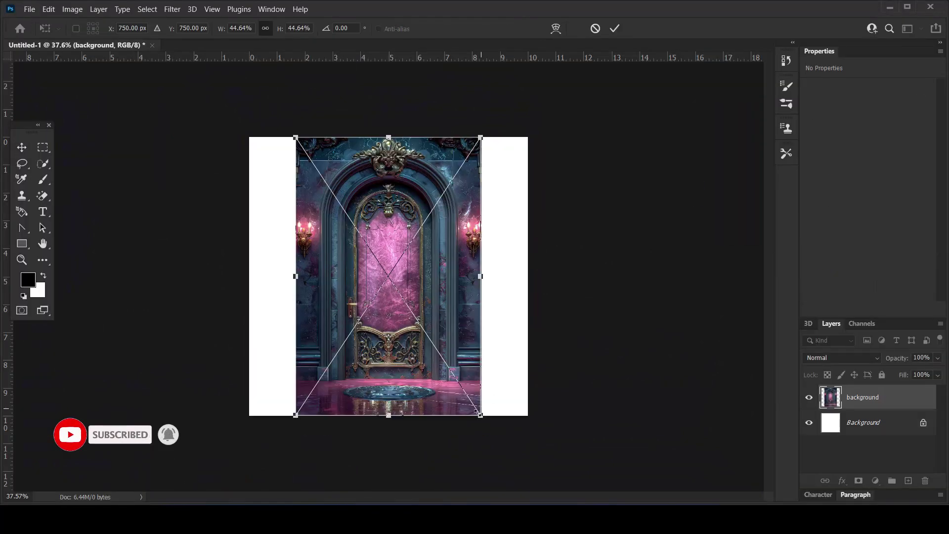
Step: Enlarge the placed door image to about 14 by 21 in and reposition it so the lower door and floor fill the canvas
drag(479, 415, 598, 511)
drag(435, 361, 393, 221)
key(Return)
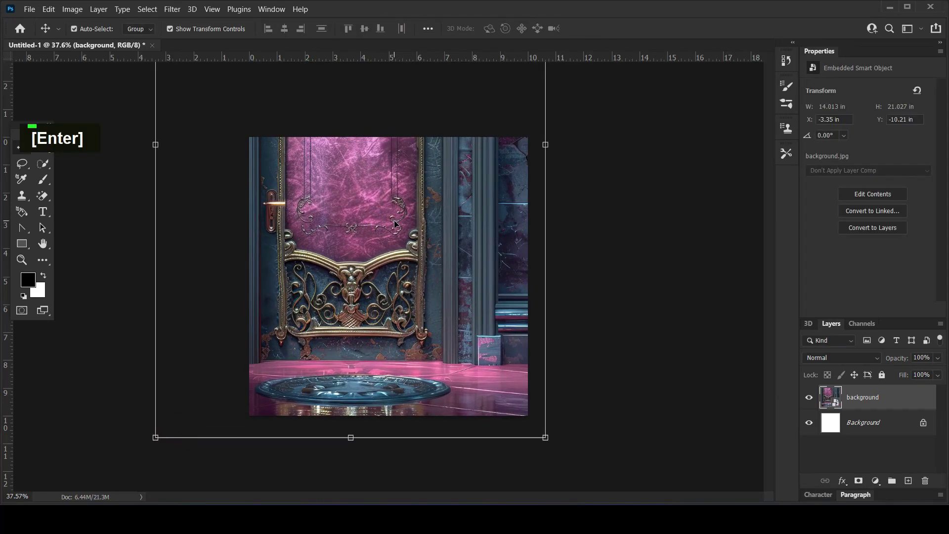
Step: Apply a Gaussian Blur with a radius of 4.5 pixels to the door background layer
click(169, 9)
mouse_move(218, 157)
click(352, 201)
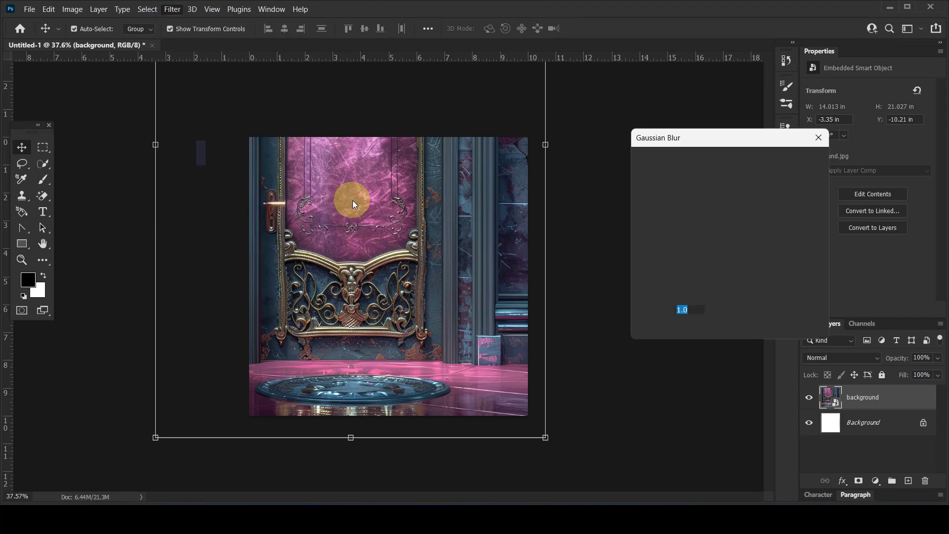
drag(648, 329, 666, 330)
click(799, 161)
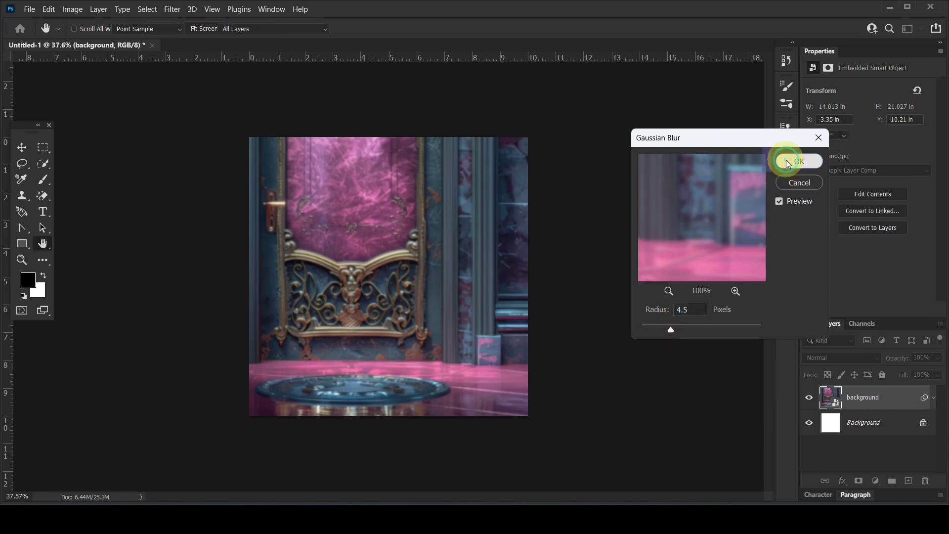
click(639, 242)
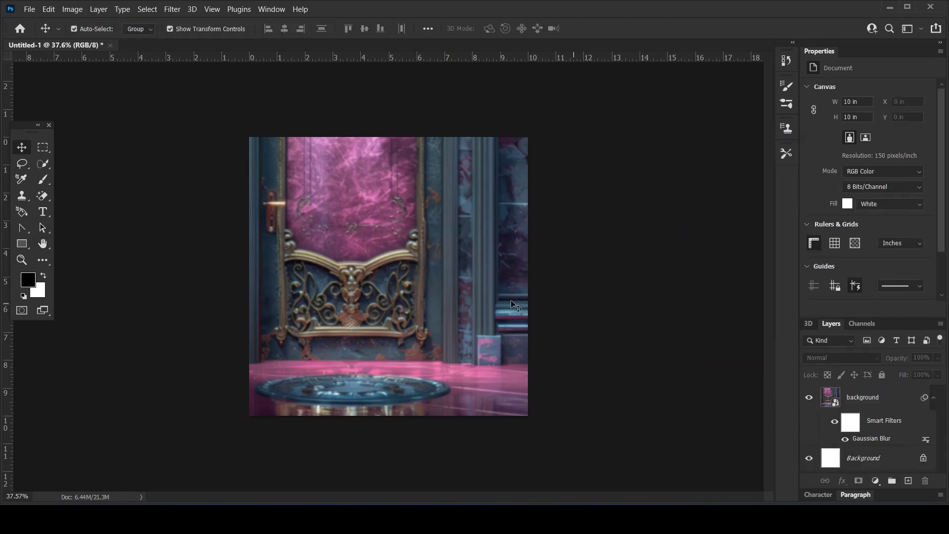
Step: Start a Camera Raw Filter on the background layer and set temperature to +7 and vibrance to +6
click(482, 290)
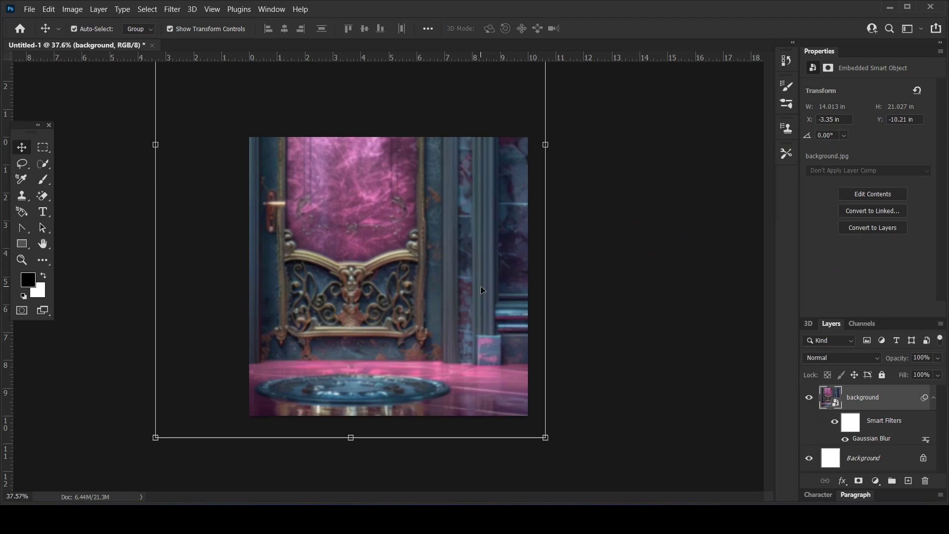
click(180, 10)
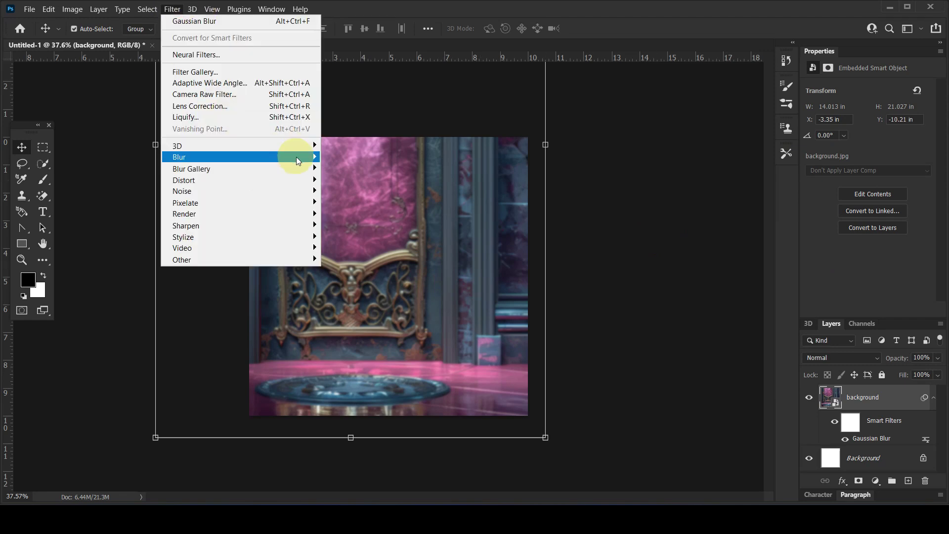
mouse_move(298, 161)
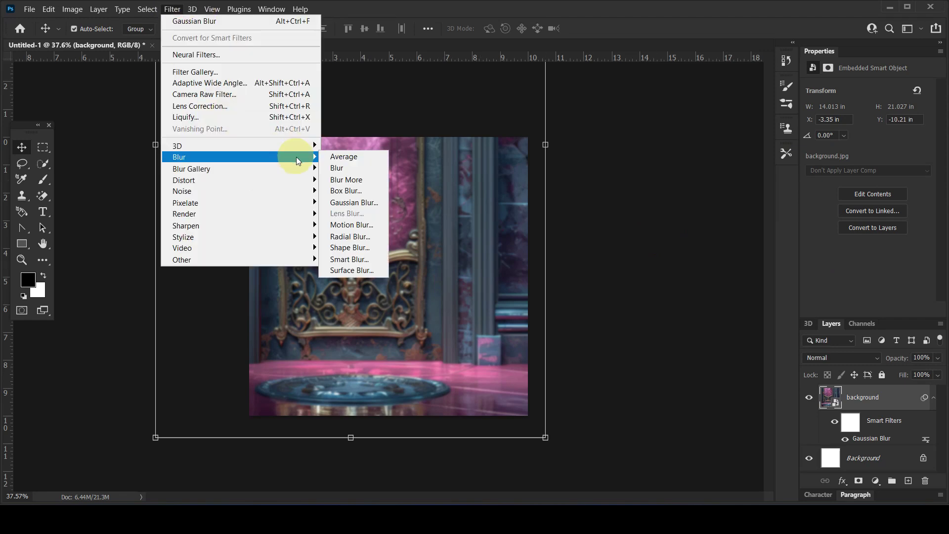
click(282, 94)
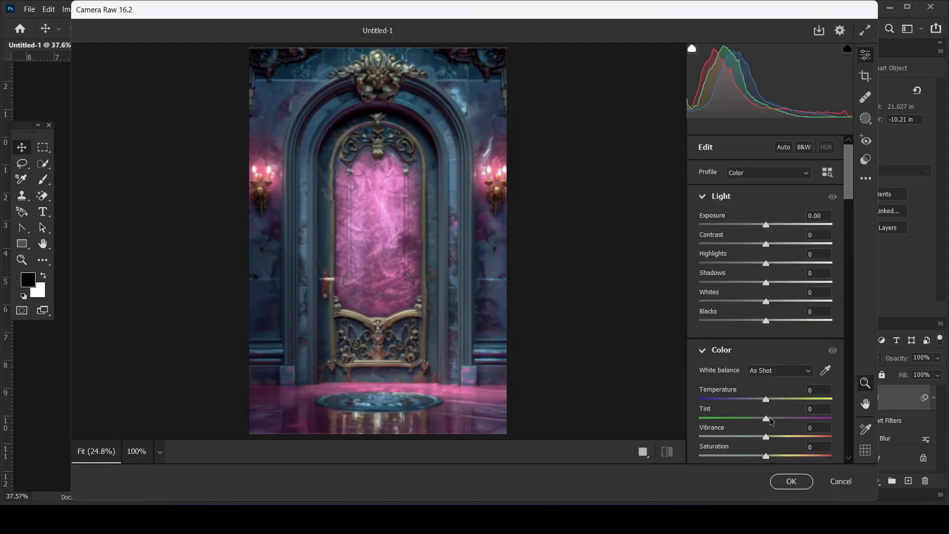
drag(768, 399, 772, 401)
click(768, 423)
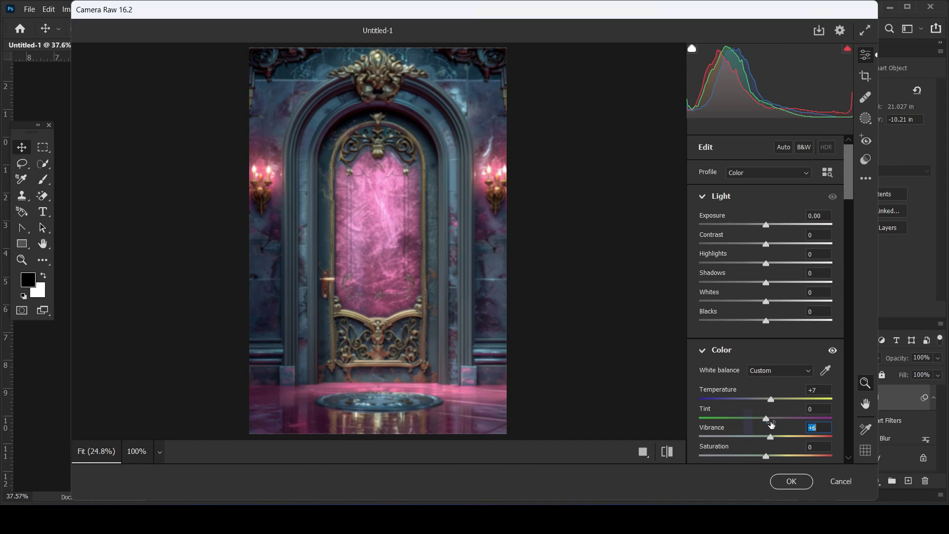
Step: Set exposure to +0.45, contrast +20, highlights +94, shadows -12, whites +43 and saturation +5 in the Camera Raw Filter
drag(765, 225, 822, 264)
drag(767, 286, 799, 298)
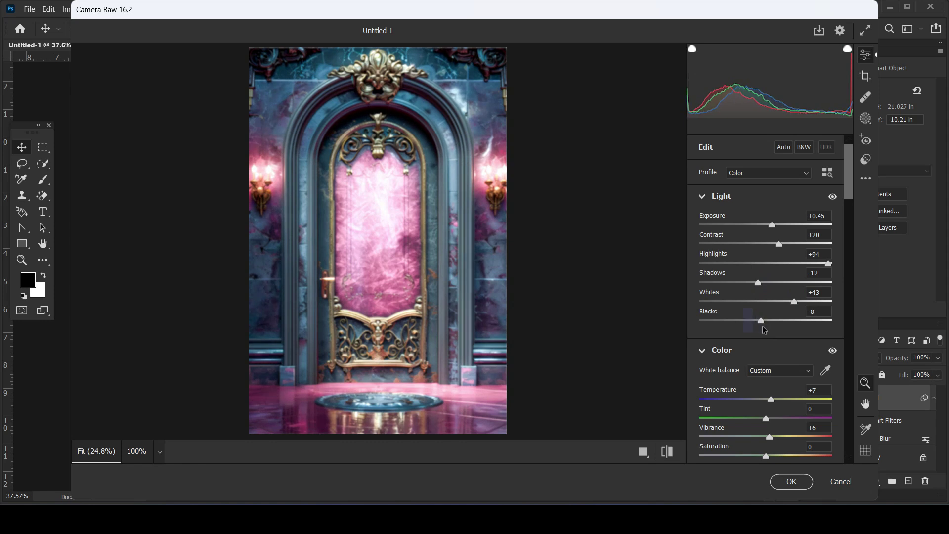
scroll(781, 390, down, 2)
mouse_move(776, 381)
mouse_down()
mouse_move(794, 382)
mouse_move(769, 385)
mouse_up()
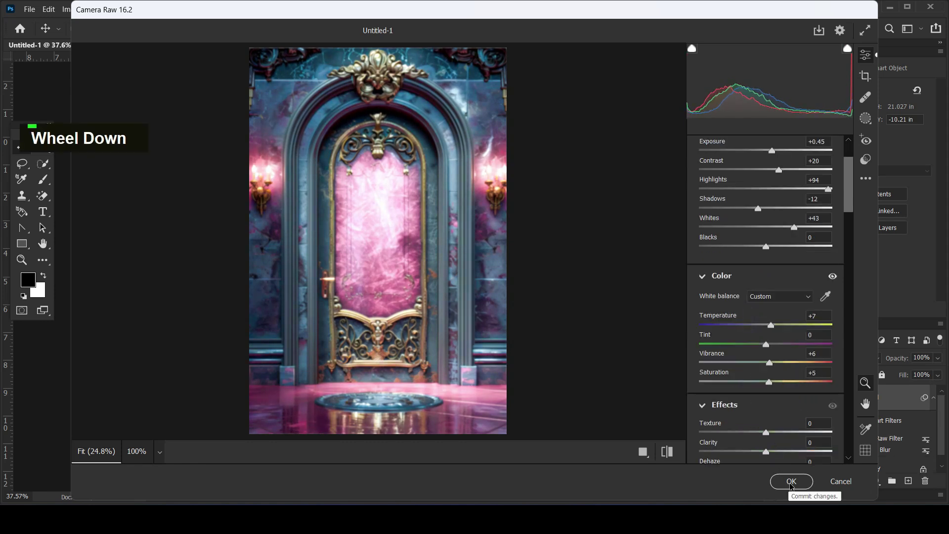
Step: Set texture to -5 and clarity to +18, and apply the Camera Raw Filter to the background
scroll(778, 425, down, 2)
drag(767, 301, 824, 299)
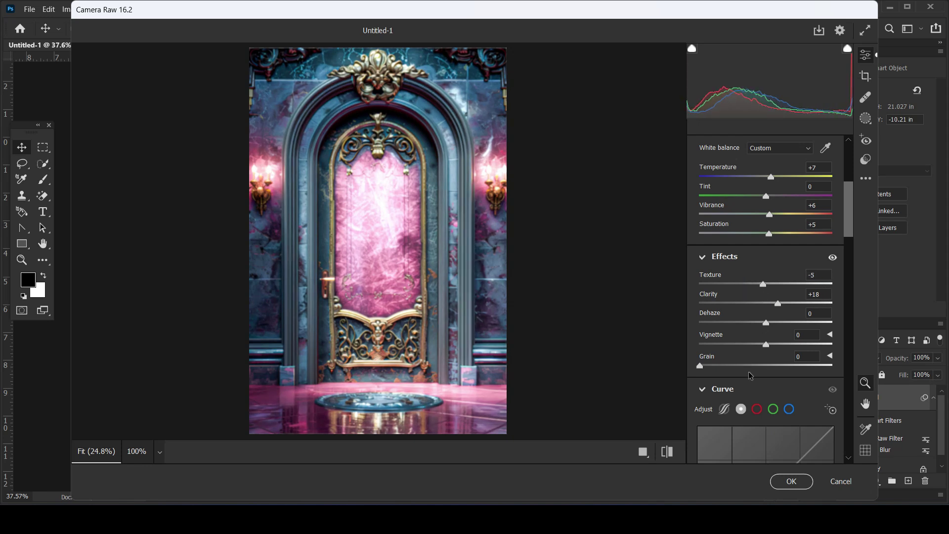
scroll(762, 373, down, 8)
scroll(765, 377, down, 2)
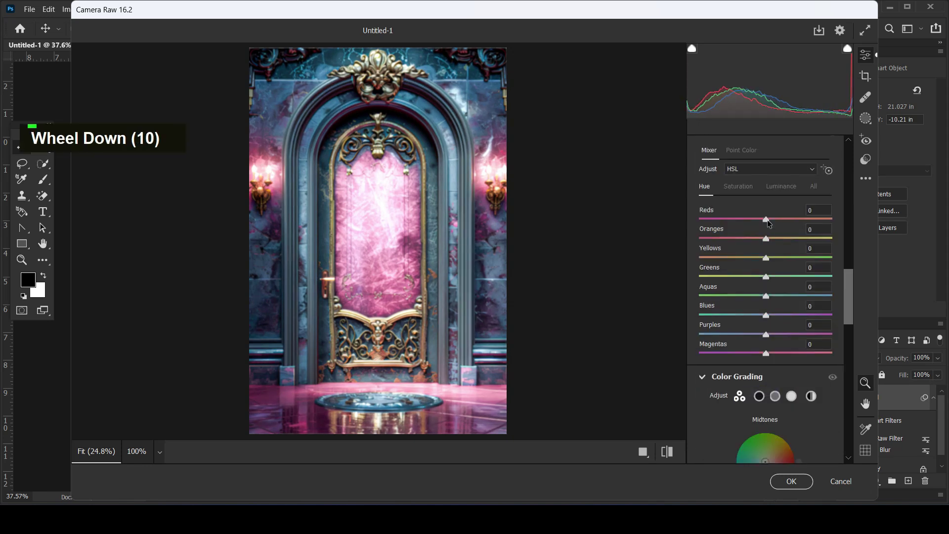
mouse_move(767, 220)
mouse_down()
mouse_move(745, 221)
mouse_move(740, 232)
mouse_move(769, 237)
mouse_up()
scroll(772, 363, down, 4)
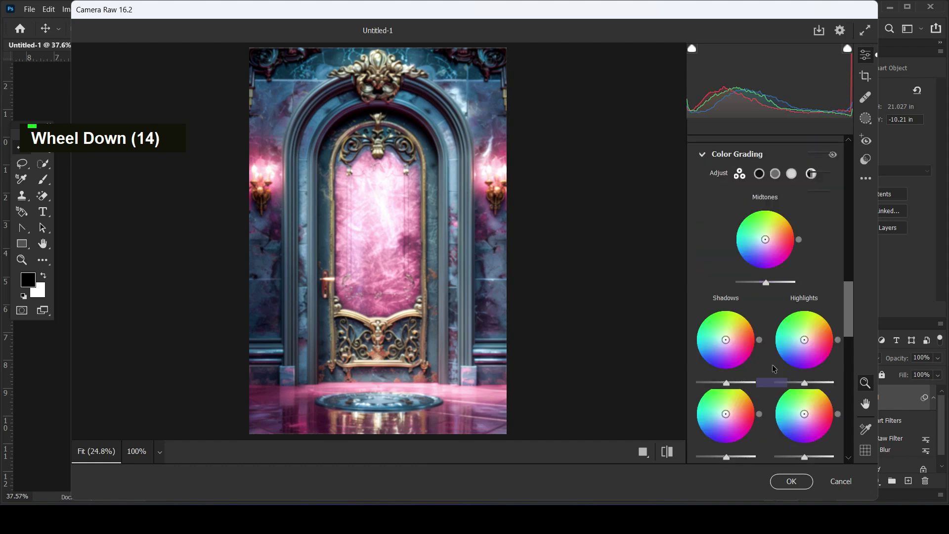
click(792, 481)
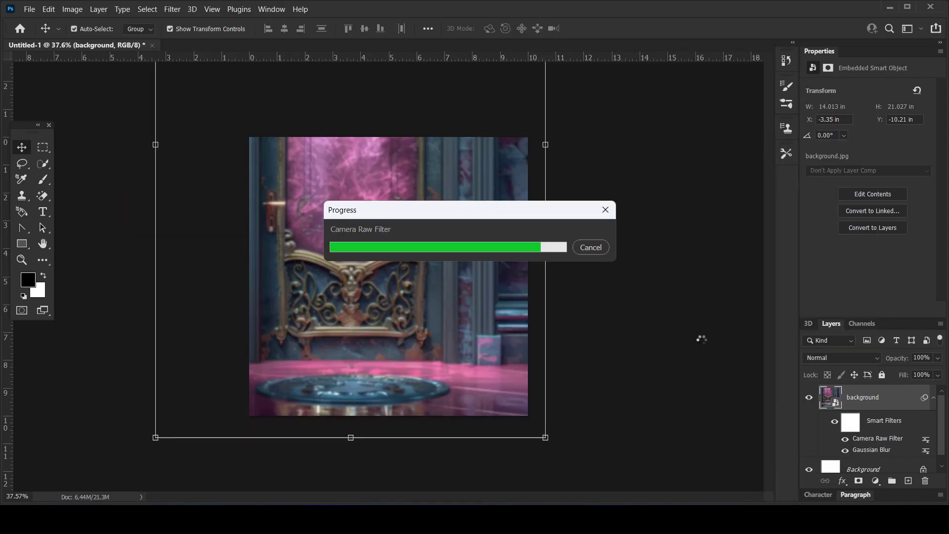
click(642, 247)
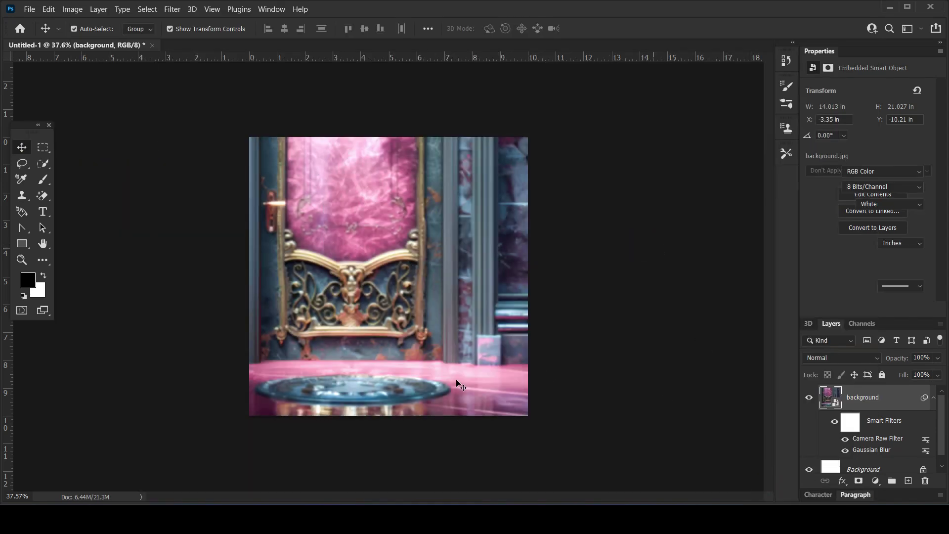
click(216, 453)
Step: Place chair.png, flip it horizontally, scale it to about 5.86 by 10.6 in and position it over the right half of the canvas
drag(218, 190, 417, 267)
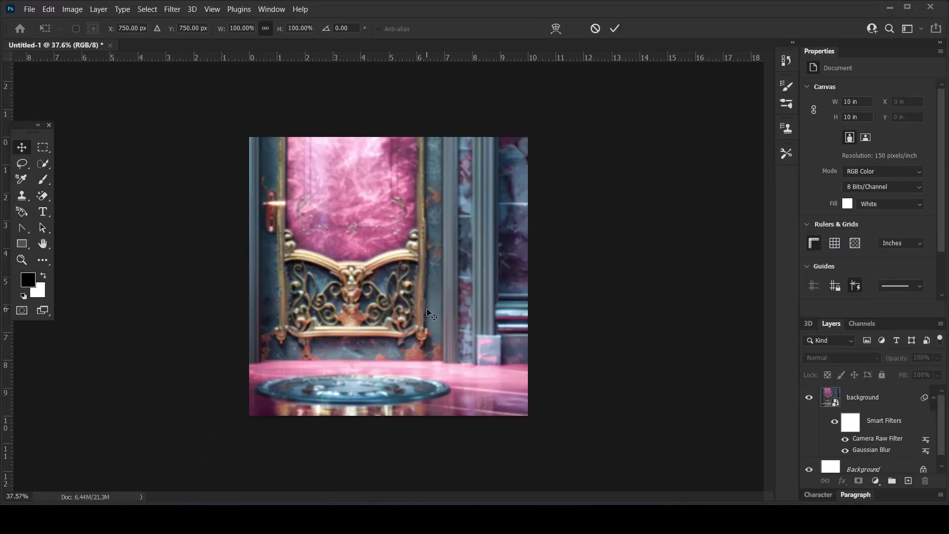
right_click(417, 269)
click(448, 246)
drag(507, 158, 584, 79)
alt+click(447, 249)
drag(397, 321, 438, 313)
drag(626, 71, 585, 154)
drag(398, 333, 459, 334)
drag(627, 136, 603, 161)
drag(479, 281, 480, 256)
key(Return)
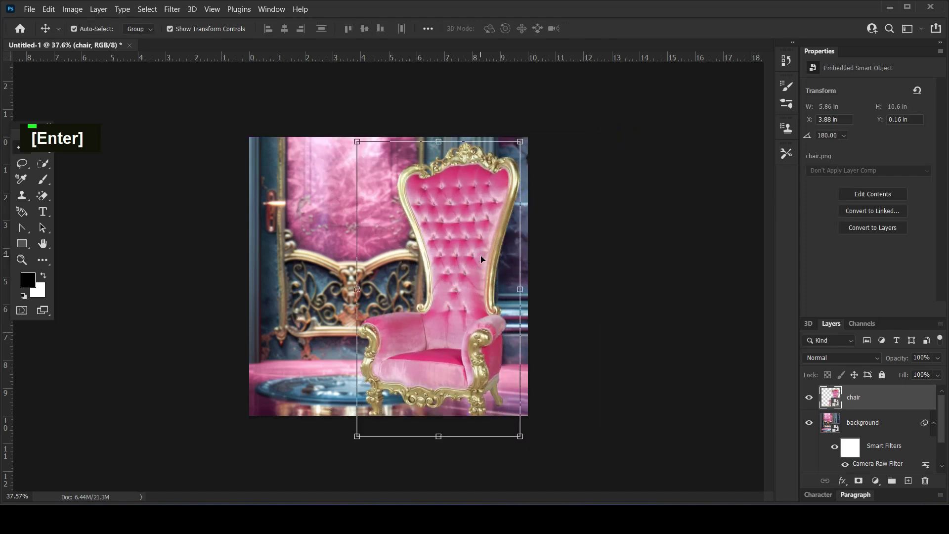
Step: Rasterize the chair layer and nudge it slightly to about X 3.93 in, Y 0 in
right_click(868, 400)
click(762, 228)
drag(481, 327, 482, 334)
click(617, 300)
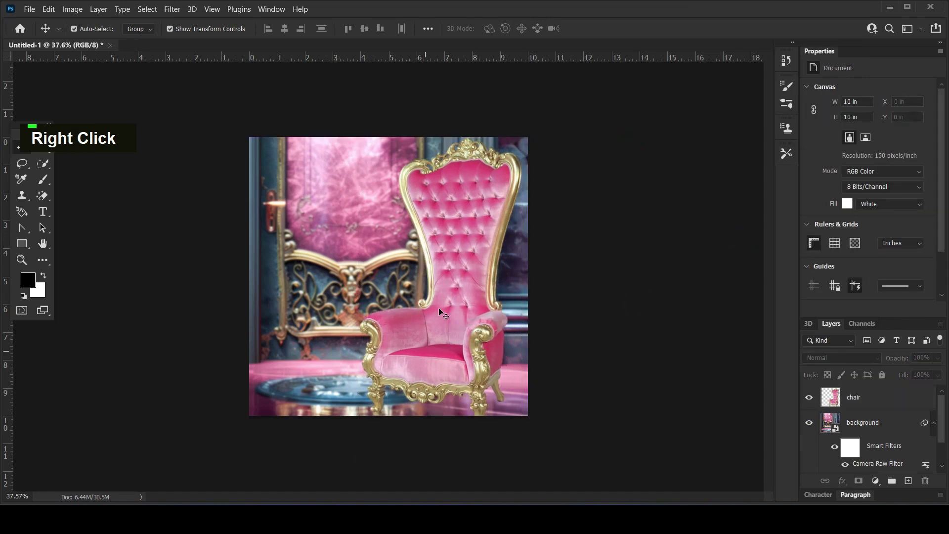
click(439, 304)
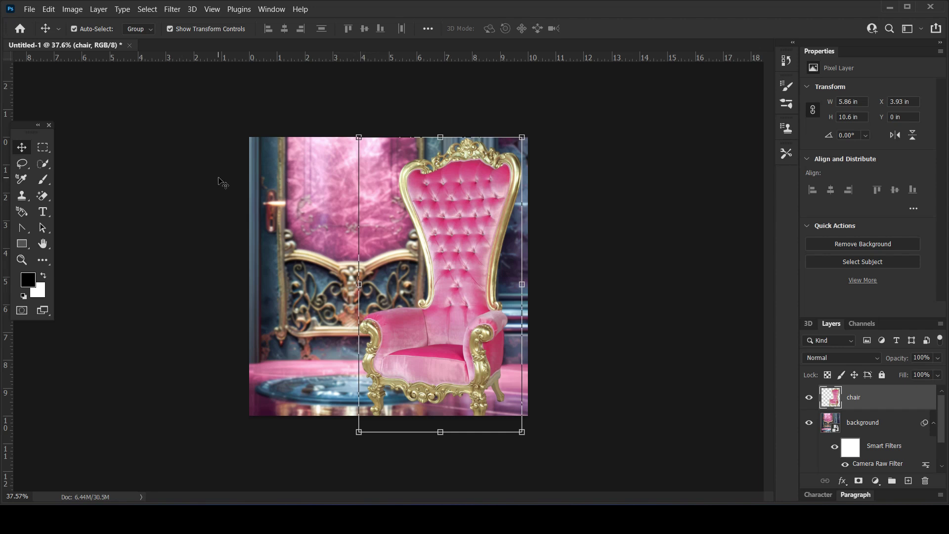
Step: Transform the door background to about 97.28% width and 91.90% height and shift it 0.3 in left
click(279, 188)
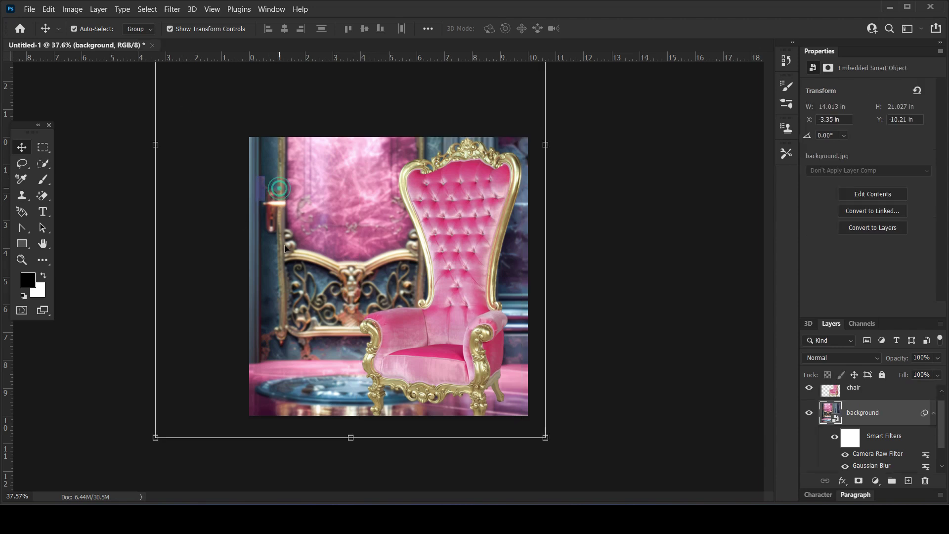
click(156, 436)
click(508, 212)
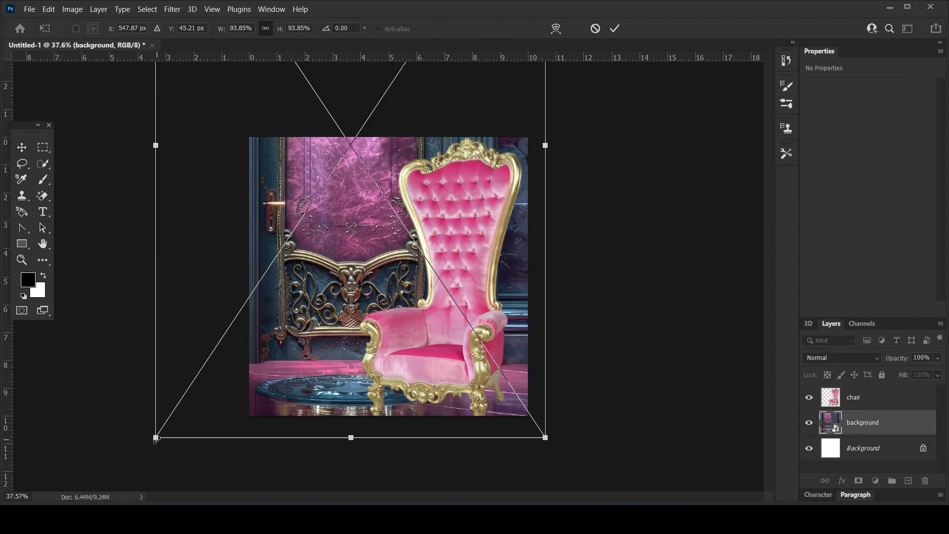
drag(154, 441, 131, 456)
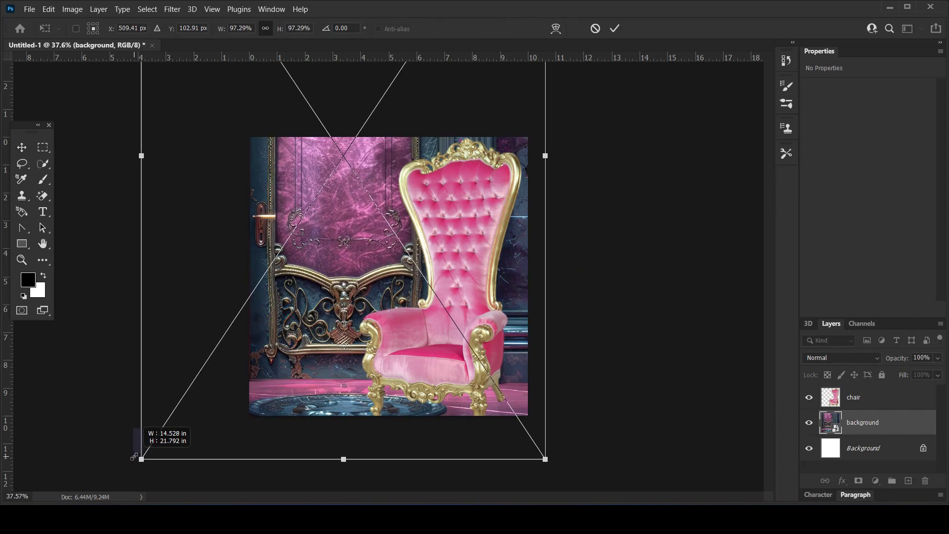
drag(344, 460, 342, 428)
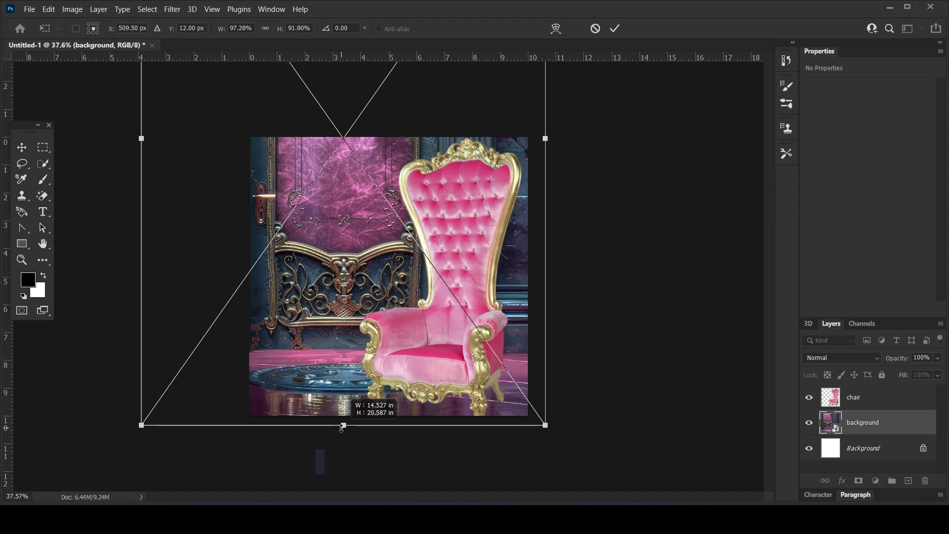
drag(315, 320, 307, 321)
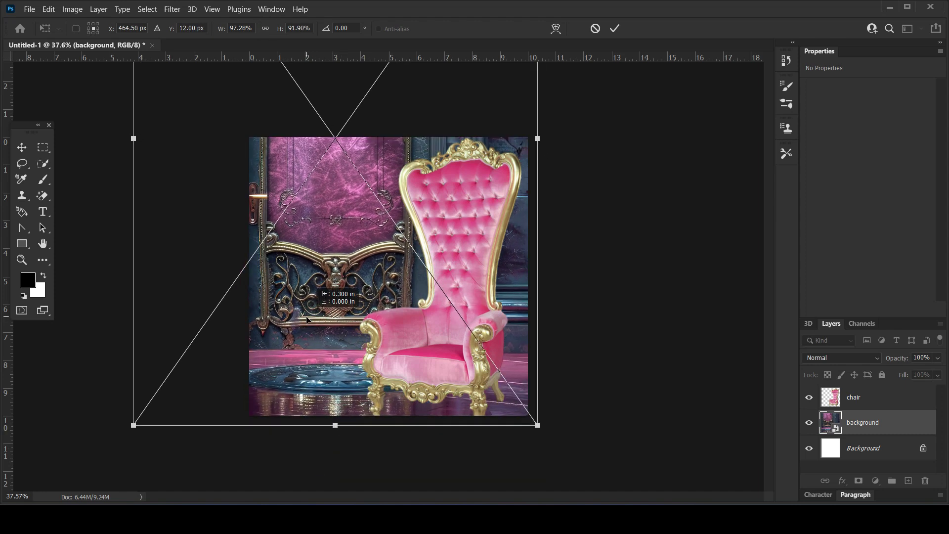
key(Return)
Step: Enlarge the chair to about 6.98 by 12.63 in and reposition it so it runs off the canvas's right and bottom edges
click(465, 322)
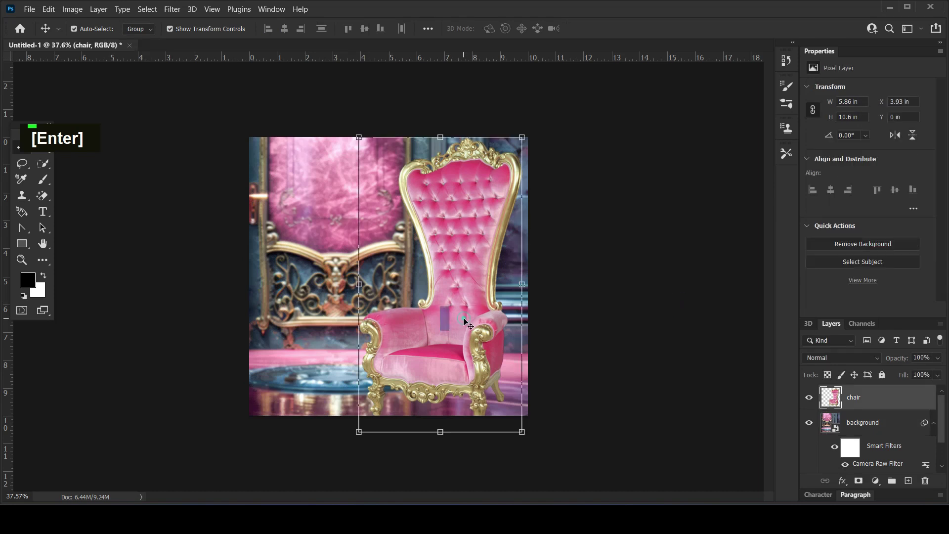
drag(522, 432, 563, 498)
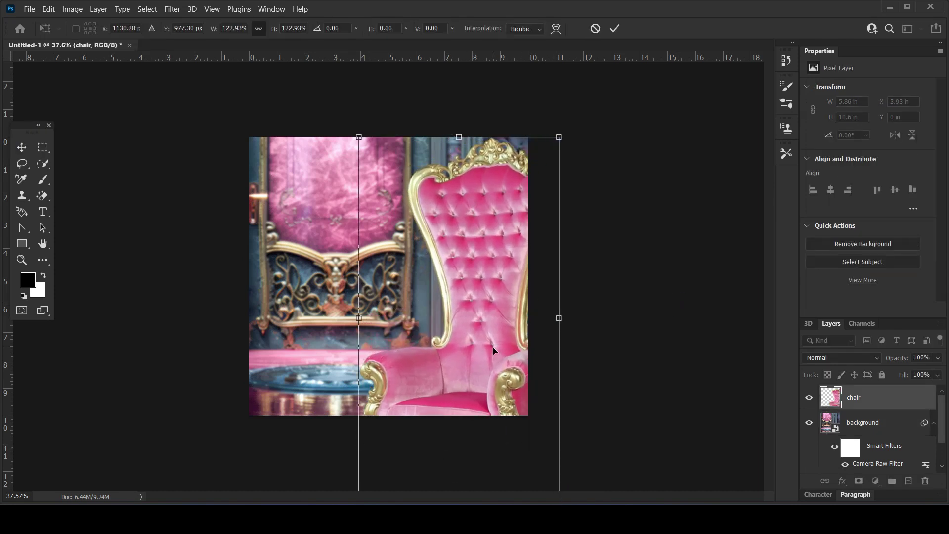
drag(560, 139, 553, 150)
drag(488, 229, 487, 212)
key(Return)
drag(590, 242, 580, 267)
Step: Add a new layer above the background and paint a soft white glow behind the chair with the 1000 px brush
click(379, 277)
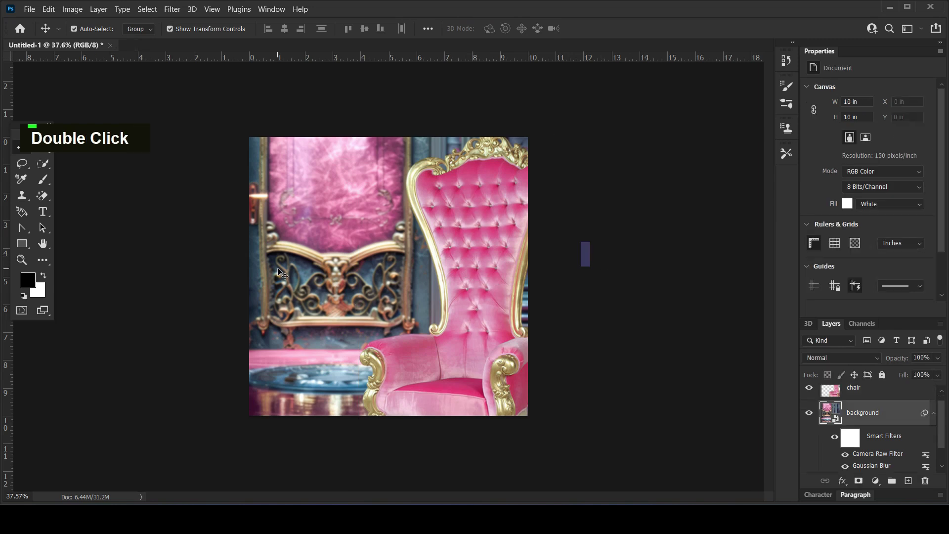
click(908, 480)
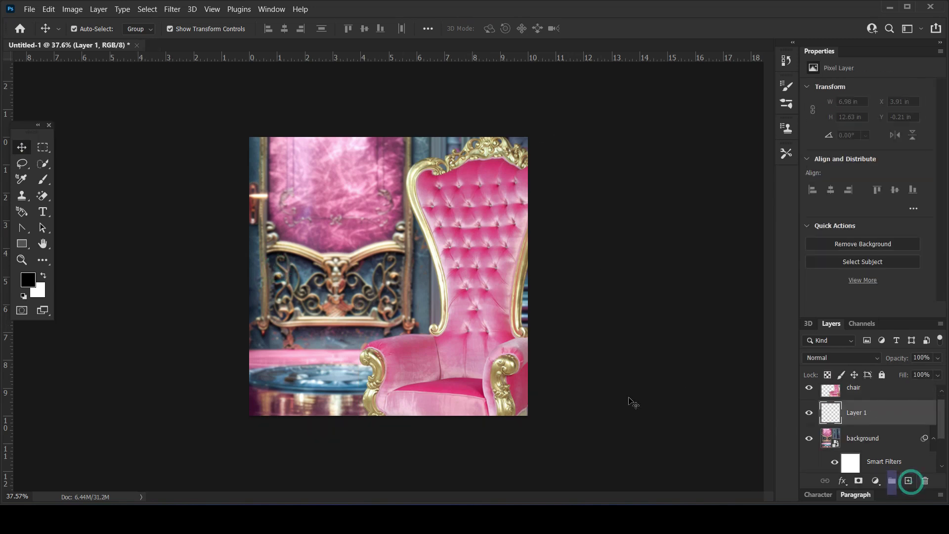
click(43, 179)
click(43, 275)
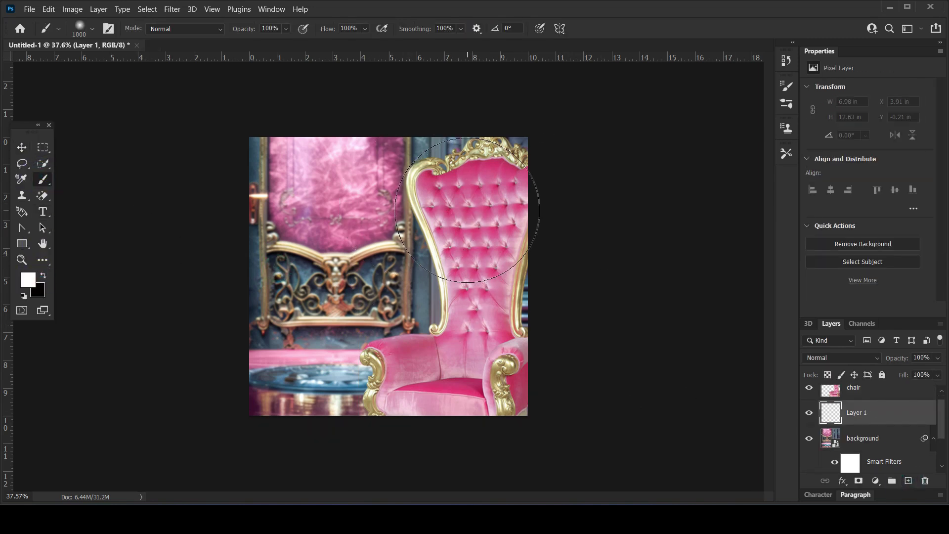
click(468, 220)
click(446, 293)
click(429, 392)
click(475, 344)
click(405, 414)
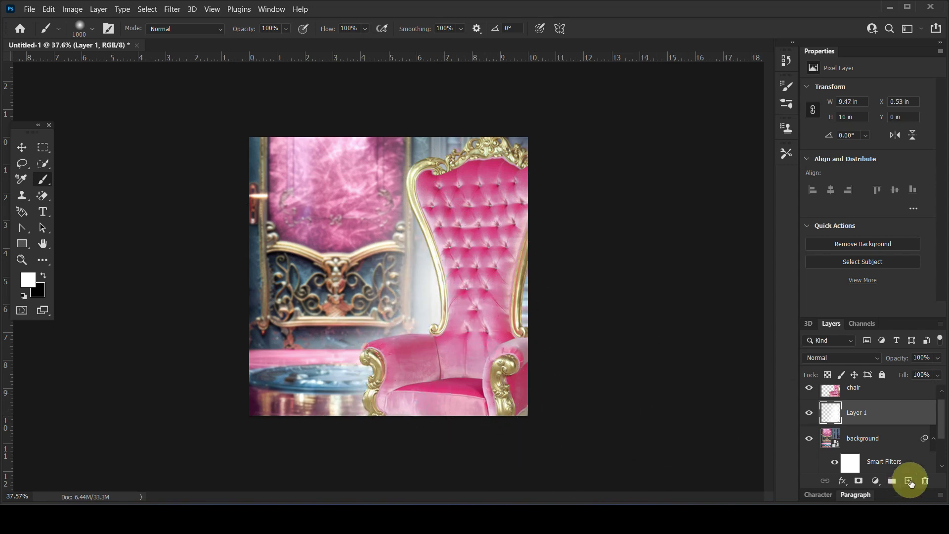
Step: Add another empty layer beneath the white glow layer and set the glow layer's blend mode to Overlay
click(909, 481)
drag(884, 419, 884, 451)
click(861, 412)
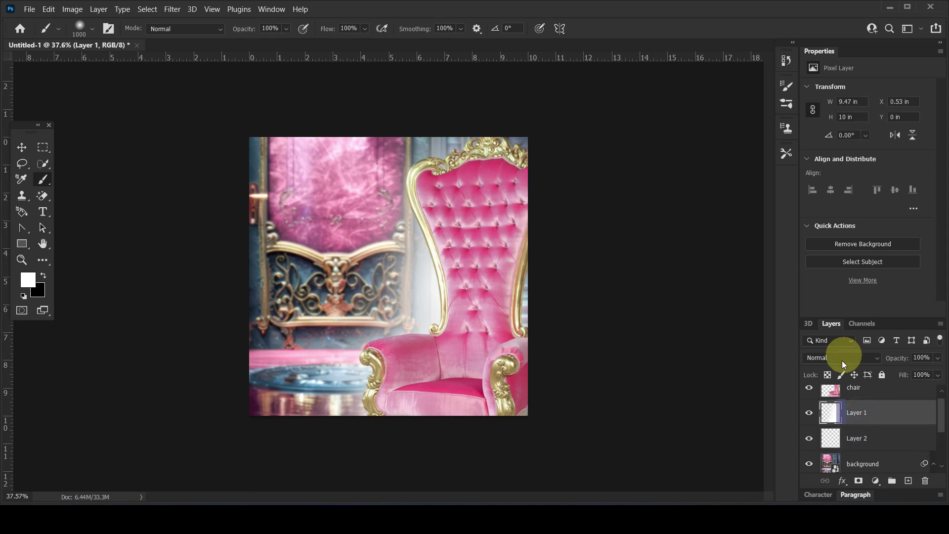
click(841, 360)
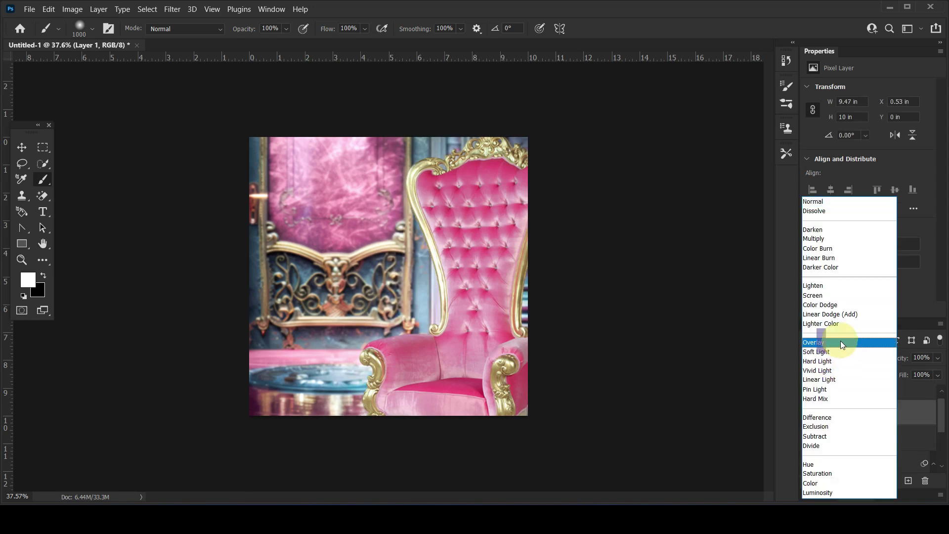
click(840, 342)
Step: Sample the chair's pink, brighten it to ff6d9c as the foreground colour, and return to the Brush tool
double_click(30, 280)
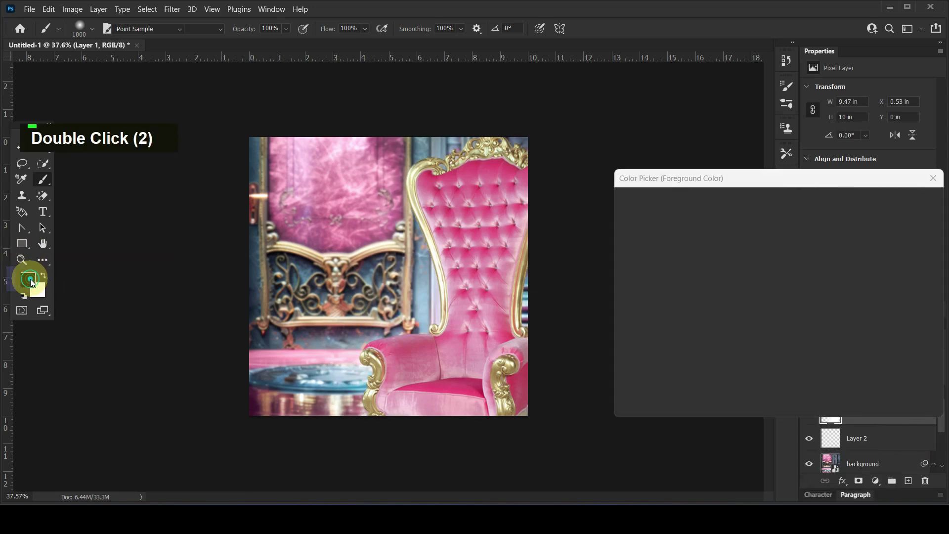
click(488, 190)
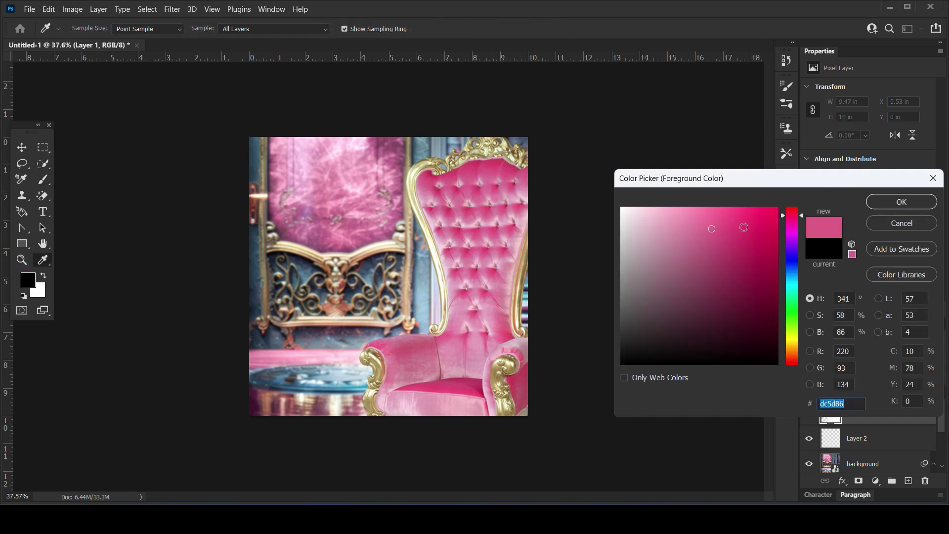
click(714, 207)
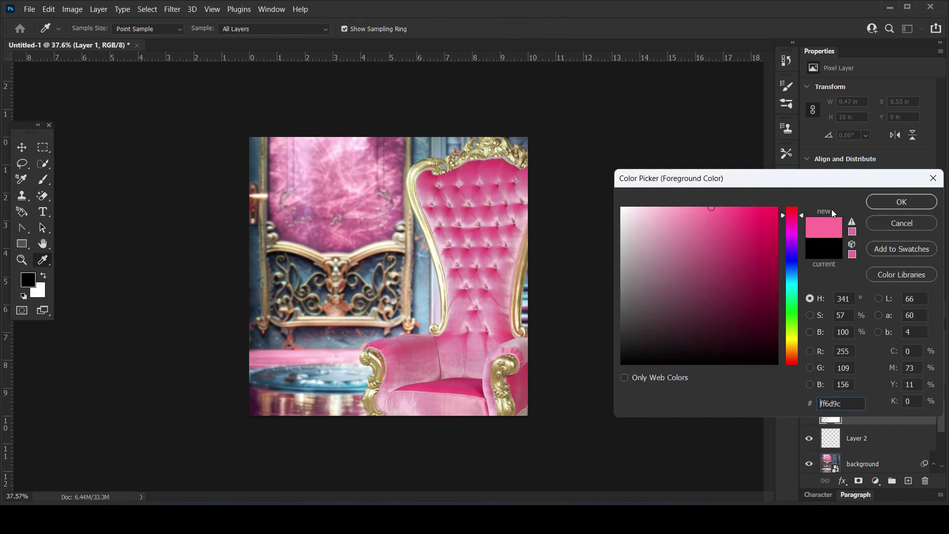
click(871, 204)
key(b)
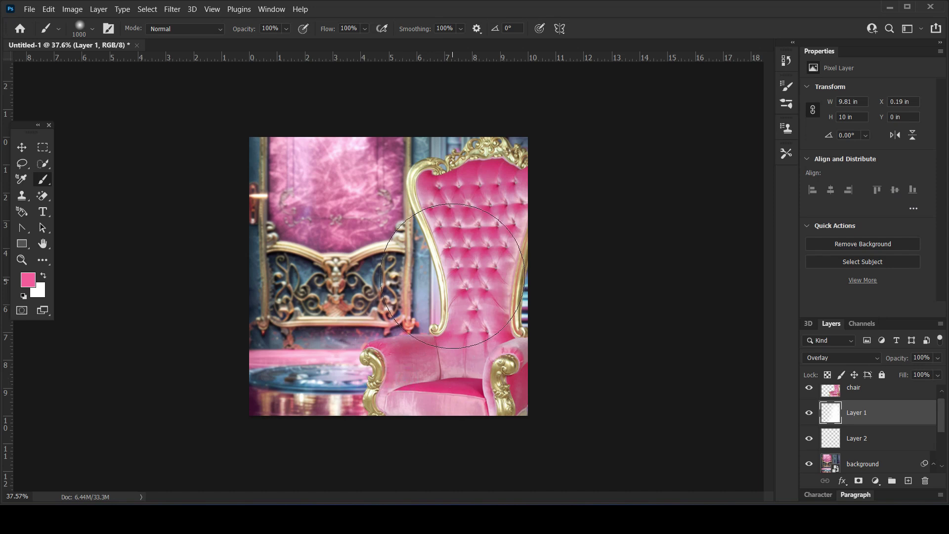
drag(453, 279, 446, 196)
key(ctrl+z)
key(ctrl+z)
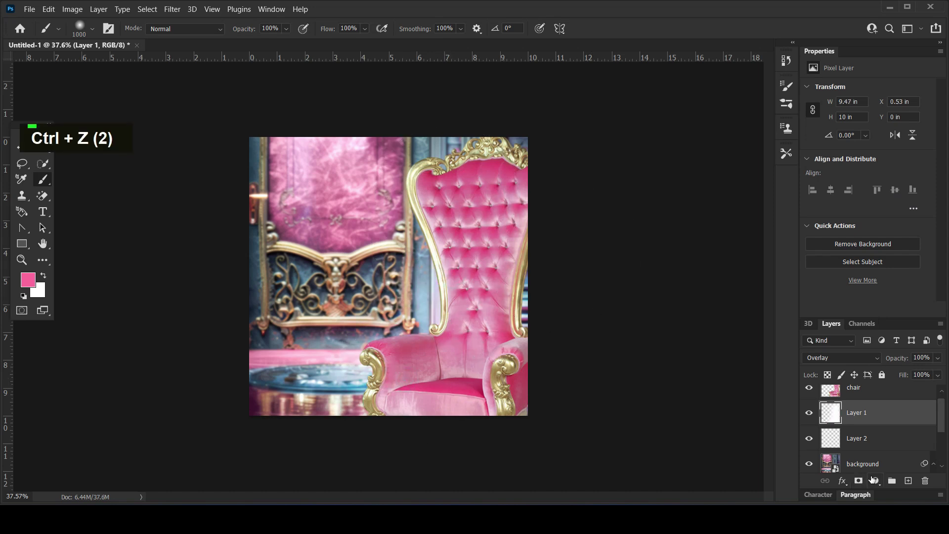
Step: Paint a soft pink glow on the empty Layer 2 behind and around the chair with the 1000 px brush
click(856, 438)
click(444, 269)
click(458, 197)
click(489, 343)
click(411, 418)
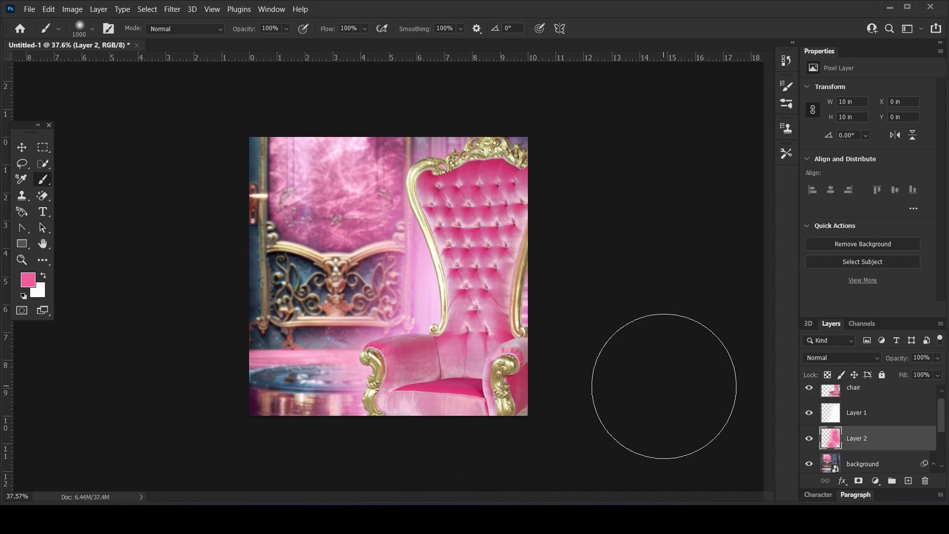
click(380, 302)
click(422, 244)
click(545, 275)
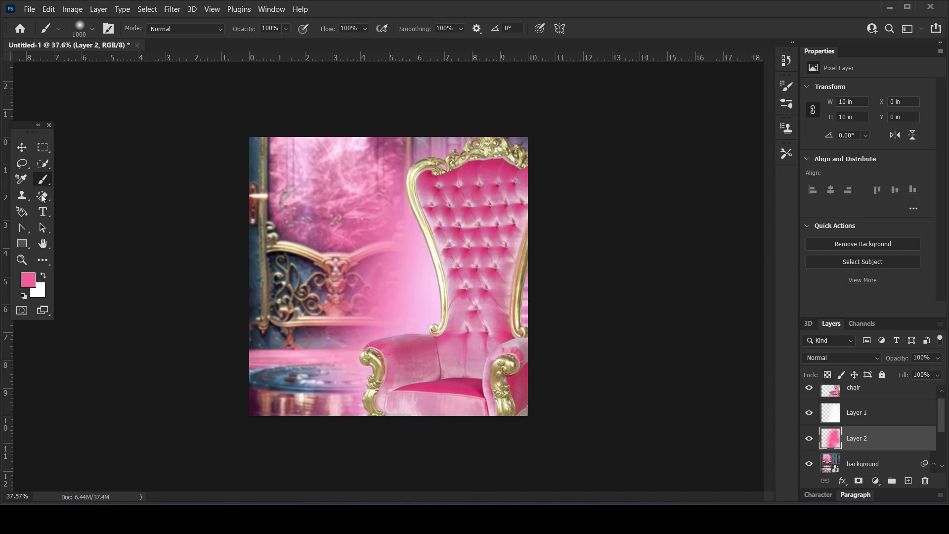
Step: Add a Brightness/Contrast adjustment clipped to the chair layer with contrast set to -10
click(22, 147)
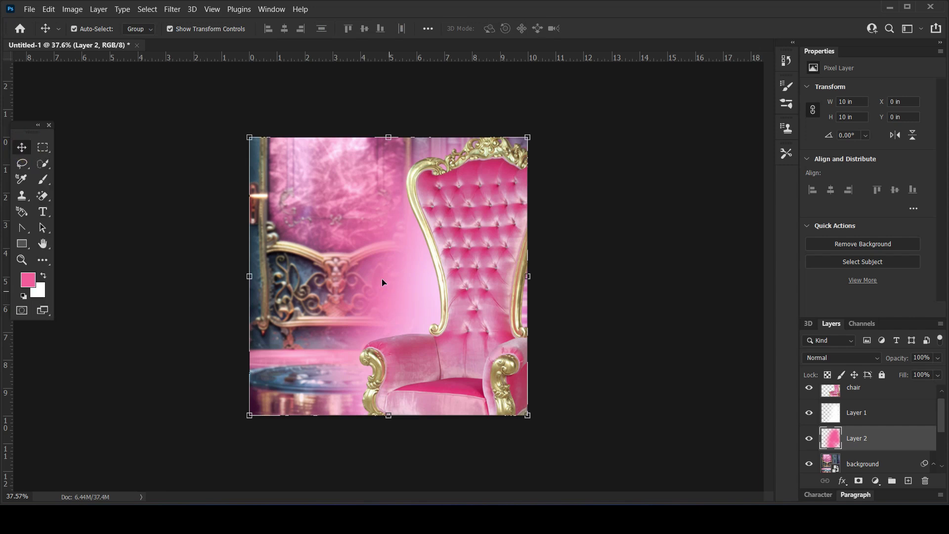
click(673, 245)
click(496, 268)
click(875, 481)
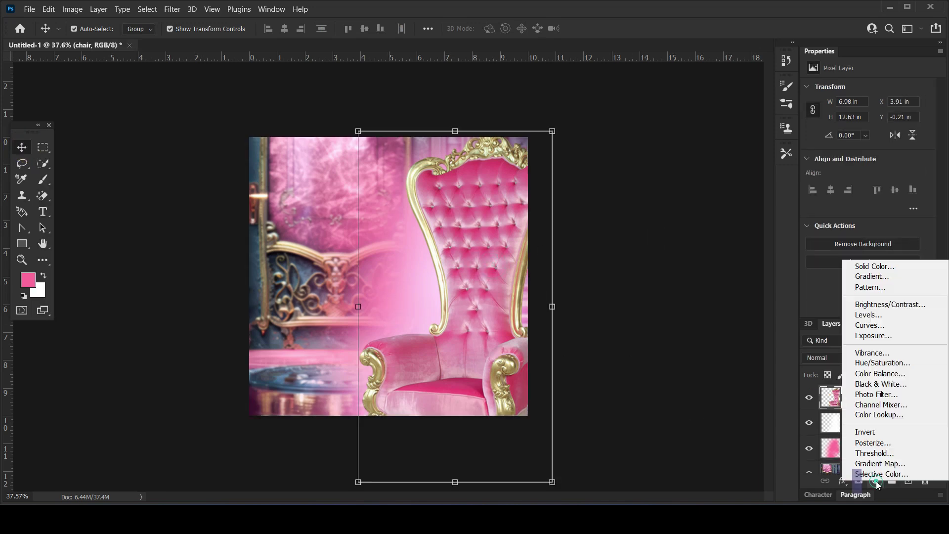
click(858, 305)
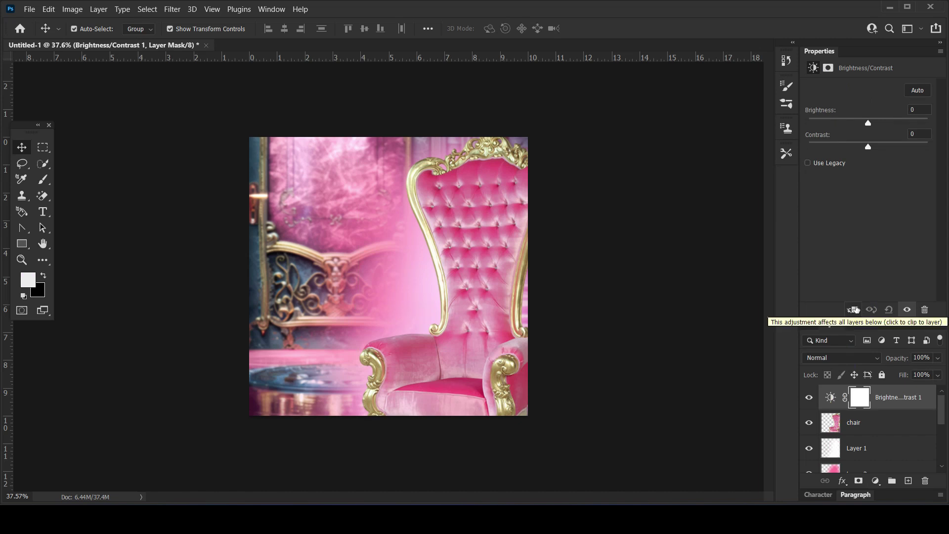
click(854, 309)
drag(866, 127, 842, 149)
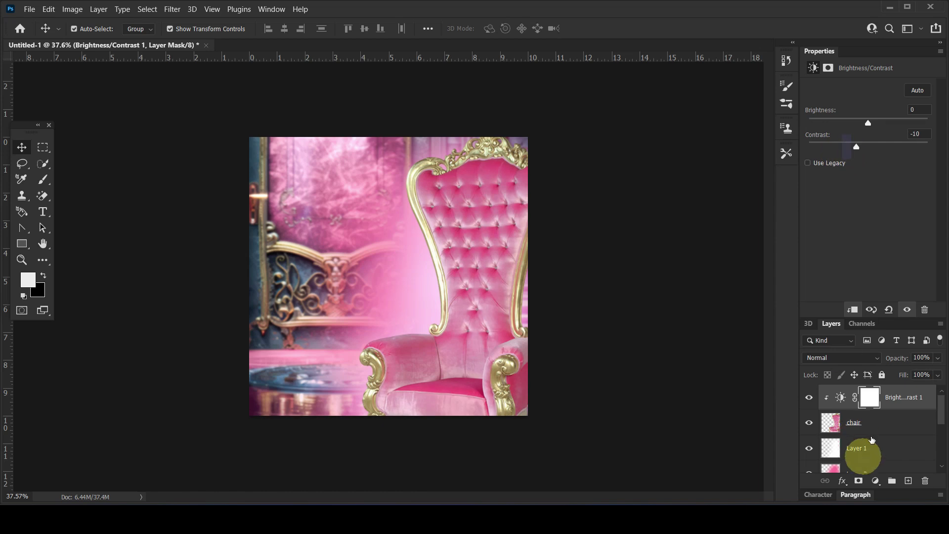
Step: Add a Levels adjustment directly above the chair with midtones at 0.88, keeping both adjustments clipped to the chair
click(863, 422)
click(875, 481)
click(863, 310)
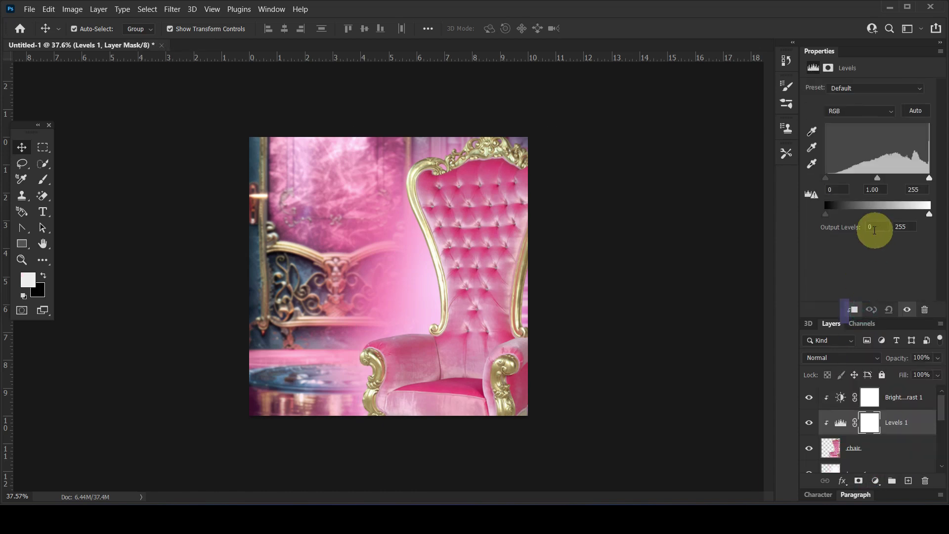
click(854, 309)
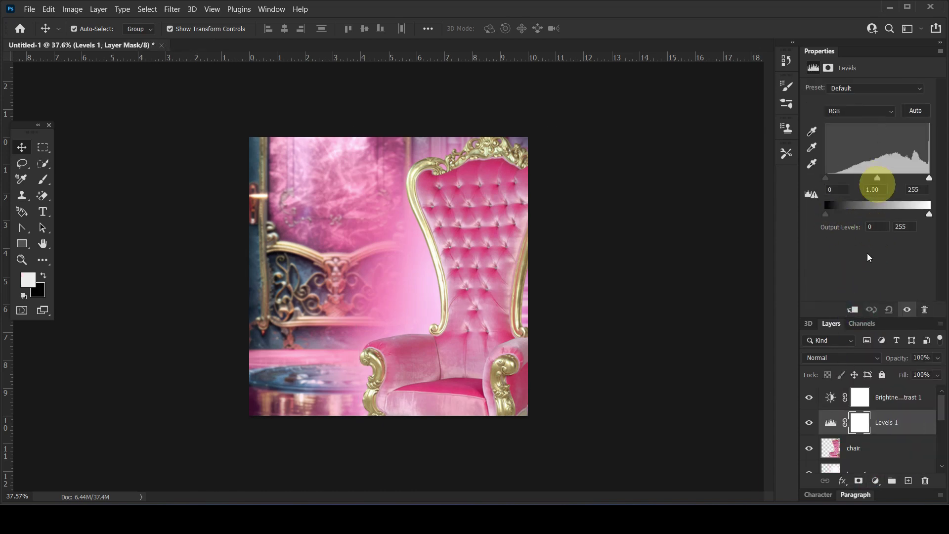
click(850, 309)
click(868, 397)
click(851, 309)
click(893, 430)
drag(873, 180, 886, 183)
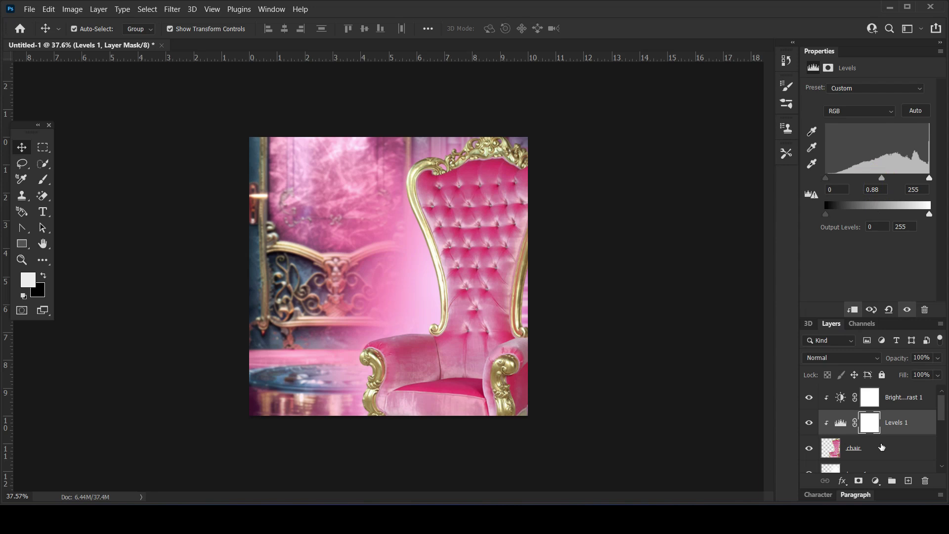
Step: Open girl.png as a separate document
click(24, 148)
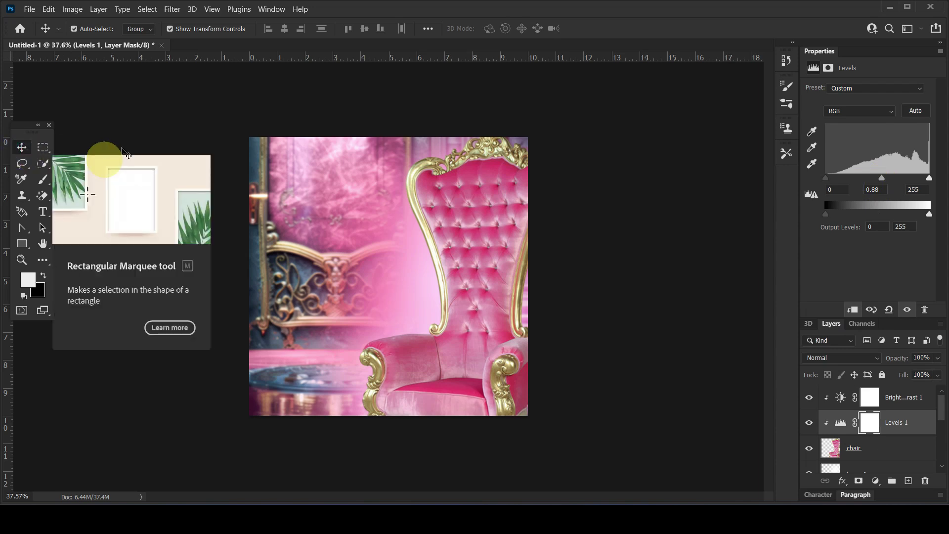
click(151, 119)
click(212, 518)
drag(466, 216, 338, 20)
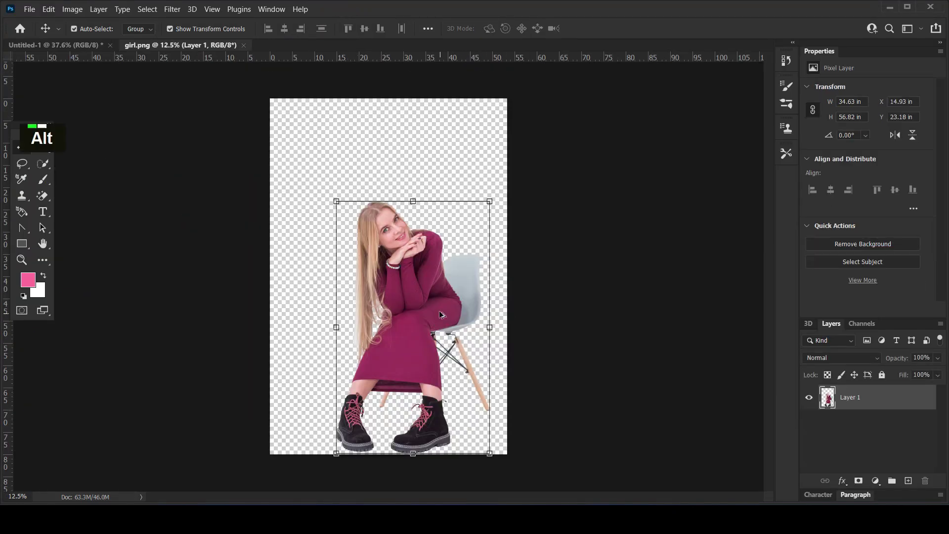
Step: Start a Pen tool outline down the woman's upper back where it meets the grey chair, with the shape fill set to none
scroll(439, 309, up, 6)
scroll(439, 310, down, 5)
scroll(396, 296, up, 3)
scroll(375, 285, up, 2)
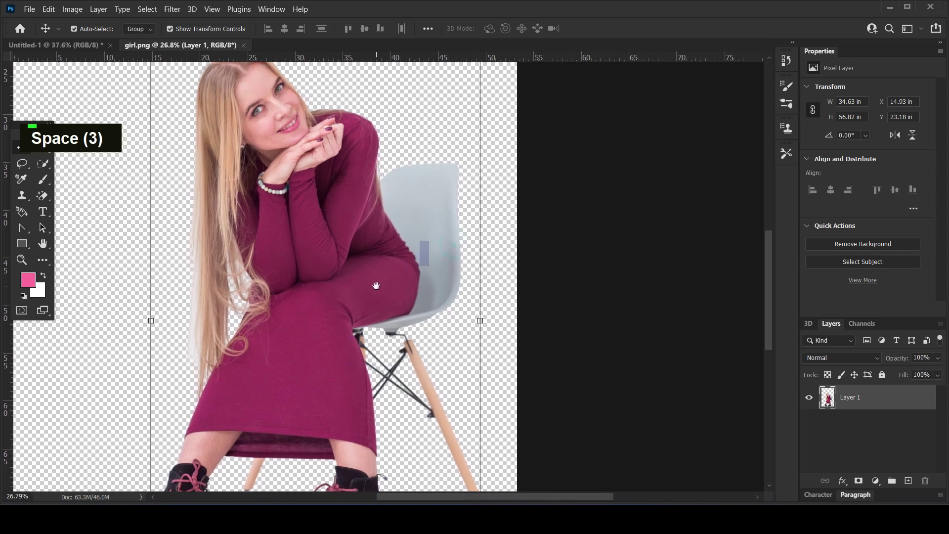
click(21, 227)
click(43, 228)
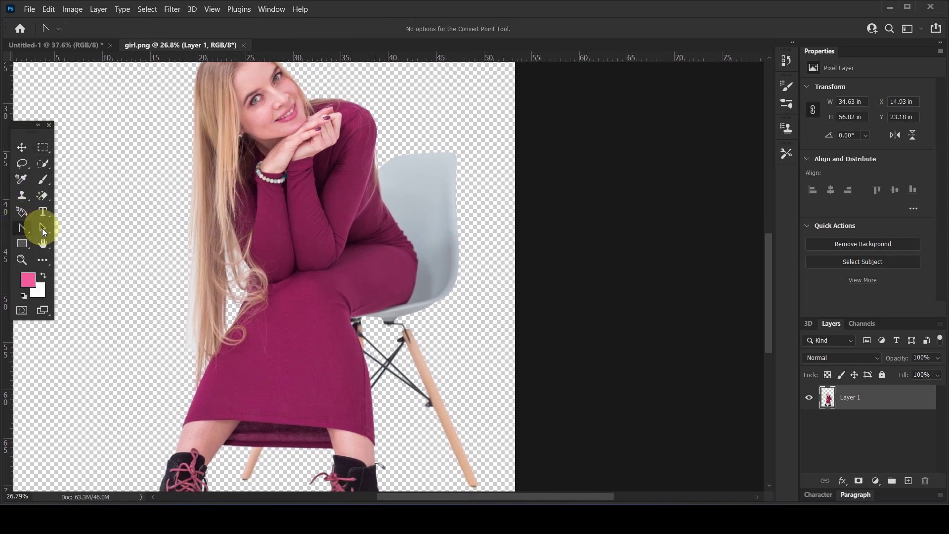
click(378, 169)
drag(383, 200, 386, 203)
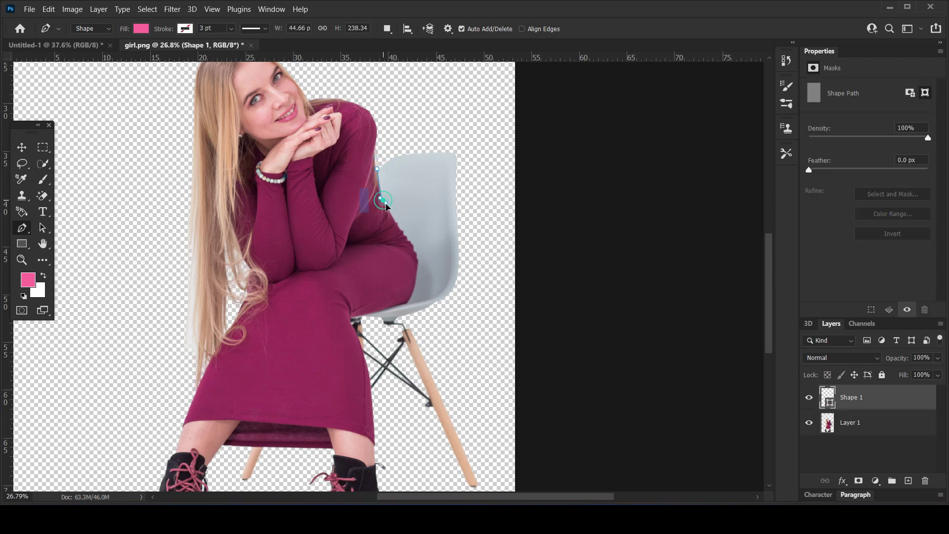
click(140, 28)
click(62, 62)
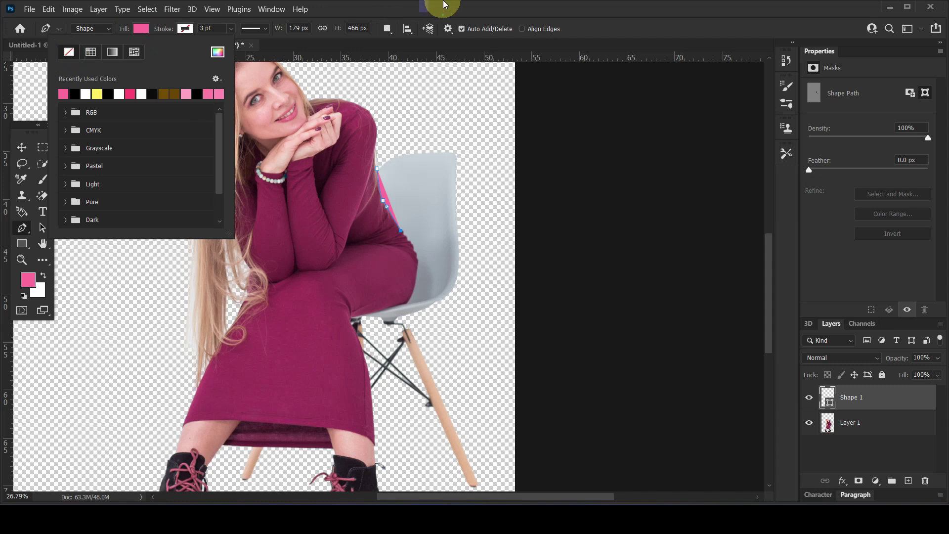
click(443, 10)
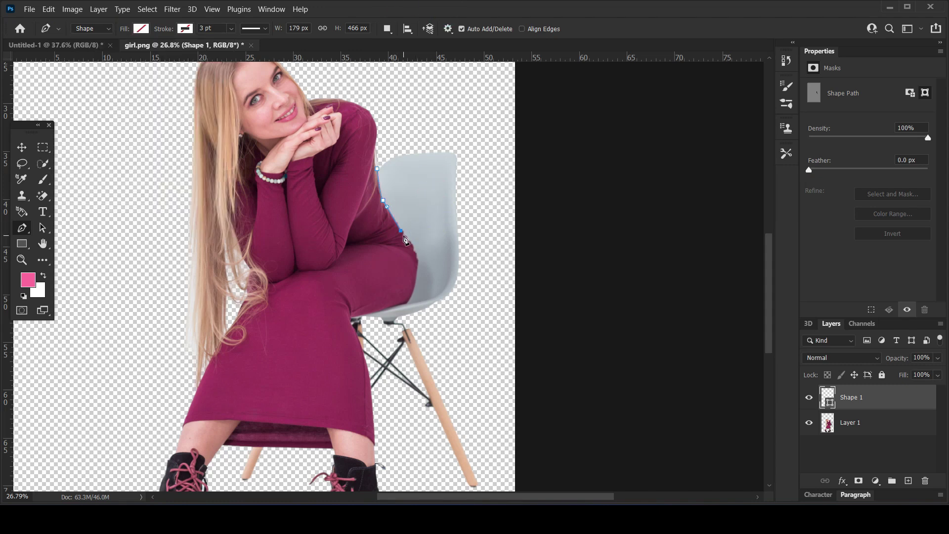
Step: Continue the pen outline closely along the woman's lower back and hip down to the chair seat
scroll(404, 239, up, 11)
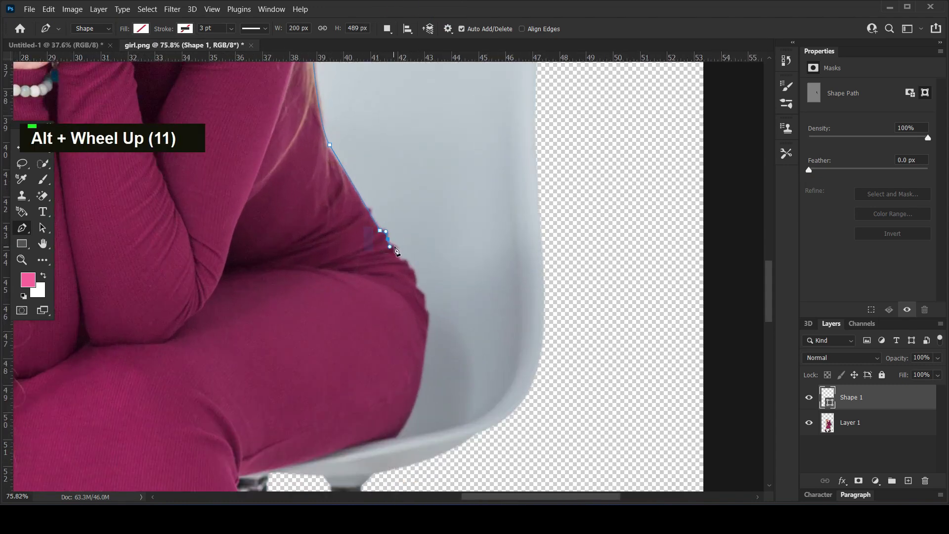
drag(402, 265, 415, 287)
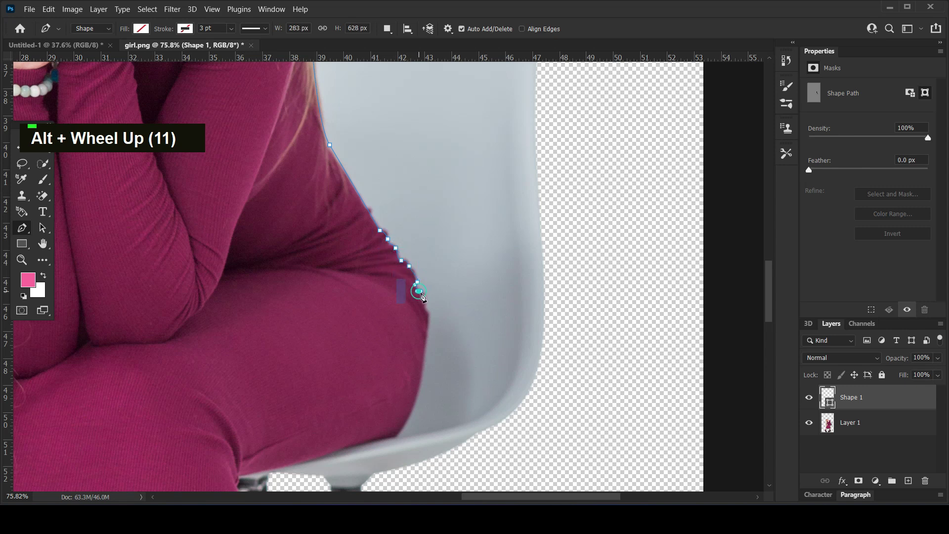
click(422, 299)
click(426, 309)
scroll(436, 333, down, 6)
drag(413, 346, 407, 360)
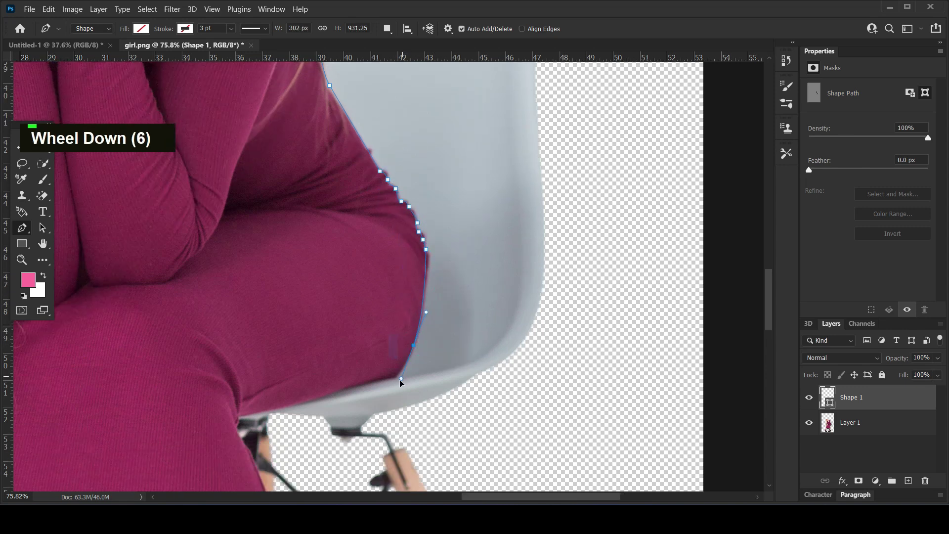
Step: Extend the pen outline under the thigh and down the dress's edge to the hem
click(325, 399)
scroll(325, 399, down, 6)
click(242, 360)
click(237, 366)
scroll(263, 329, down, 7)
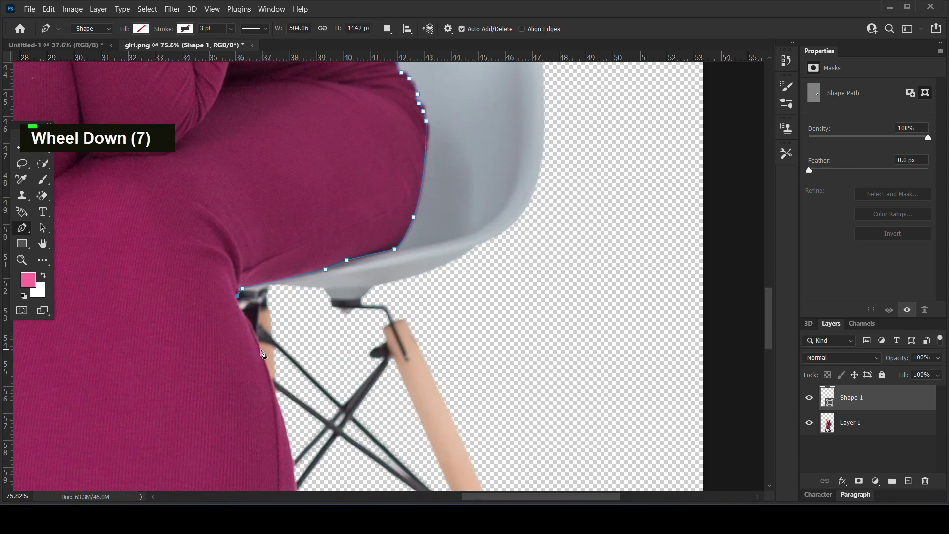
scroll(267, 318, down, 9)
scroll(283, 396, down, 1)
drag(282, 396, 281, 422)
click(285, 446)
scroll(285, 447, down, 8)
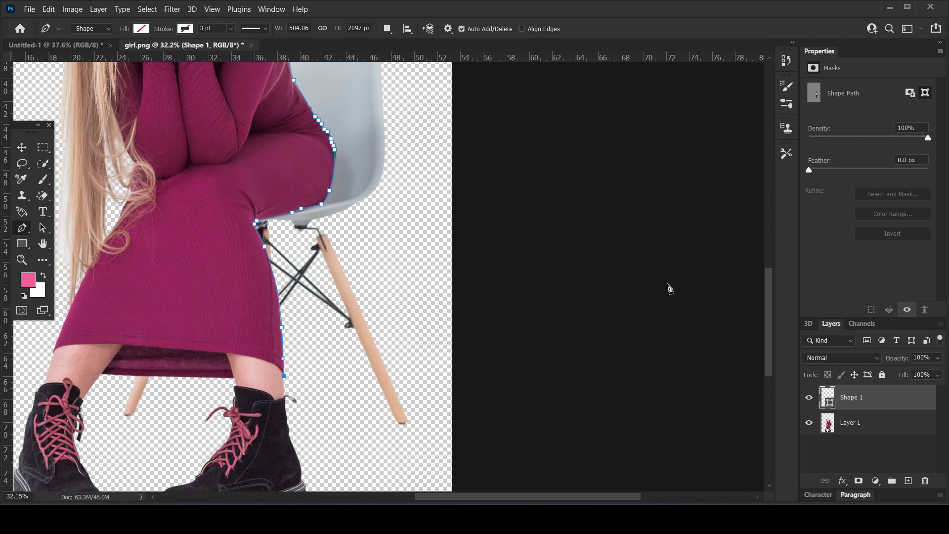
Step: Carry the pen outline loosely around the outside of the grey chair and back towards its starting point at the shoulder
click(420, 474)
click(440, 283)
scroll(435, 277, up, 13)
click(435, 166)
click(398, 117)
double_click(321, 142)
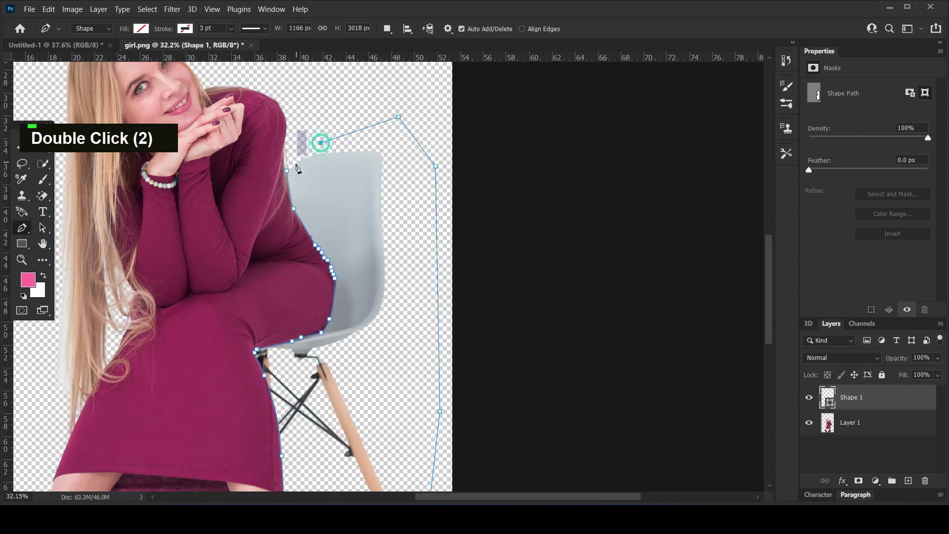
Step: Convert the path to a selection, delete the grey chair from Layer 1, and deselect
right_click(348, 197)
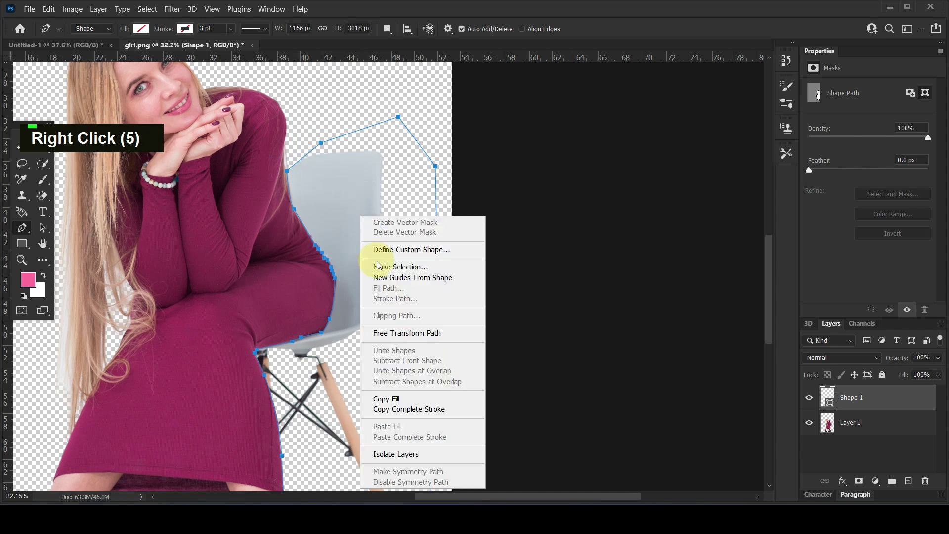
click(378, 267)
click(542, 129)
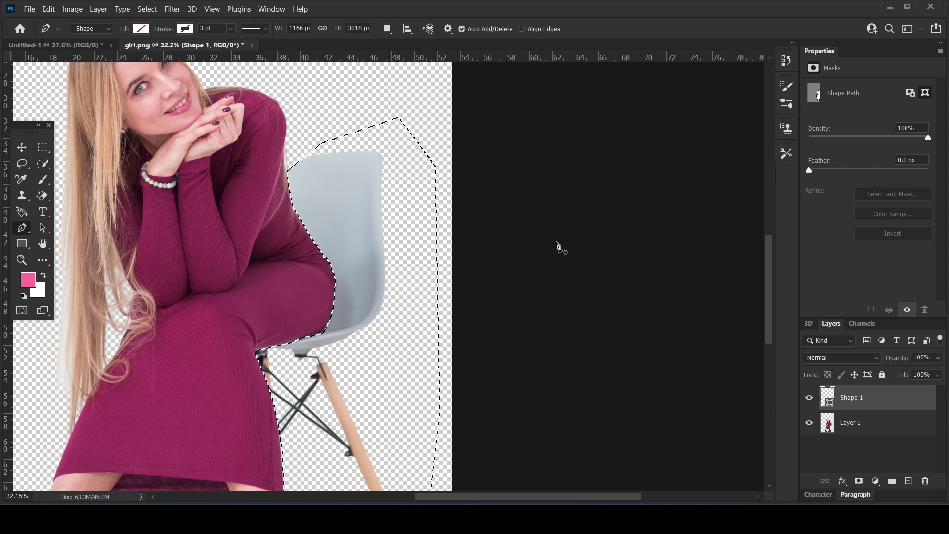
click(853, 422)
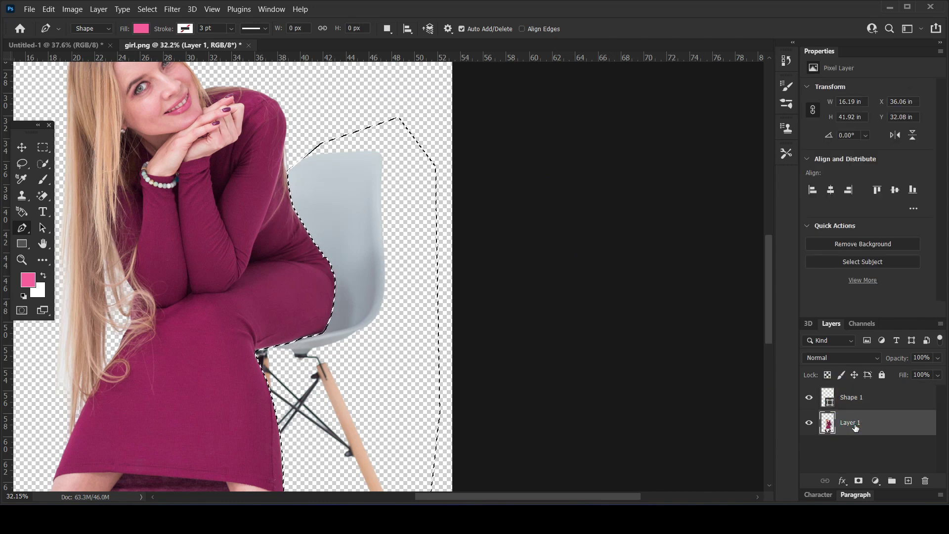
key(Delete)
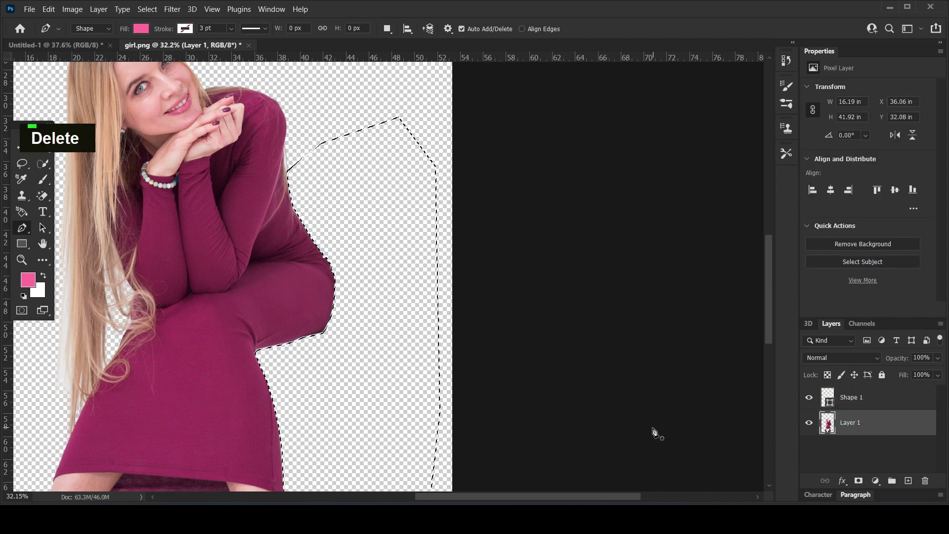
key(ctrl+d)
Step: Outline the leftover chair leg beneath the dress hem with a closed pen shape set to no fill
scroll(387, 329, down, 2)
drag(262, 410, 346, 250)
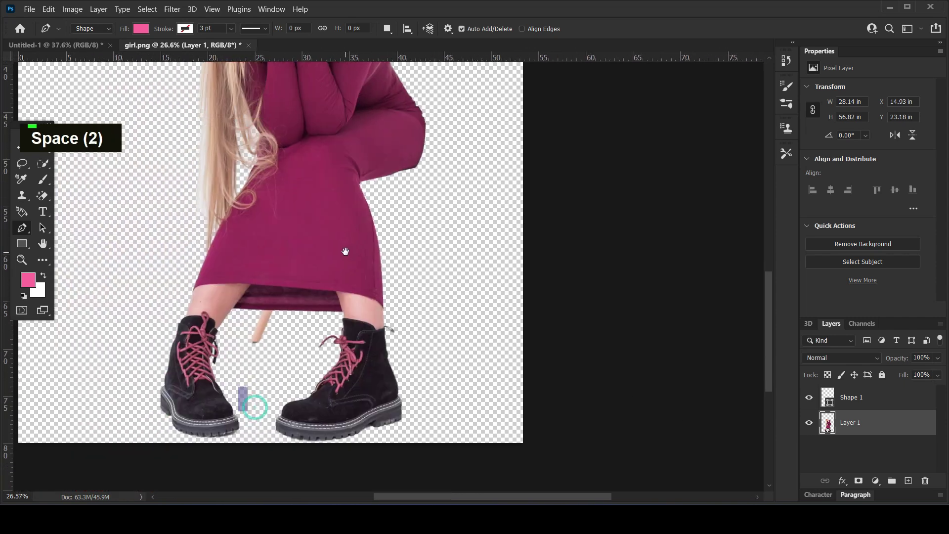
click(238, 344)
double_click(270, 355)
double_click(281, 328)
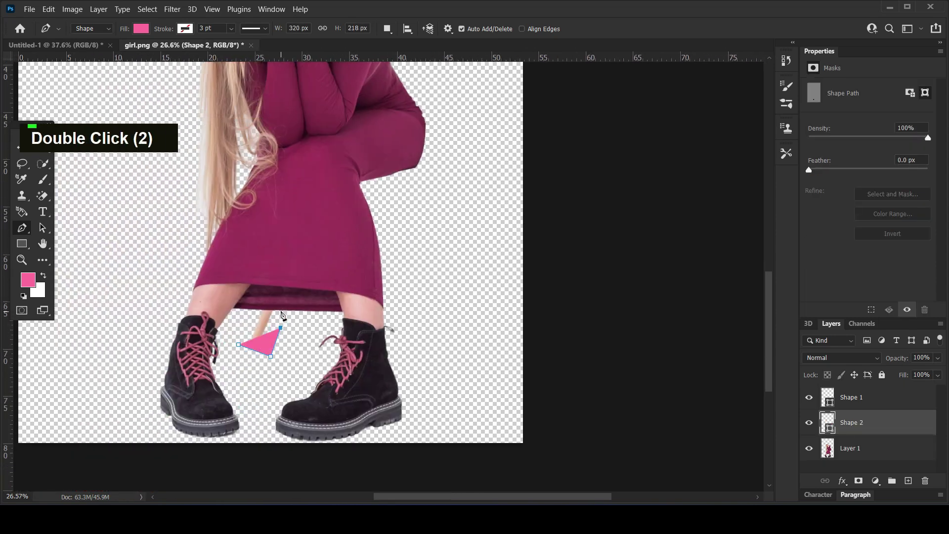
click(146, 28)
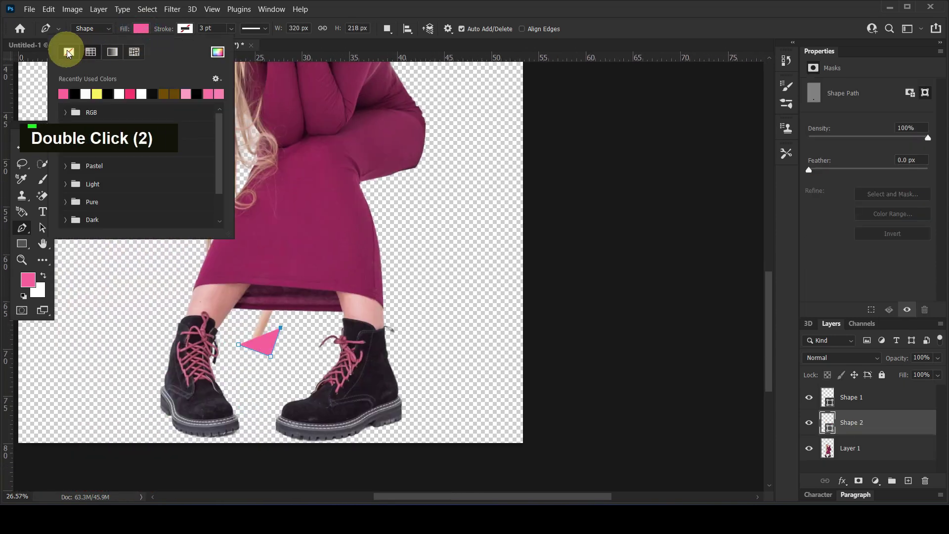
click(284, 315)
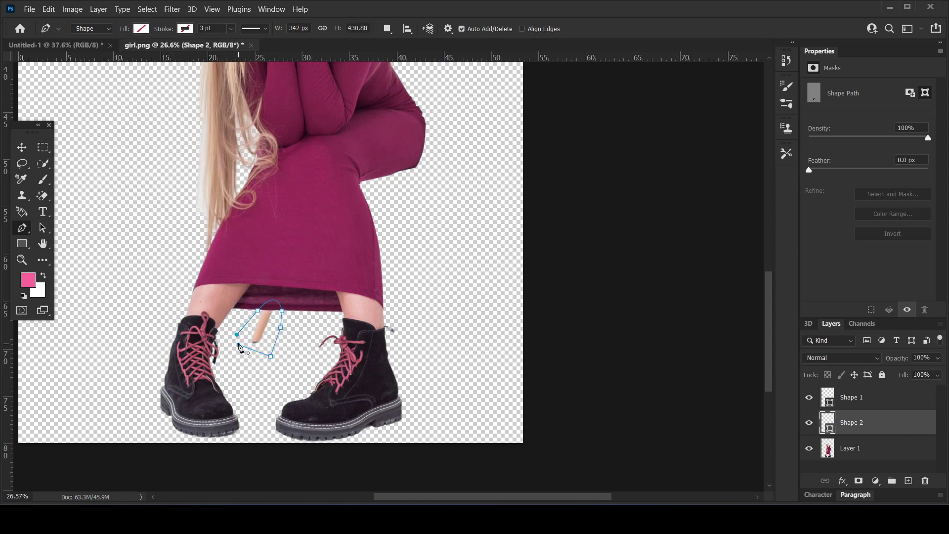
key(ctrl+z)
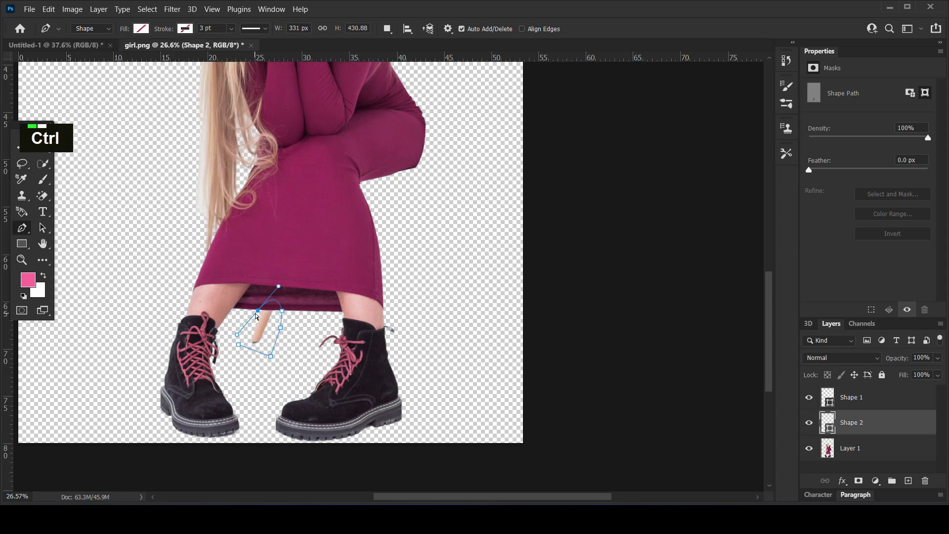
key(ctrl+z)
click(257, 311)
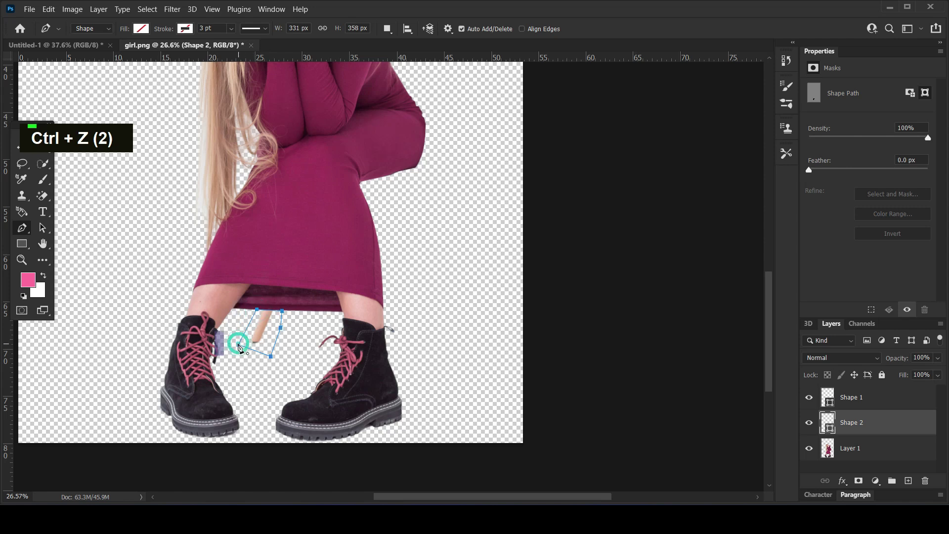
Step: Convert the path to a selection, delete the leftover chair leg from Layer 1, and deselect
right_click(238, 350)
right_click(259, 336)
right_click(272, 341)
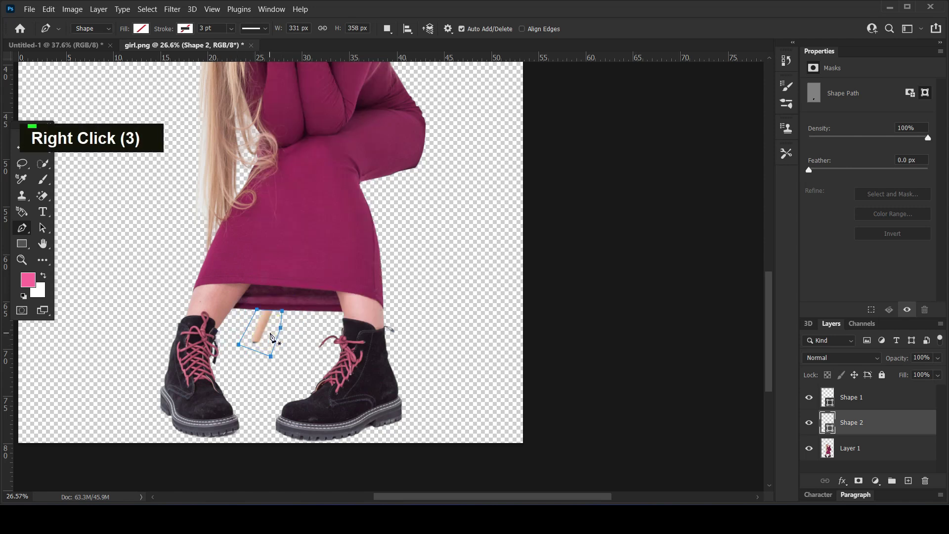
click(296, 110)
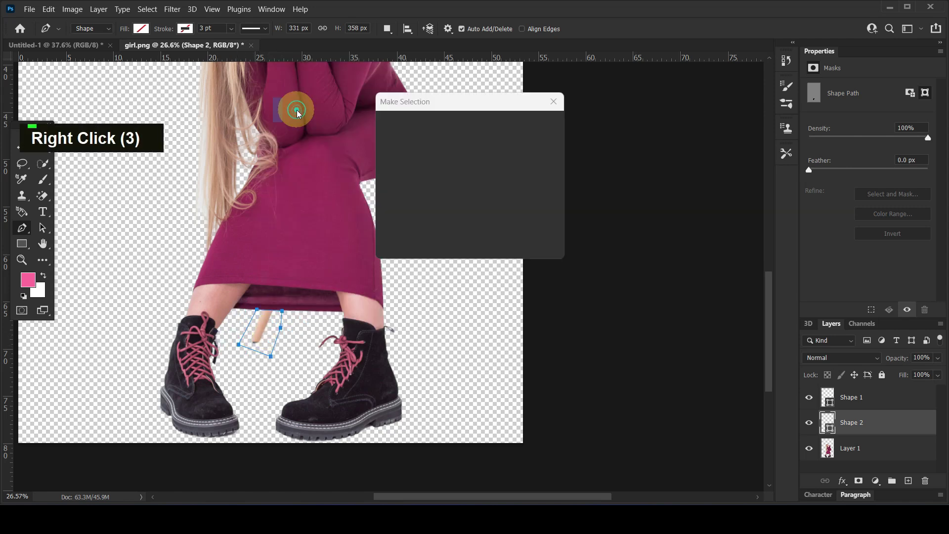
click(529, 129)
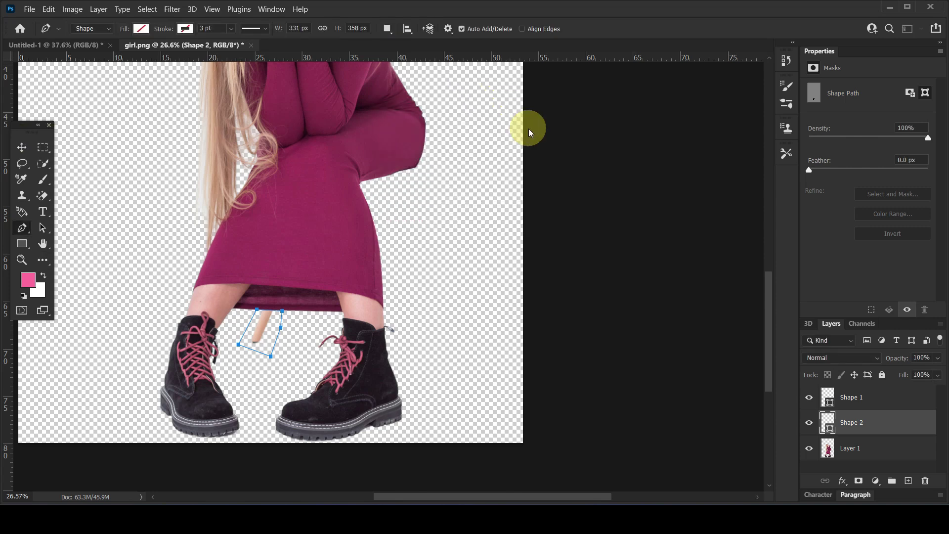
click(843, 455)
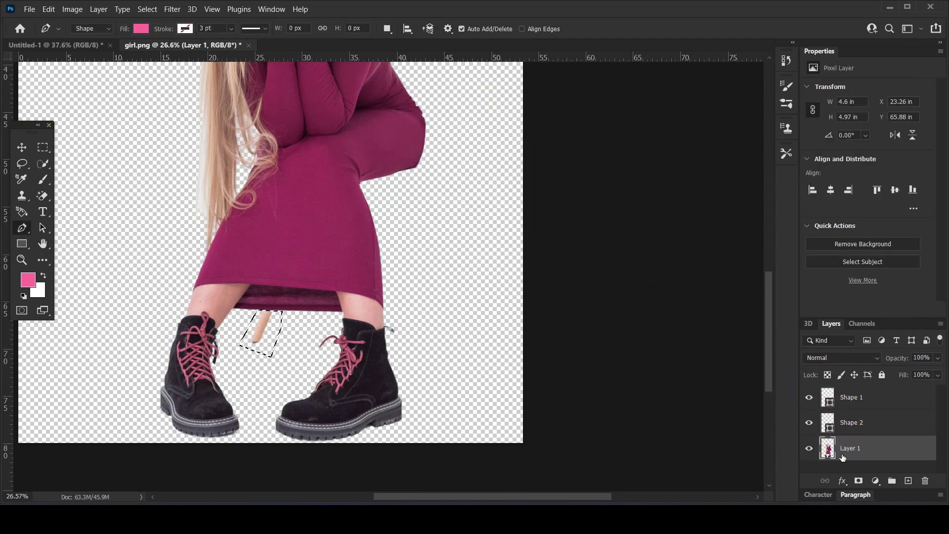
key(Delete)
key(ctrl+d)
Step: Move the cut-out woman from girl.png into the Untitled-1 composite
click(18, 148)
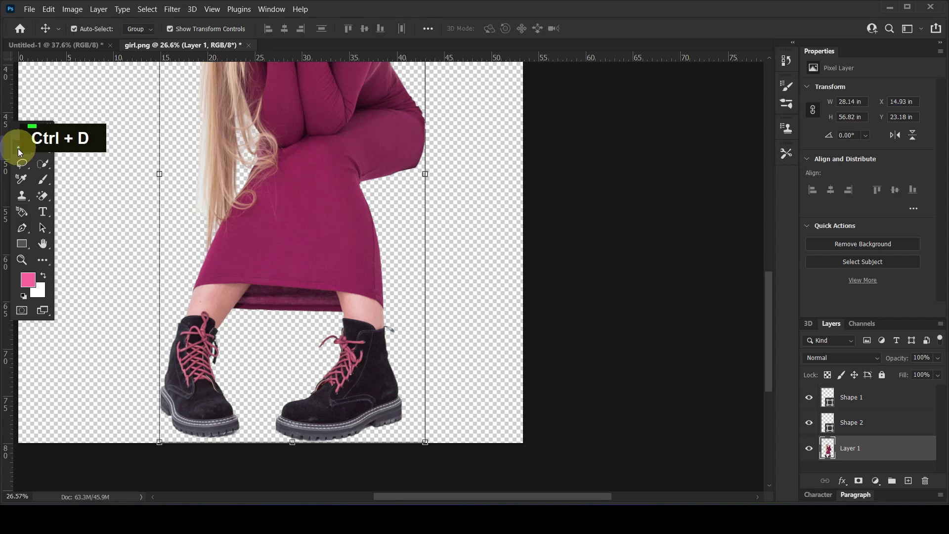
scroll(180, 204, down, 5)
key(space)
drag(455, 173, 622, 393)
drag(411, 323, 439, 286)
scroll(458, 251, down, 2)
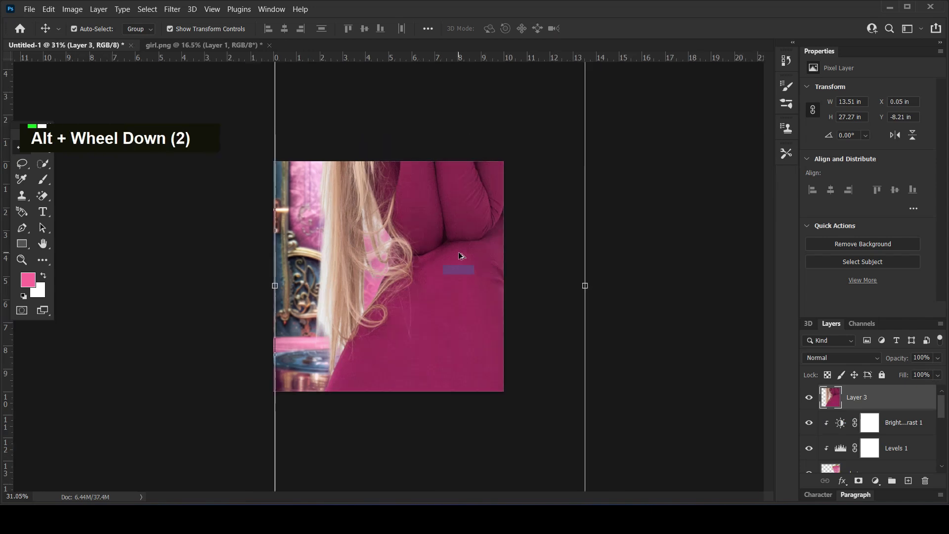
Step: Scale the woman down to about 50% and place her in front of the pink throne
scroll(459, 255, down, 5)
key(ctrl+t)
drag(509, 87, 457, 197)
drag(420, 284, 408, 331)
drag(361, 248, 348, 224)
drag(423, 309, 434, 319)
scroll(435, 320, up, 4)
key(super)
click(566, 246)
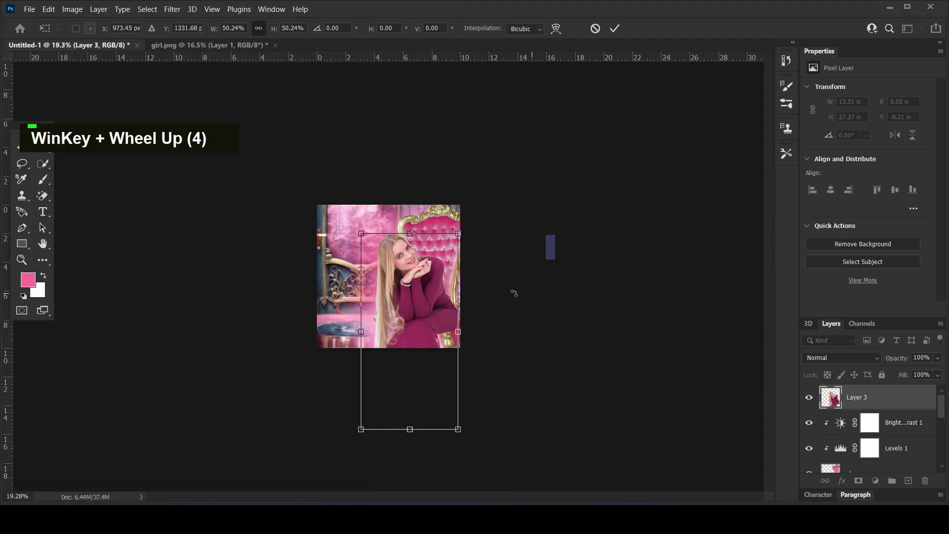
key(super)
click(650, 278)
scroll(449, 311, up, 3)
scroll(451, 311, up, 5)
scroll(544, 303, up, 3)
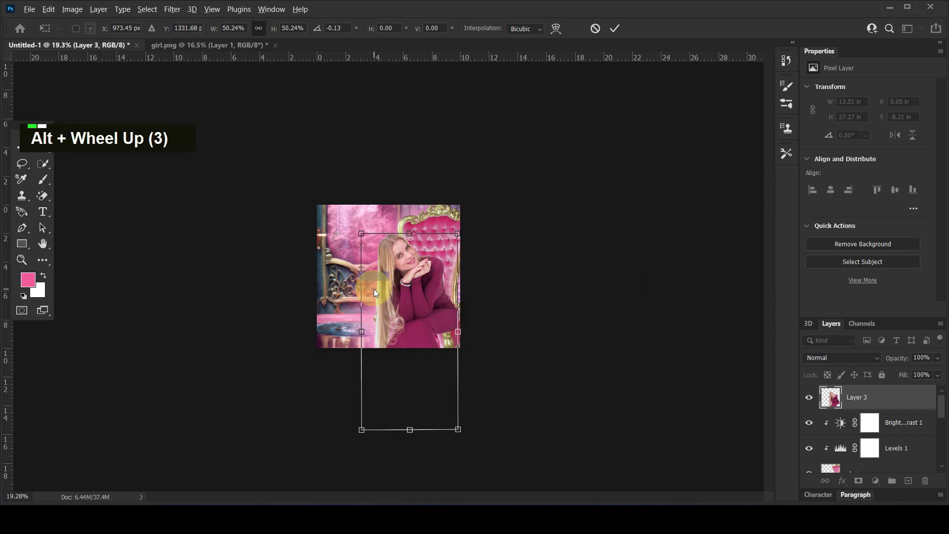
click(611, 298)
double_click(612, 299)
scroll(615, 299, up, 2)
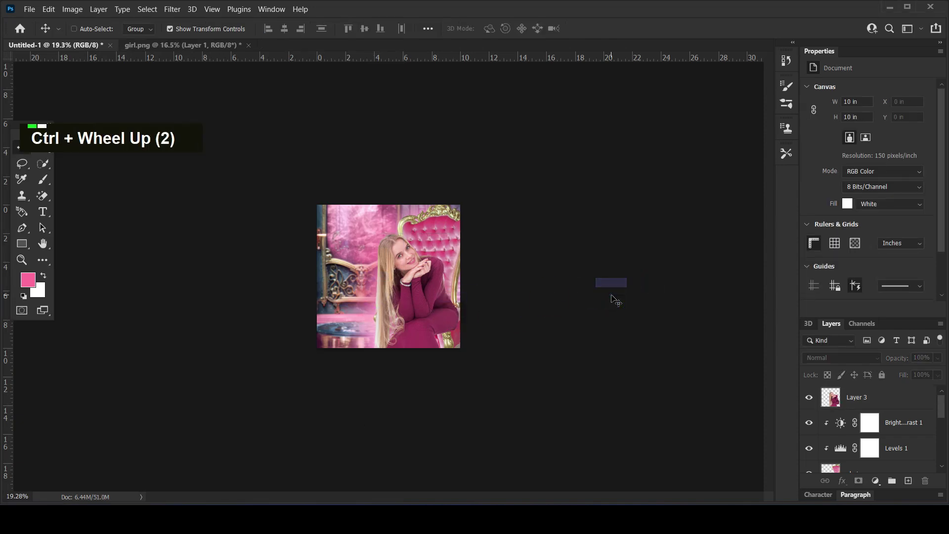
ctrl+click(327, 273)
scroll(361, 299, up, 3)
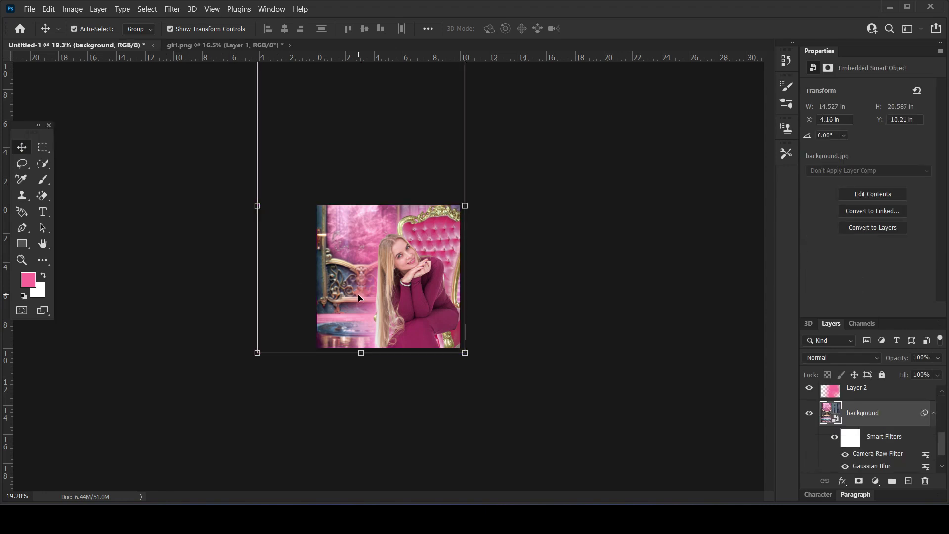
click(553, 324)
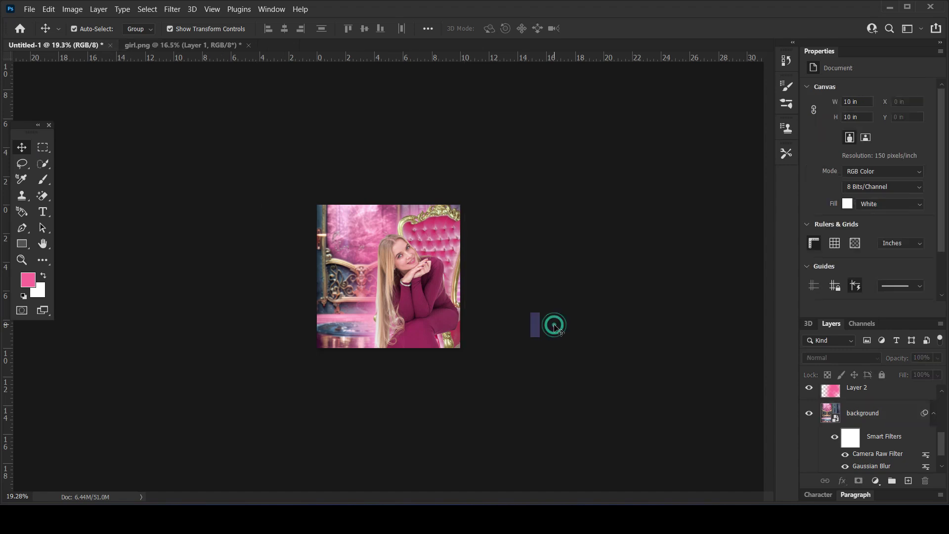
Step: Enlarge the woman on Layer 3 to about 102.4% and shift her slightly left over the throne seat
scroll(528, 318, up, 6)
scroll(525, 313, up, 4)
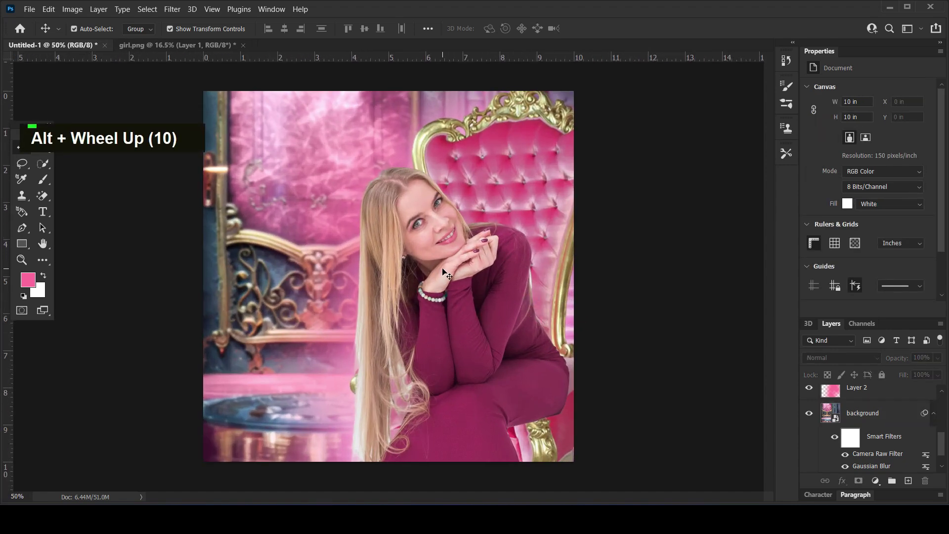
click(444, 272)
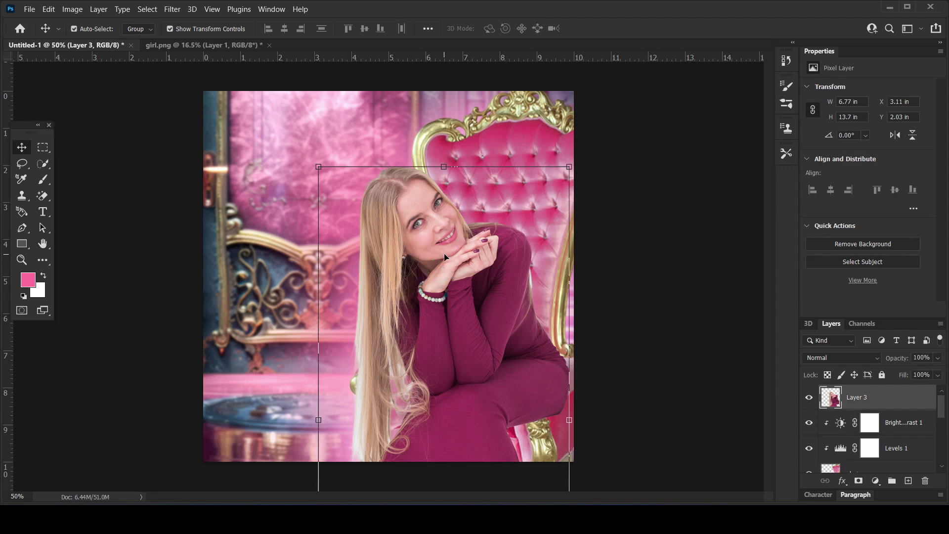
drag(317, 167, 312, 154)
drag(506, 370, 503, 383)
Step: Lower Layer 3's opacity to 62%, apply the transform, and add a layer mask
click(910, 361)
drag(910, 361, 881, 363)
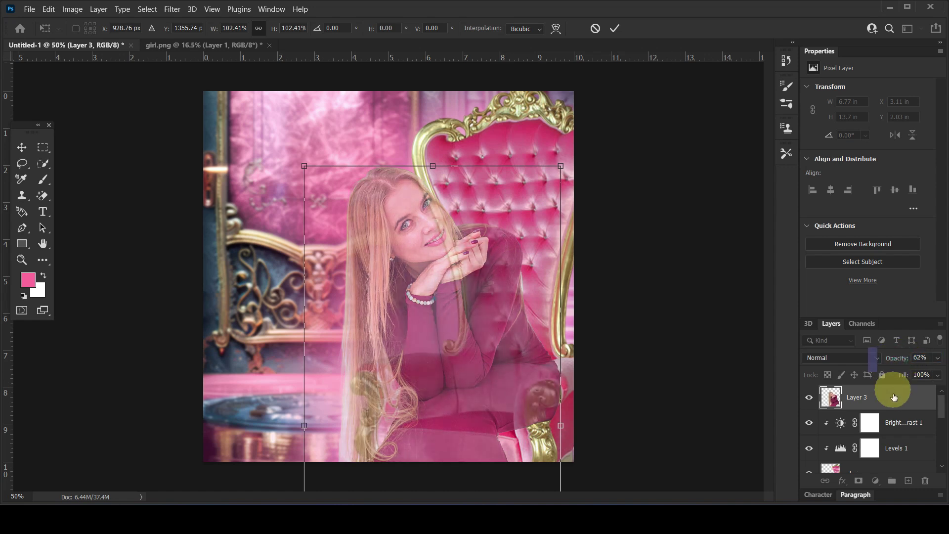
key(Return)
click(859, 481)
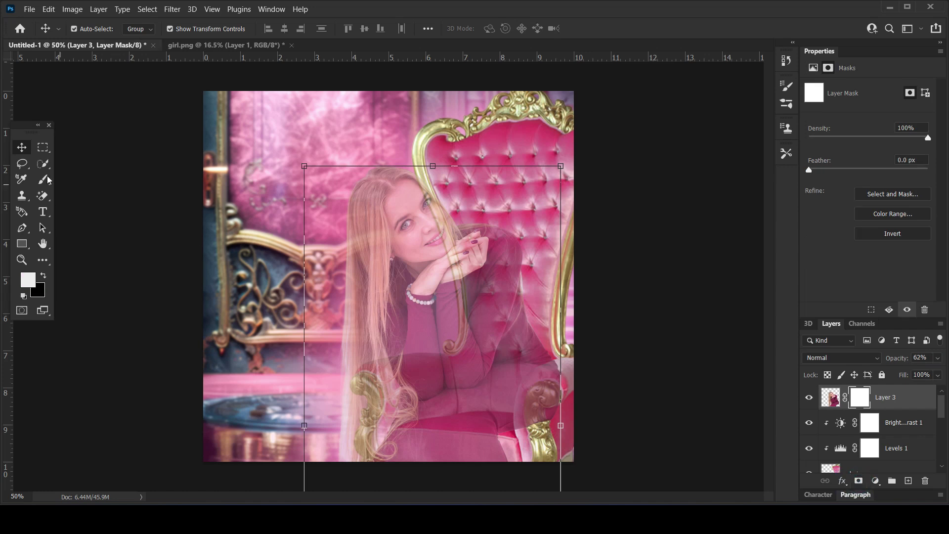
Step: Choose the Brush tool for Layer 3's mask and set its hardness to 100%
click(39, 177)
click(90, 28)
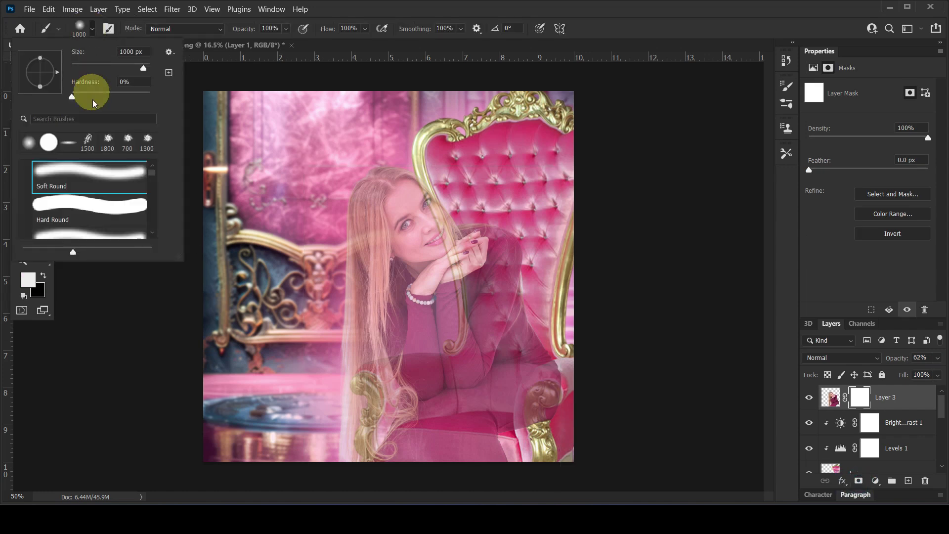
mouse_move(72, 96)
mouse_down()
mouse_move(146, 97)
mouse_move(71, 97)
mouse_up()
click(351, 5)
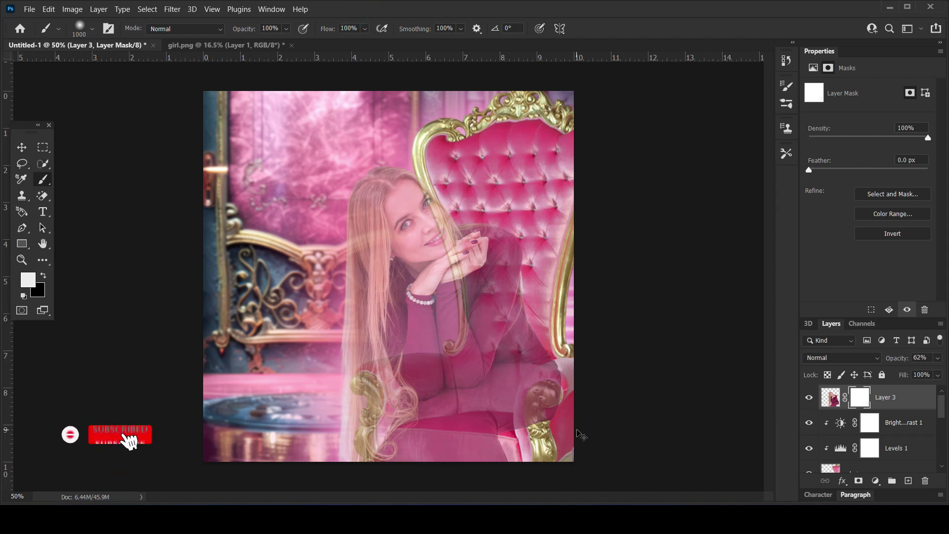
key(ctrl+z)
click(92, 30)
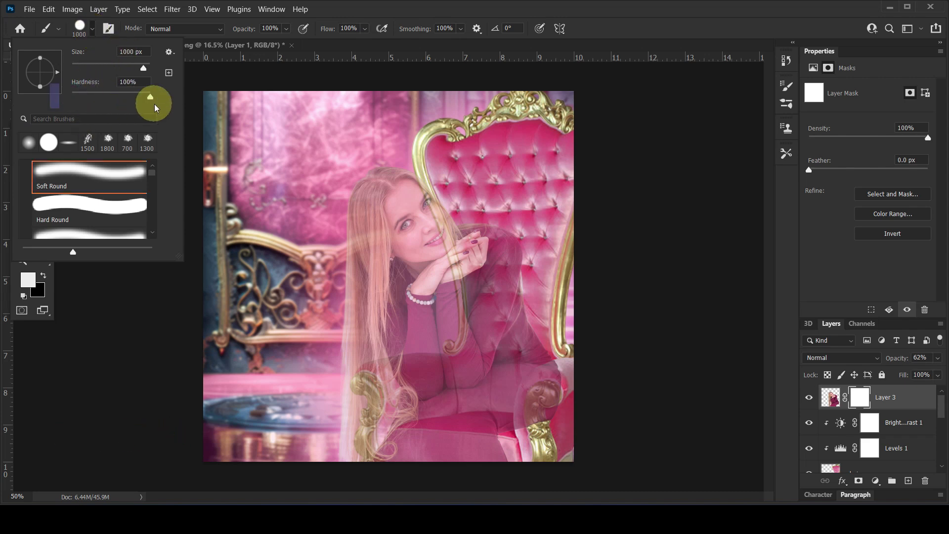
click(379, 5)
Step: Paint on Layer 3's mask with a 300 px black brush to reveal the throne's gold armrest on the right
key(bracketleft)
key(bracketleft)
key(bracketleft)
key(bracketleft)
key(bracketleft)
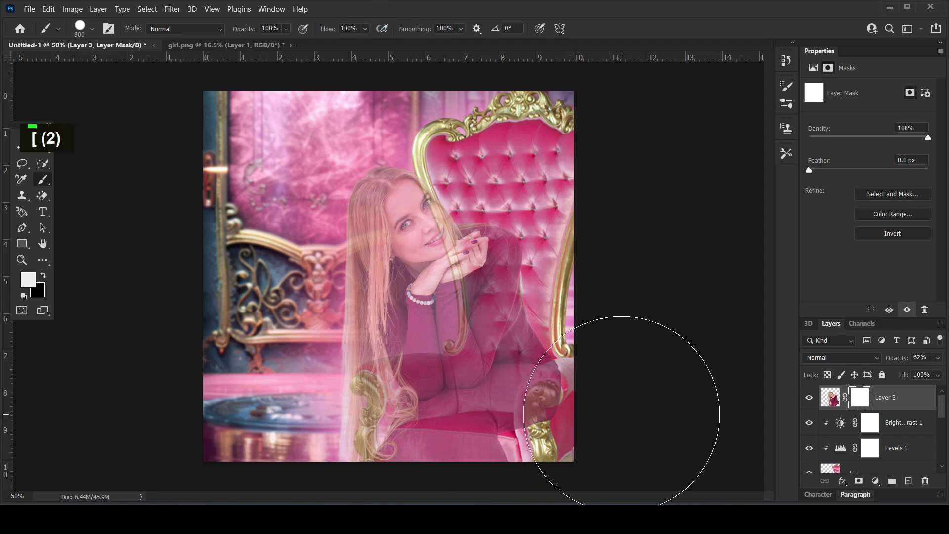
click(43, 276)
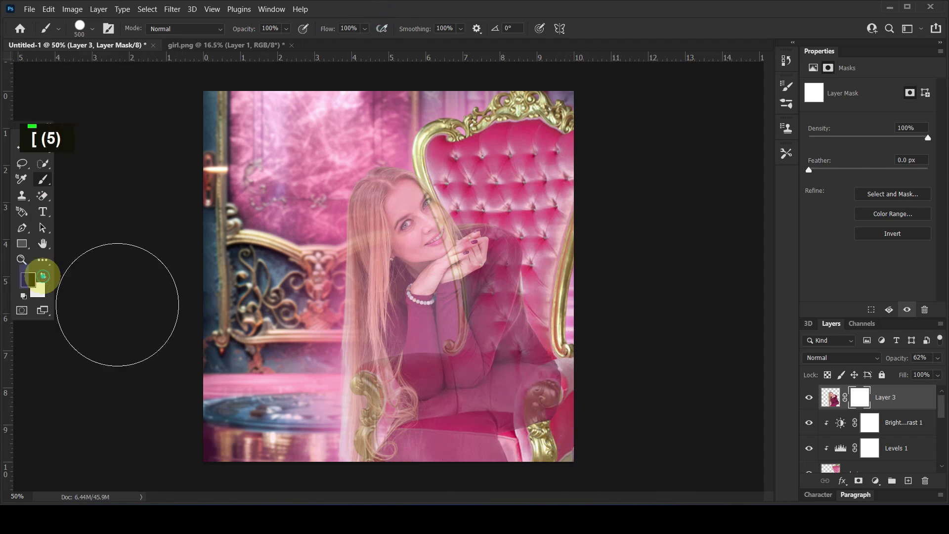
key(bracketleft)
key(bracketleft)
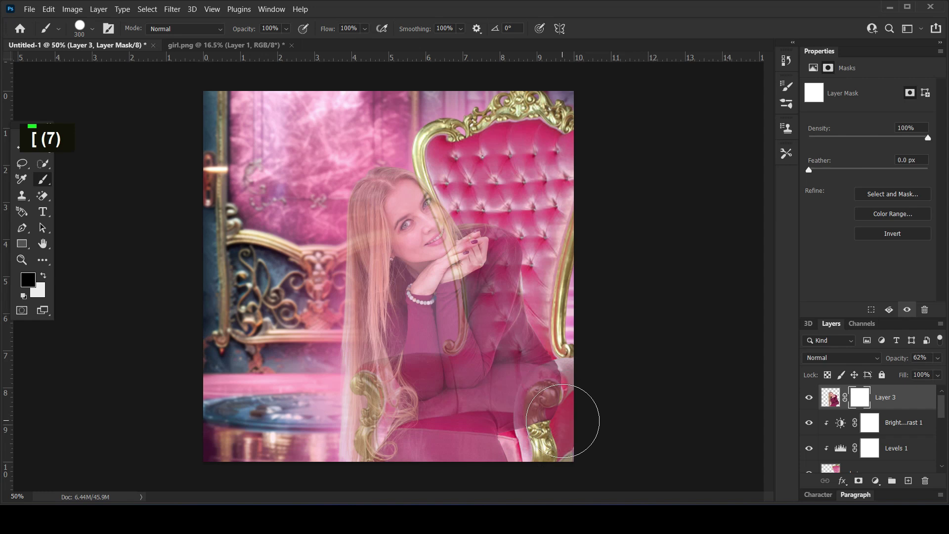
drag(550, 419, 553, 396)
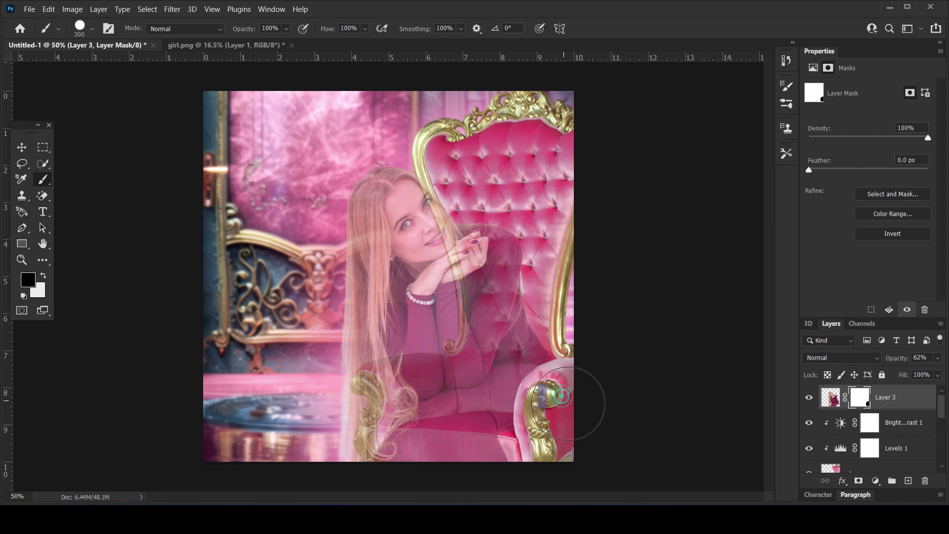
Step: Restore Layer 3's opacity to 100%
click(20, 146)
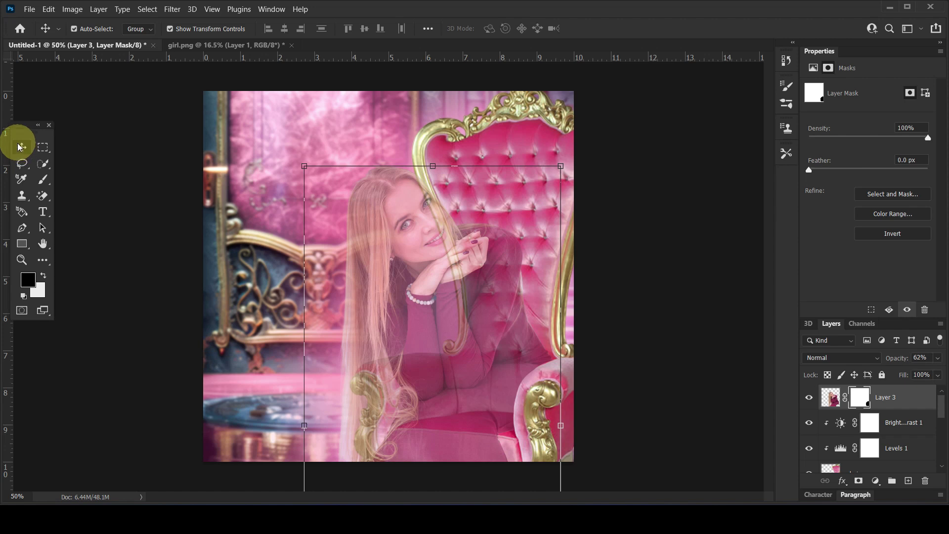
click(891, 398)
drag(904, 361, 801, 361)
click(878, 360)
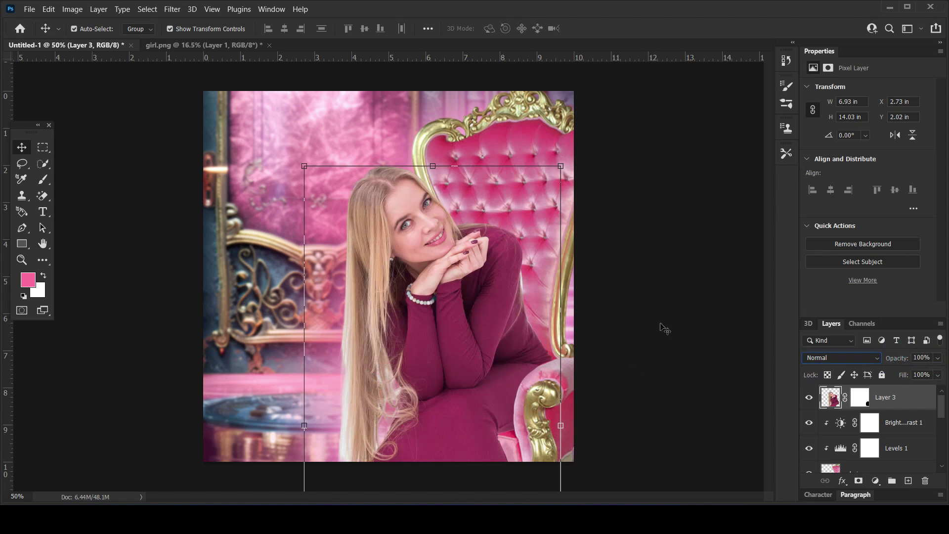
click(117, 195)
click(485, 418)
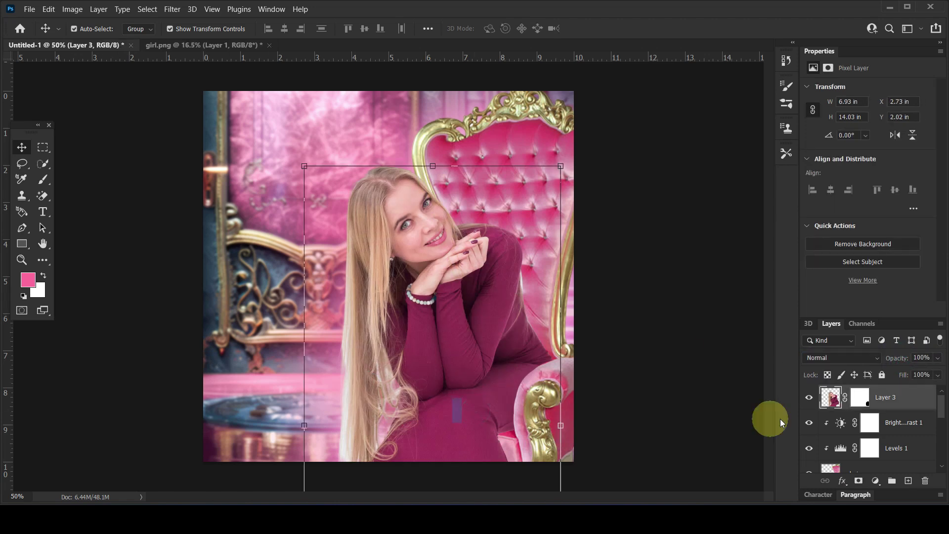
Step: Add a new empty layer between Layer 3 and the Brightness/Contrast adjustment
click(899, 422)
click(908, 481)
scroll(626, 368, down, 7)
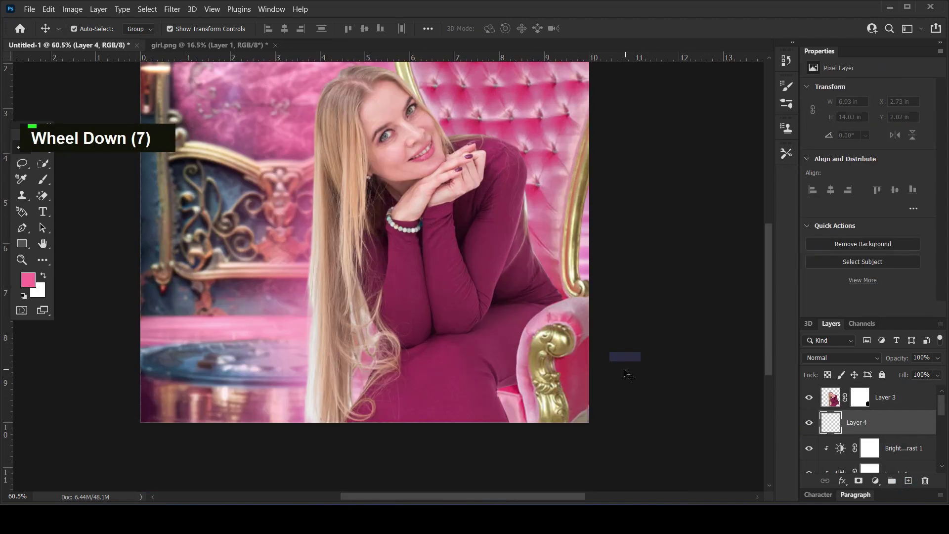
alt+scroll(616, 371, up, 3)
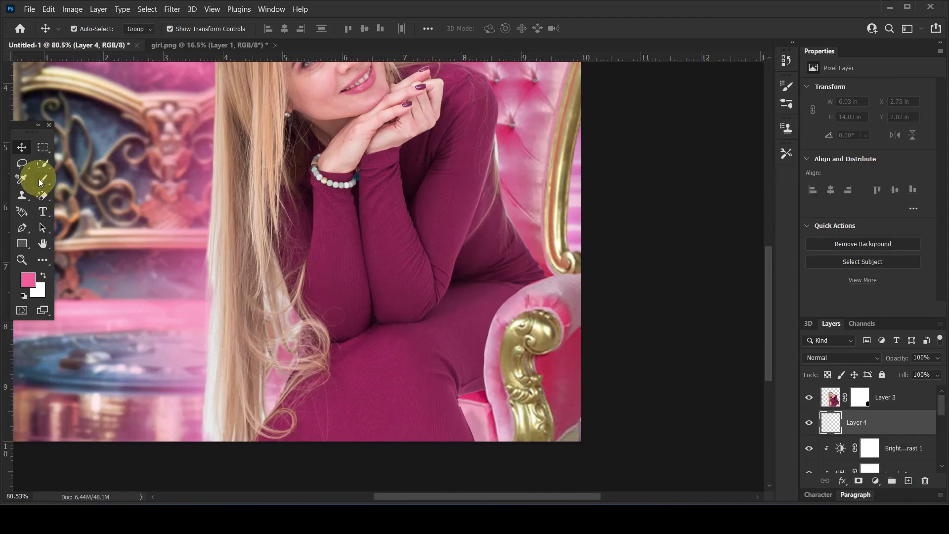
Step: Choose the Brush tool, flatten its tip into an ellipse and set the foreground colour to black (#000000)
click(40, 179)
click(83, 30)
drag(41, 86, 41, 74)
click(390, 6)
click(43, 276)
double_click(32, 286)
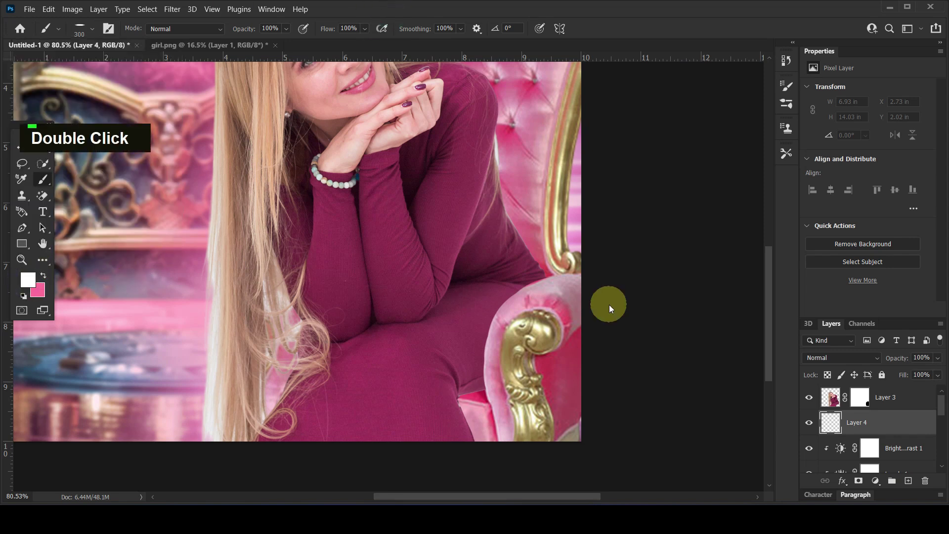
click(618, 363)
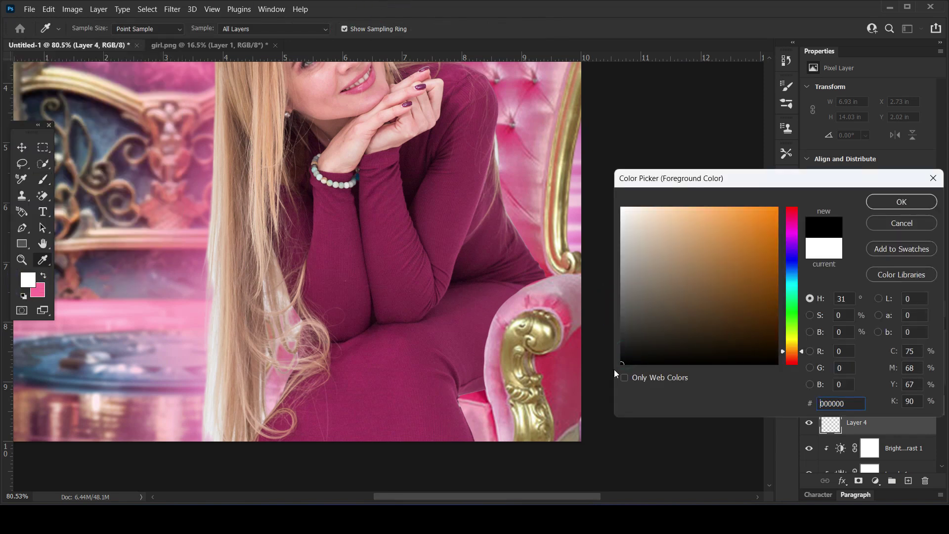
click(876, 208)
Step: Soften the flattened 300 px brush and paint a black shadow strip about 3.3 × 0.5 in on Layer 4 beneath the dress
click(431, 396)
key(ctrl+z)
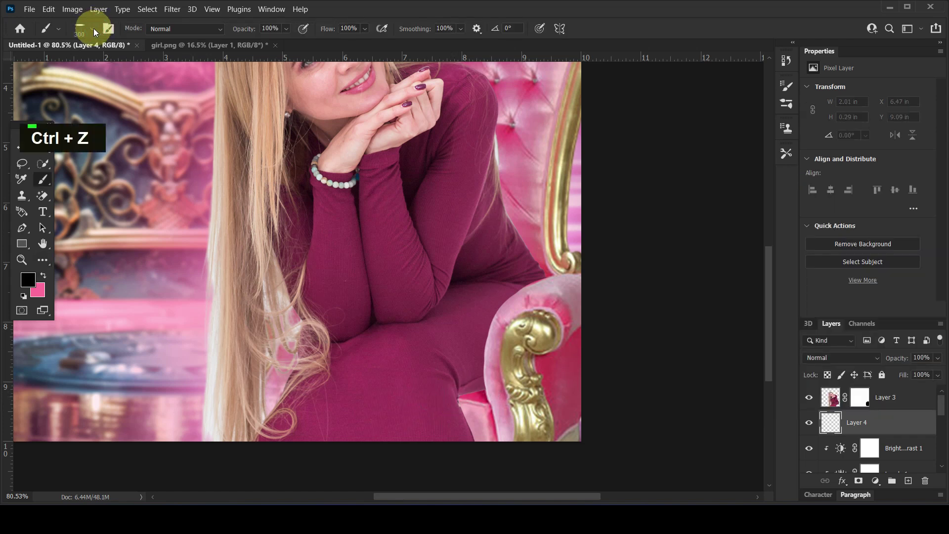
click(94, 30)
drag(141, 98, 39, 92)
click(466, 2)
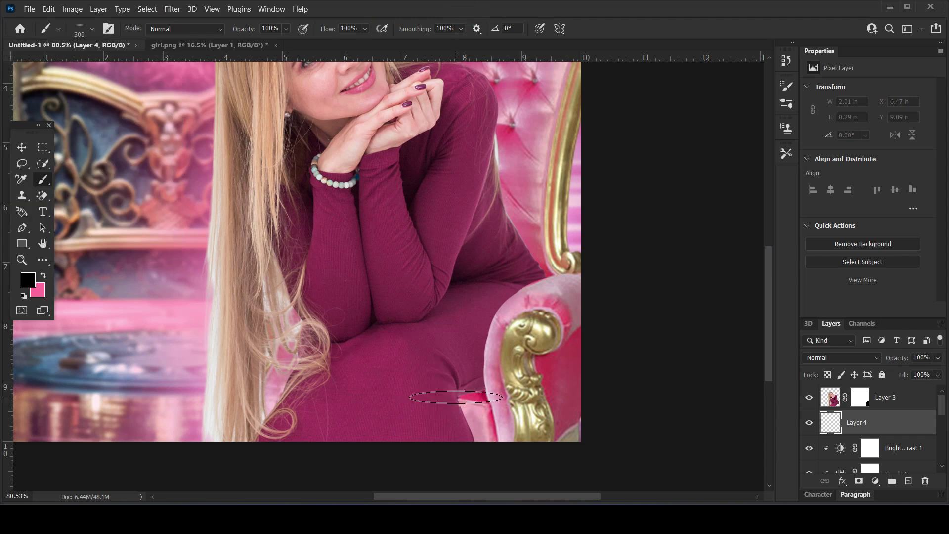
double_click(434, 394)
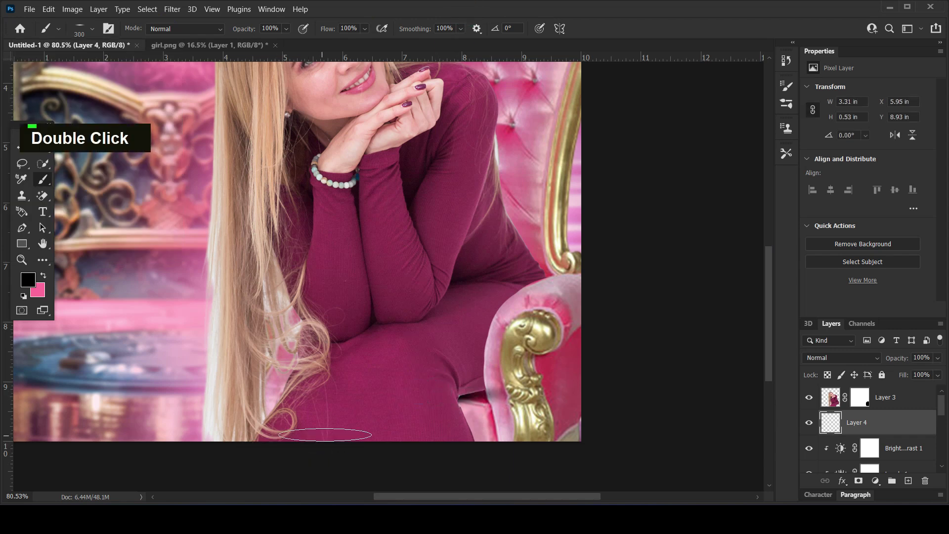
Step: Add a mask to Layer 4 and paint on it with a smaller, round black brush to hide the shadow over the gold armrest
click(858, 482)
click(77, 29)
drag(41, 75, 41, 89)
click(483, 15)
key(bracketleft)
key(bracketleft)
key(bracketleft)
key(bracketleft)
key(bracketleft)
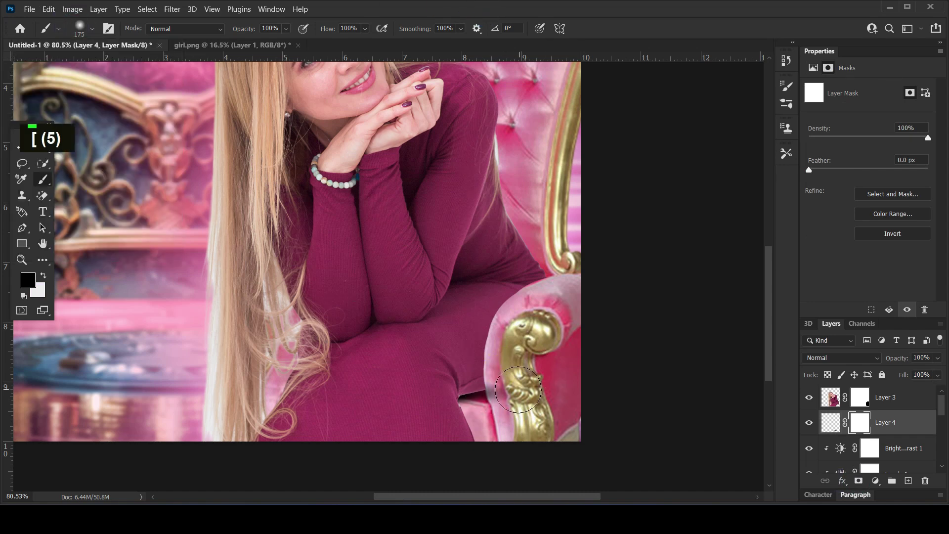
double_click(502, 396)
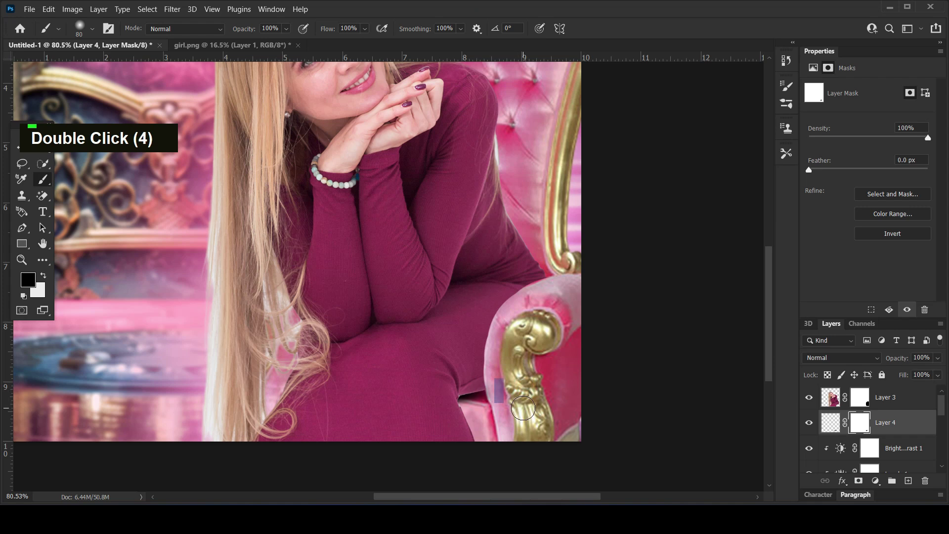
Step: Add a new layer above Layer 4 and paint a soft black shadow on the seat beside the dress with a 300 px brush
click(906, 481)
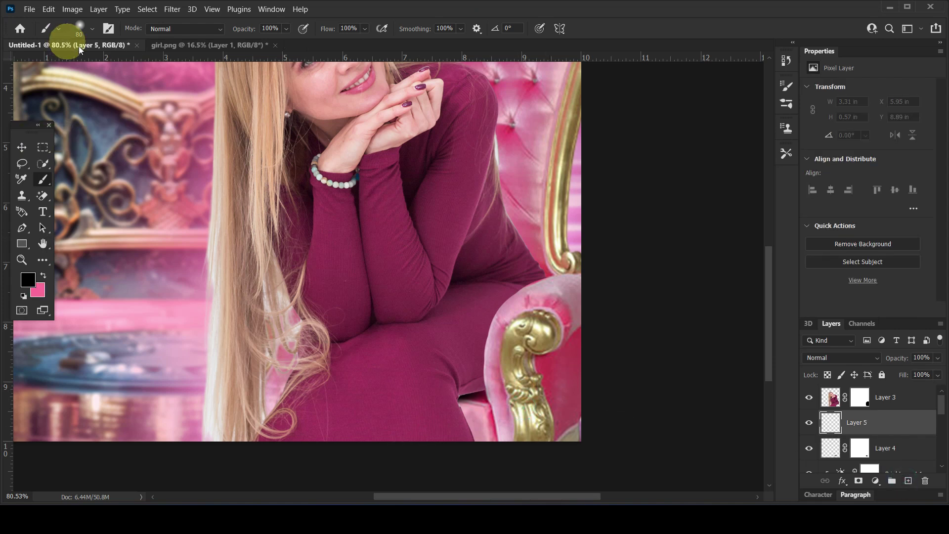
key(bracketright)
key(bracketright)
key(bracketright)
key(bracketright)
key(bracketright)
key(bracketright)
key(bracketright)
key(bracketright)
click(438, 449)
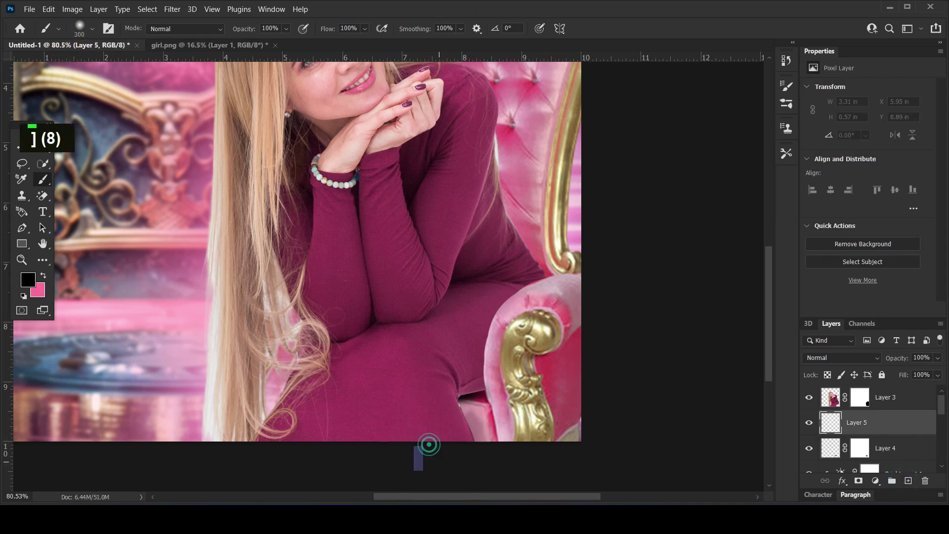
click(436, 455)
click(449, 469)
click(411, 420)
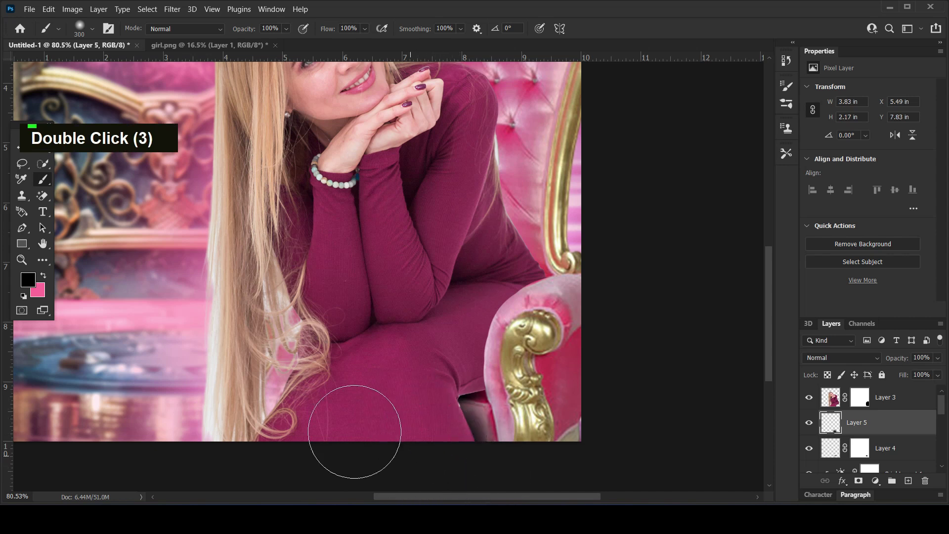
Step: Select Layer 4 and nudge its shadow strip up to Y 8.78 in
click(22, 147)
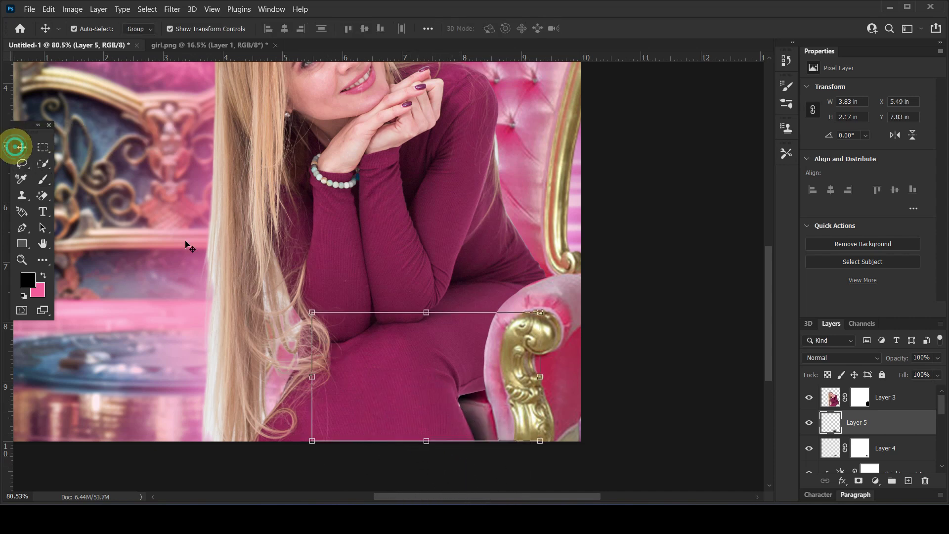
click(642, 329)
click(879, 448)
key(shift+Up)
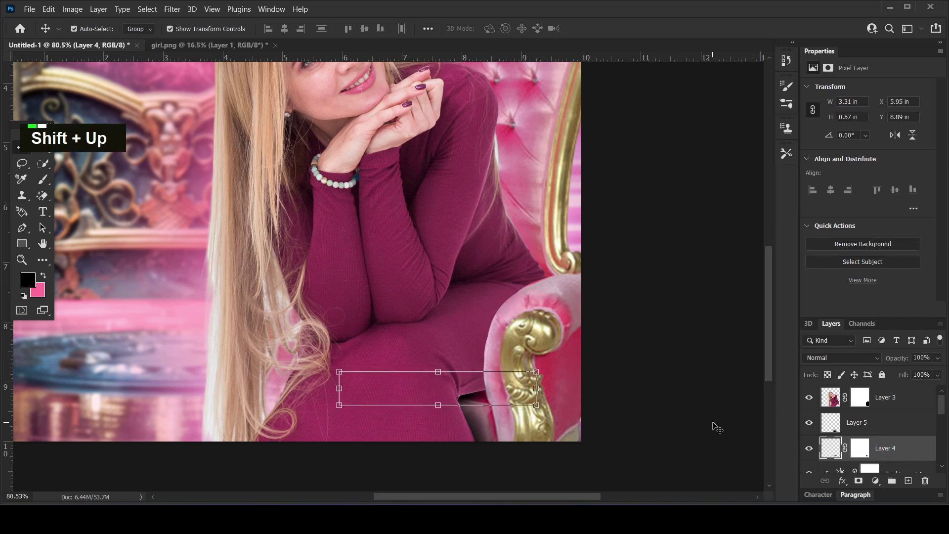
key(shift+Down)
key(shift+Up)
key(Down)
key(Down)
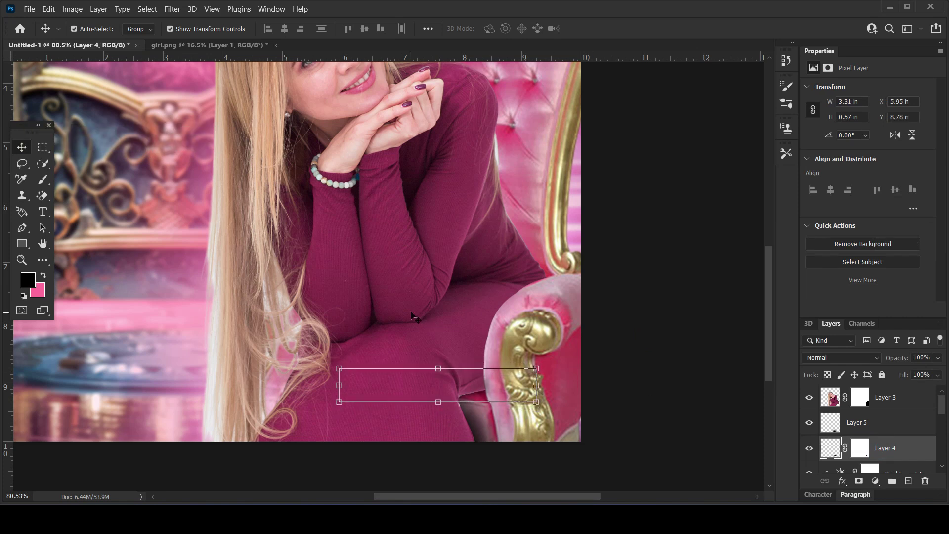
Step: Target Layer 3's mask with a black brush reduced to 25 px at the dress edge beside the armrest
click(885, 397)
click(855, 406)
key(b)
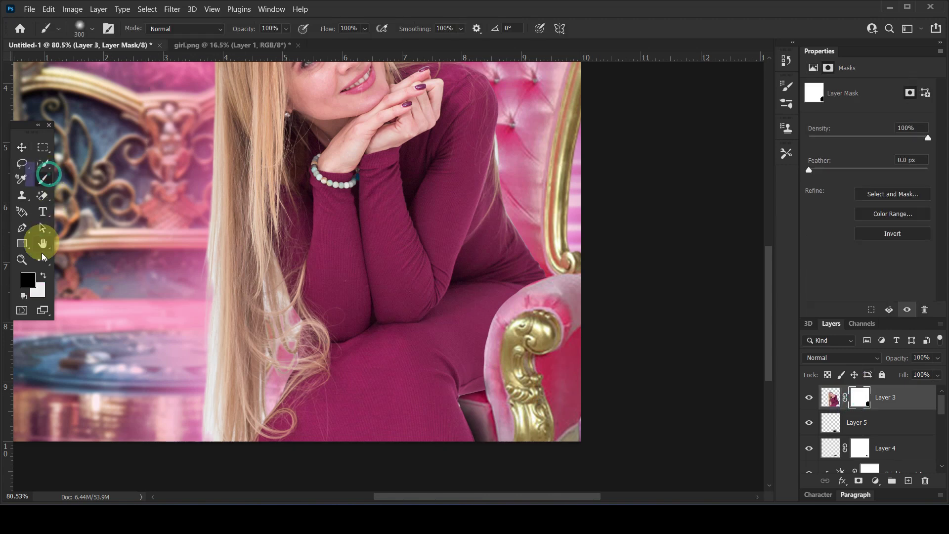
key(bracketleft)
key(bracketleft)
key(bracketleft)
key(bracketleft)
key(bracketleft)
key(bracketleft)
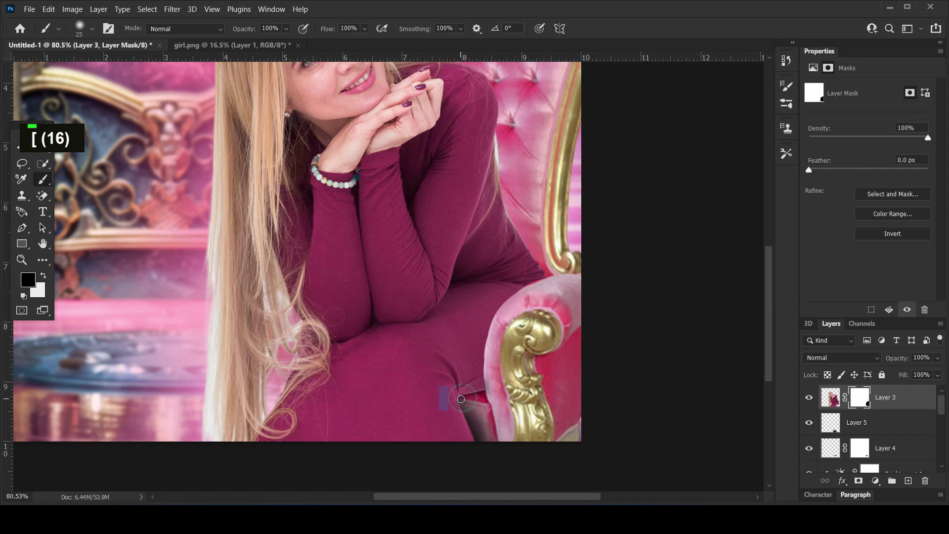
alt+scroll(592, 327, down, 5)
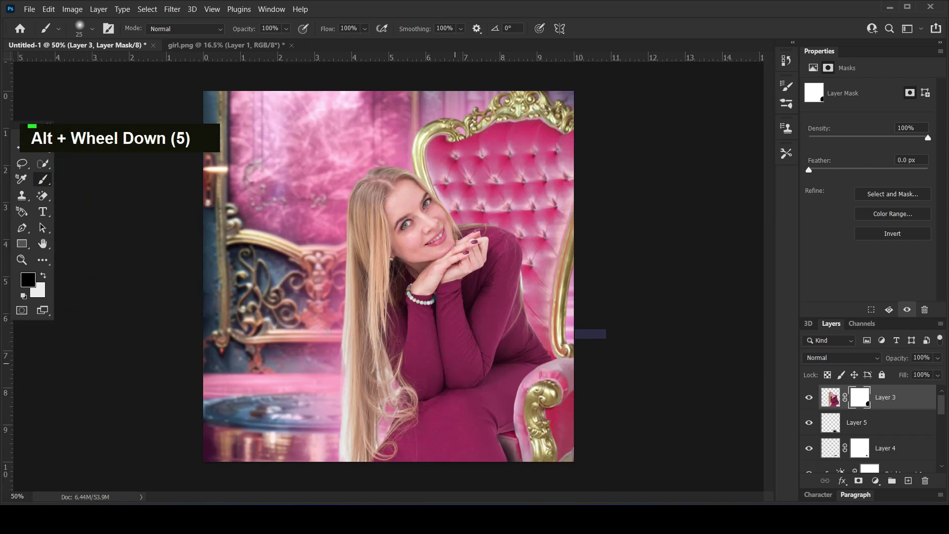
Step: Add a new layer above Layer 5 and paint a black shadow behind the woman's arm and back with a 250 px brush
click(885, 427)
click(906, 482)
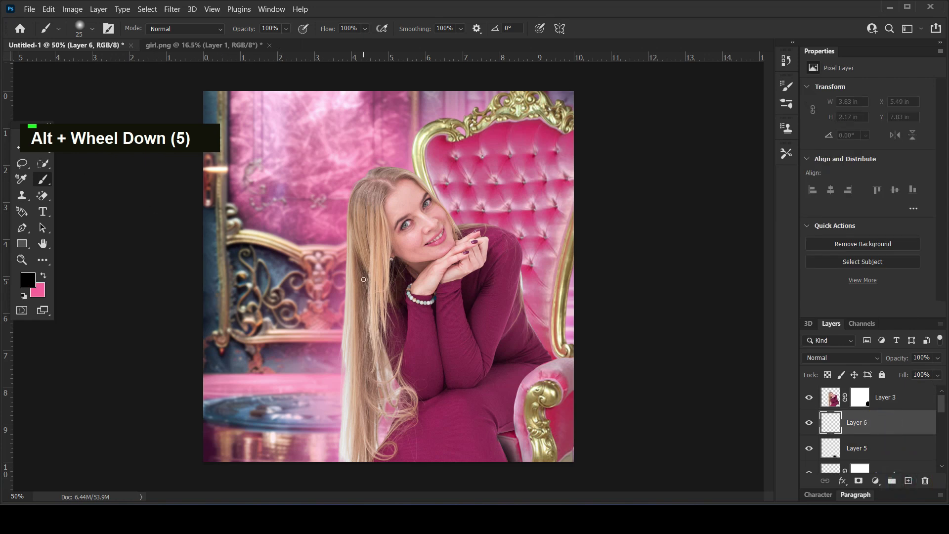
key(bracketright)
key(bracketright)
key(bracketright)
key(bracketright)
key(bracketright)
key(bracketright)
key(bracketright)
click(505, 335)
drag(523, 357, 521, 357)
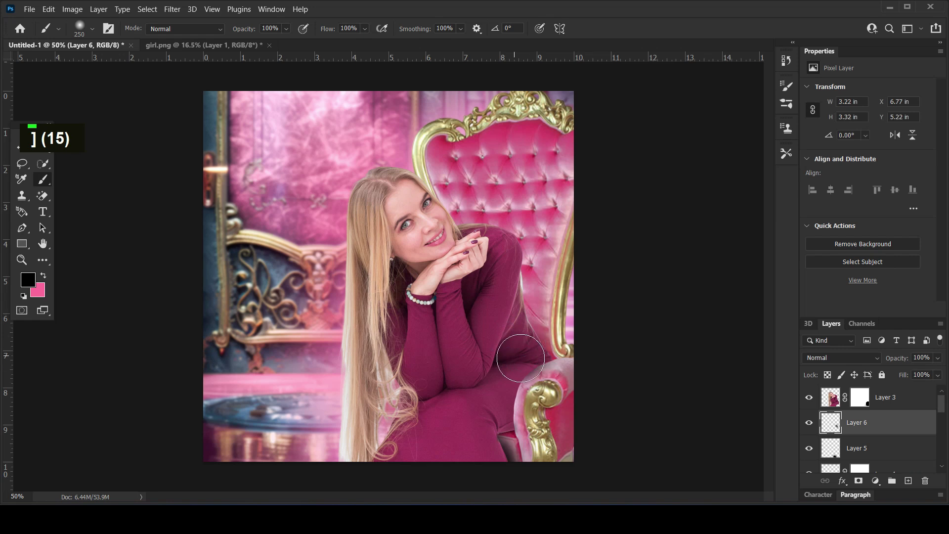
double_click(494, 296)
double_click(497, 277)
double_click(510, 336)
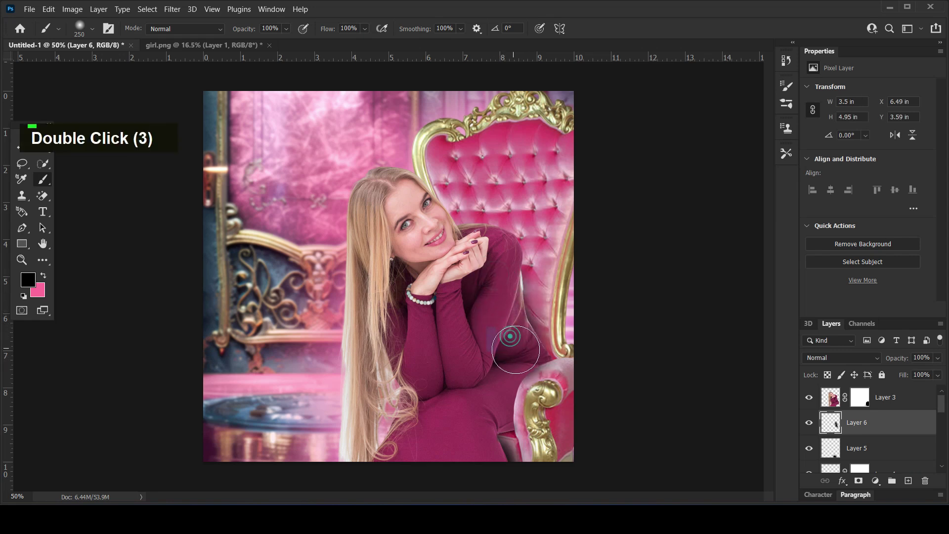
Step: Add a mask to Layer 6 and paint black on it to clear the shadow from the throne's armrest
click(857, 481)
double_click(528, 386)
double_click(555, 387)
click(528, 390)
click(555, 387)
click(584, 388)
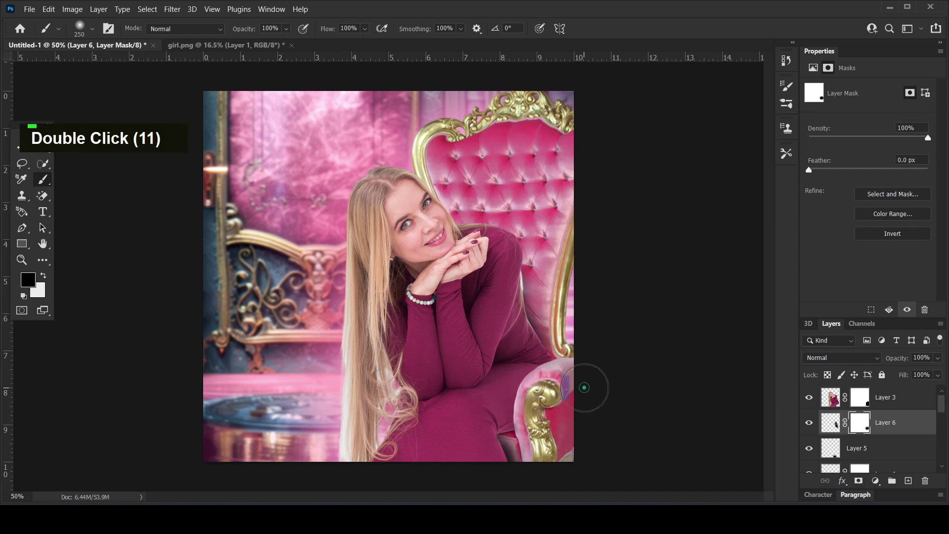
Step: Add a new layer above Layer 6 and set the brush's foreground colour to near-white fcfcfc
click(22, 147)
click(393, 225)
click(889, 421)
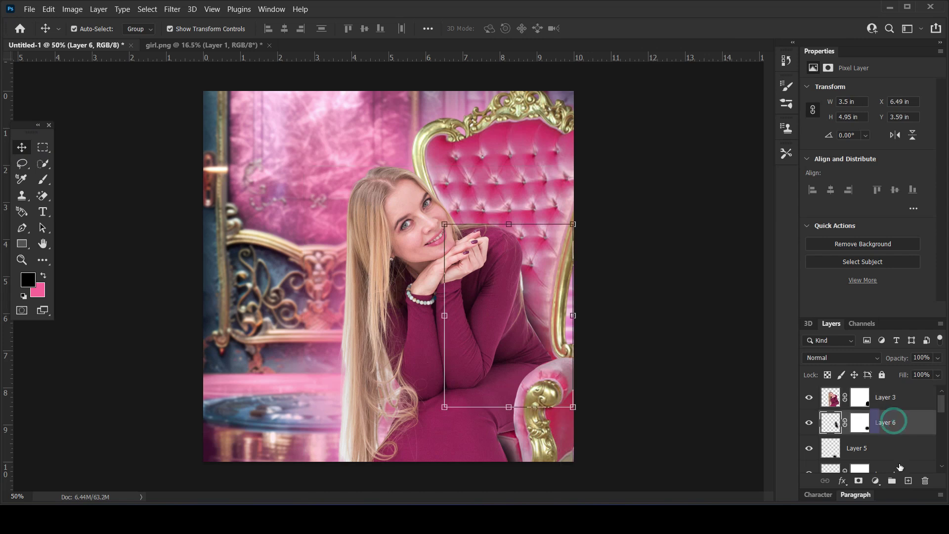
click(908, 480)
click(41, 174)
double_click(29, 279)
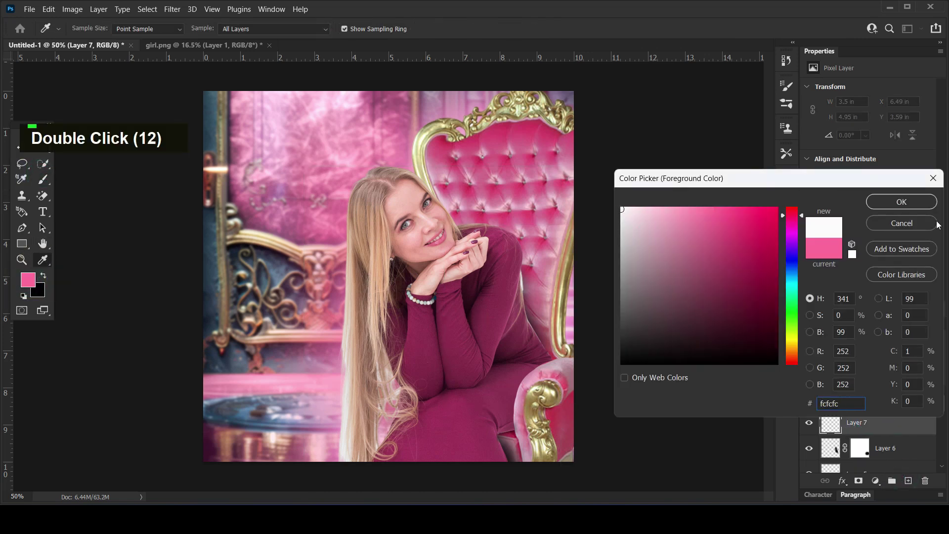
click(901, 202)
Step: Enlarge the brush to 600 px and paint a soft white glow behind the woman on Layer 7
key(bracketright)
key(bracketright)
key(bracketright)
key(bracketright)
double_click(447, 231)
click(429, 230)
click(406, 228)
click(485, 336)
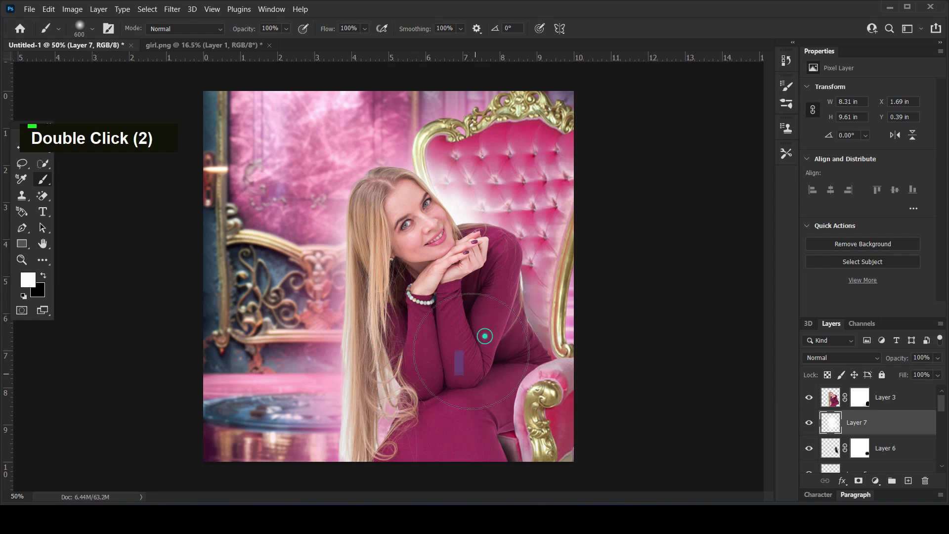
click(472, 248)
click(472, 254)
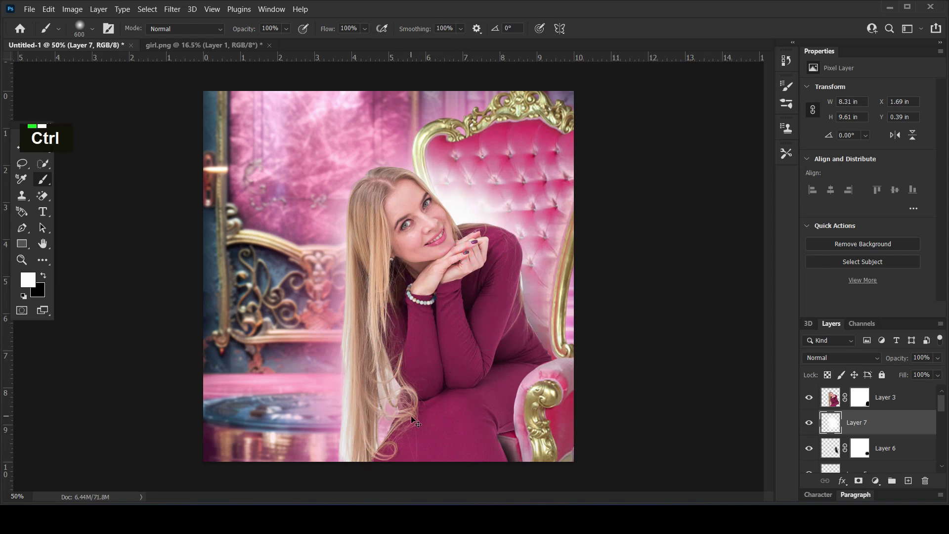
Step: Undo the last glow strokes and repaint the white glow around the woman's head, shoulder and hair
key(ctrl+z)
key(ctrl+z)
key(ctrl+z)
click(487, 227)
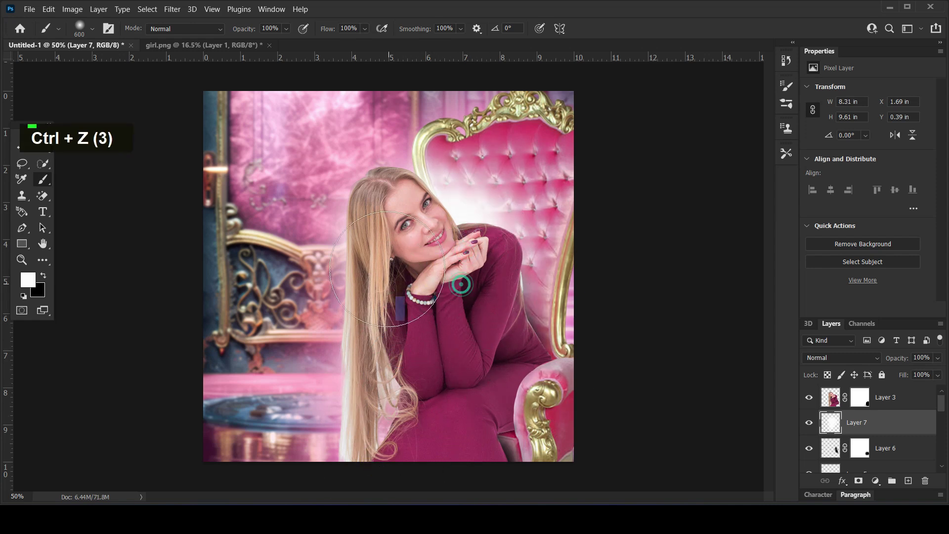
click(371, 212)
click(388, 414)
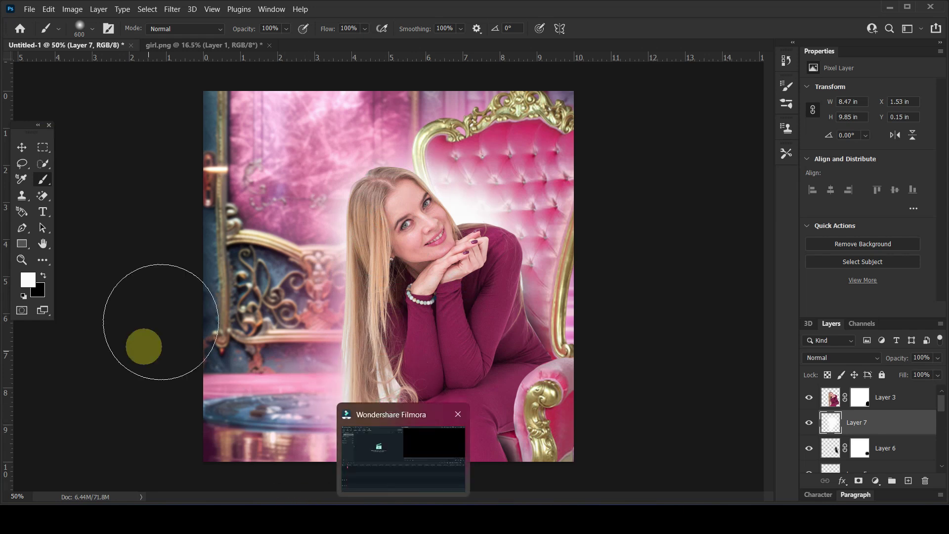
Step: Add a new layer above Layer 7 and paint a large white glow beside the woman's hair with a 1200 px brush
key(bracketright)
key(bracketright)
key(bracketright)
key(bracketright)
key(bracketright)
key(bracketright)
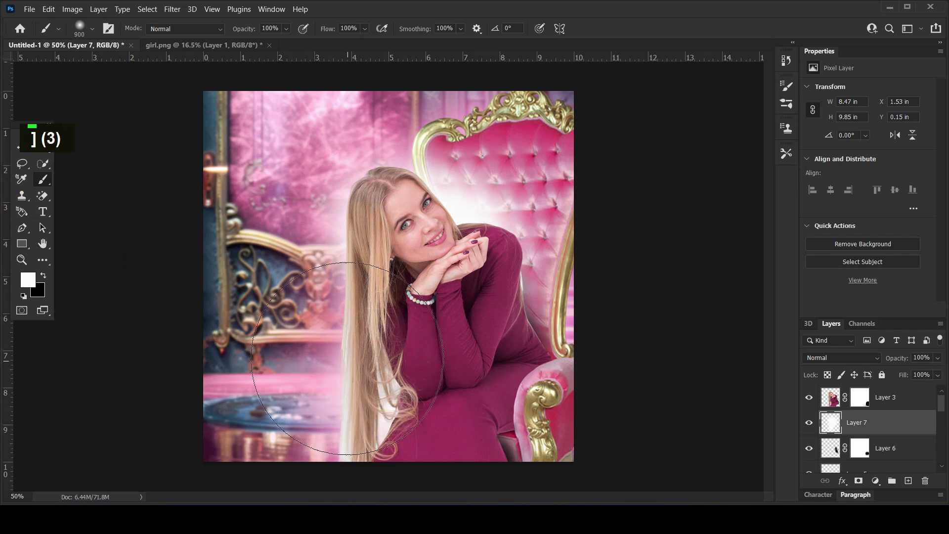
click(909, 481)
click(342, 350)
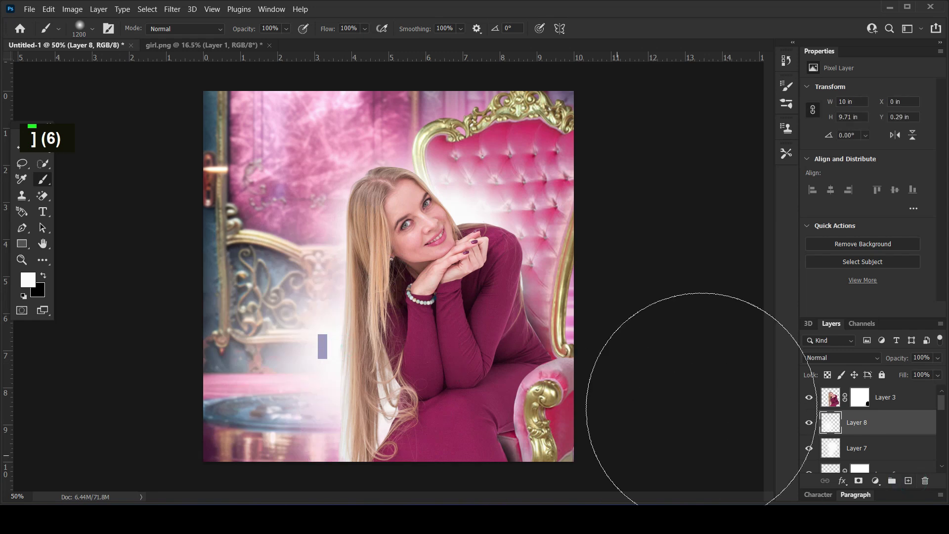
Step: Set Layer 8's blend mode to Overlay and its opacity to 61%
click(857, 357)
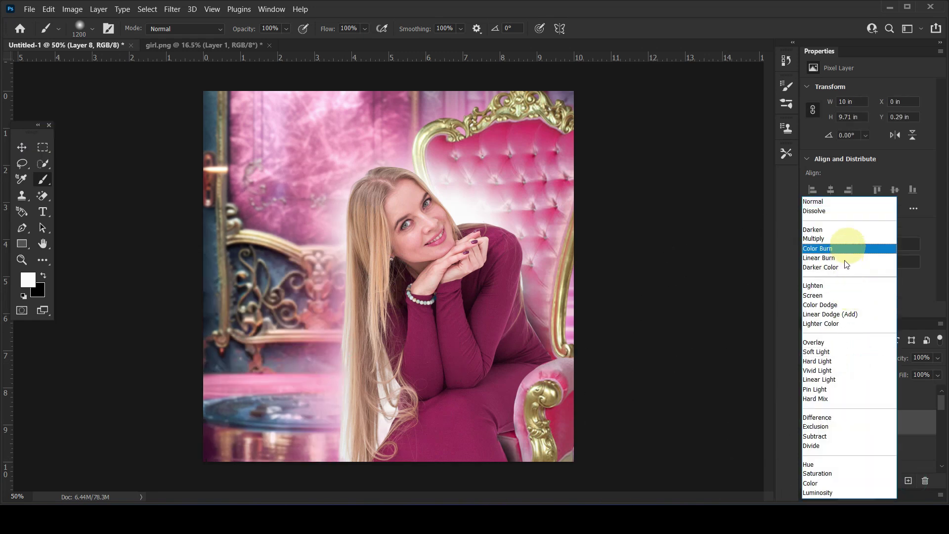
click(839, 342)
drag(901, 358, 883, 364)
double_click(20, 148)
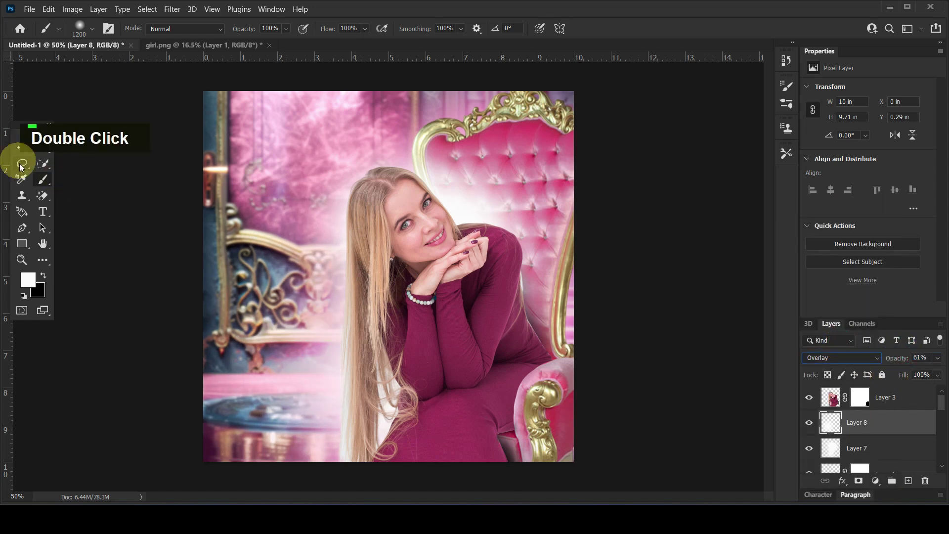
Step: Add a Brightness/Contrast adjustment clipped to the woman's Layer 3 and raise the brightness slightly
double_click(461, 304)
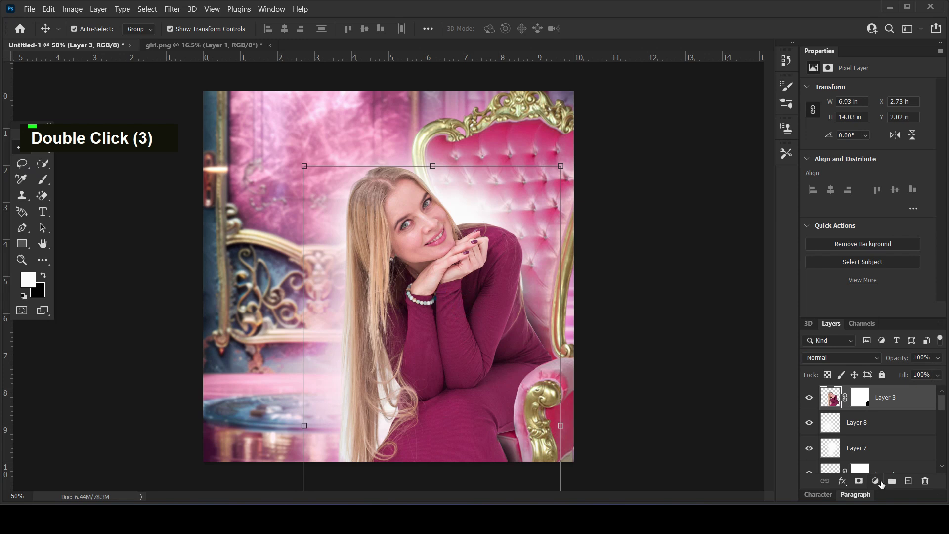
click(881, 482)
click(860, 310)
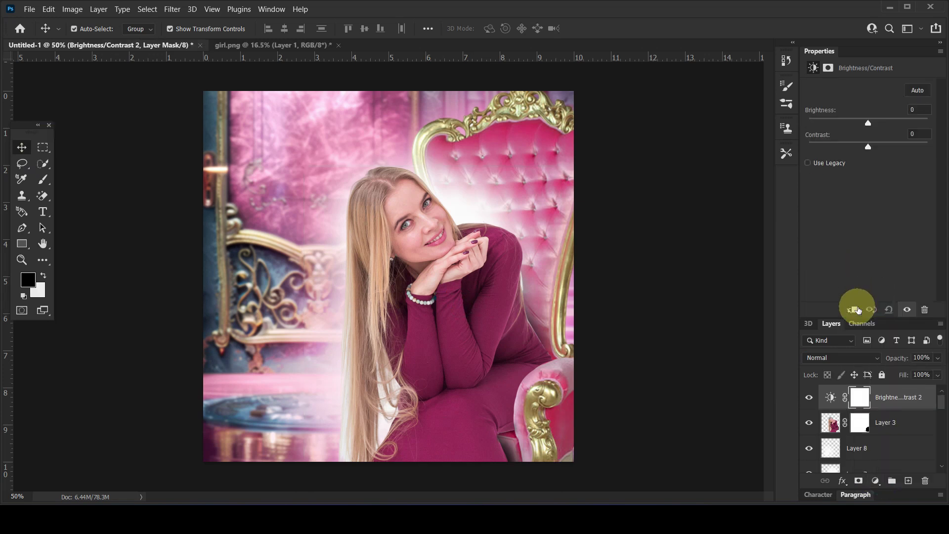
drag(868, 123, 874, 125)
Step: Add a clipped Color Balance adjustment directly above Layer 3 and set the clipped Brightness/Contrast adjustment's brightness to 30
click(909, 426)
click(875, 482)
click(865, 366)
drag(853, 115, 882, 127)
click(896, 399)
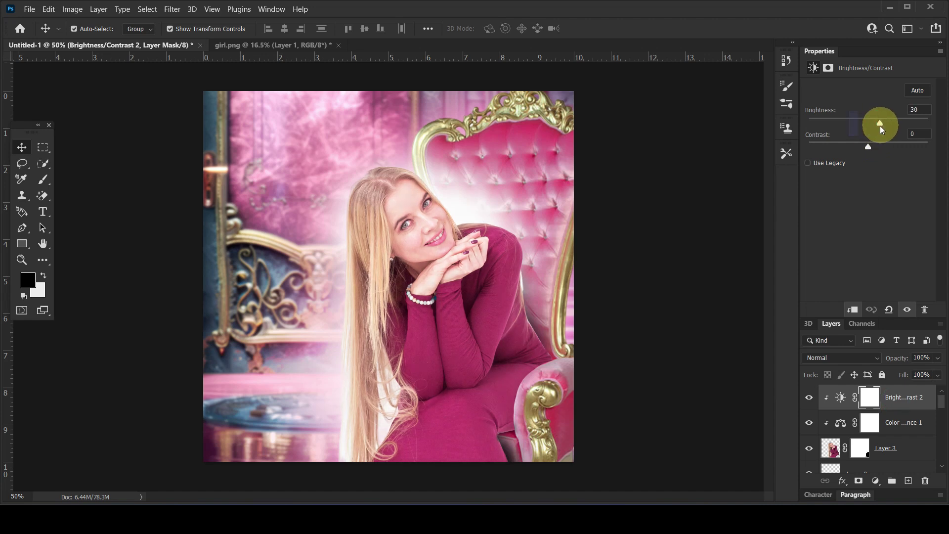
click(432, 307)
Step: Add a pink Solid Color fill layer above the clipped Brightness/Contrast adjustment
click(909, 400)
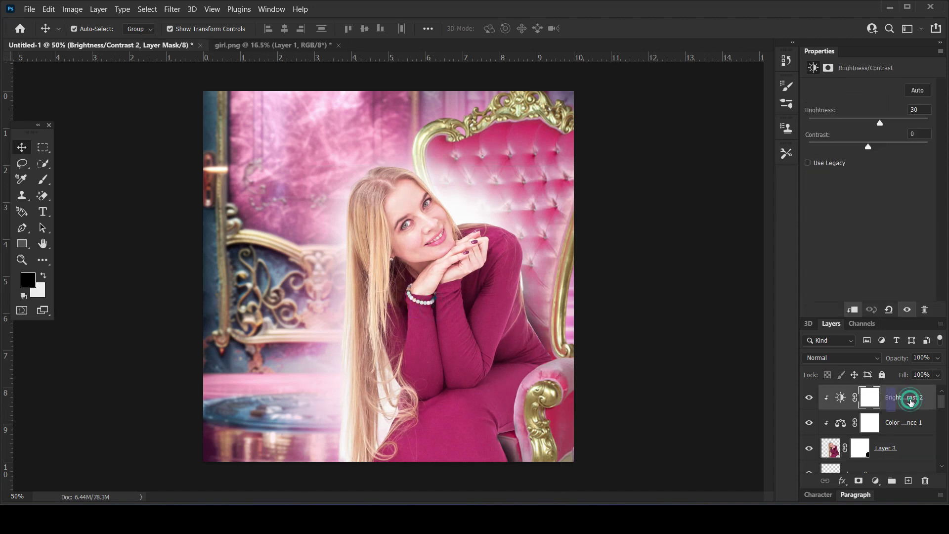
scroll(906, 395, up, 1)
click(875, 480)
click(876, 272)
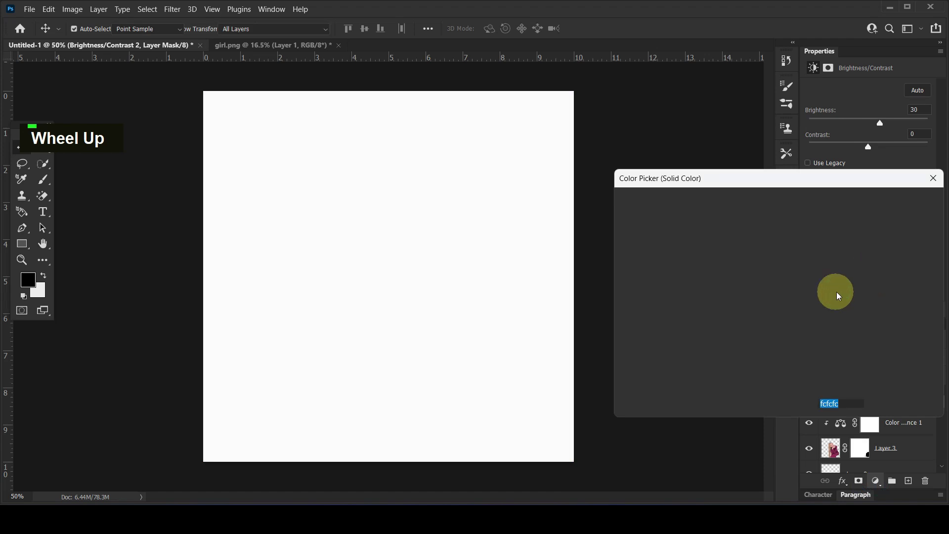
click(790, 226)
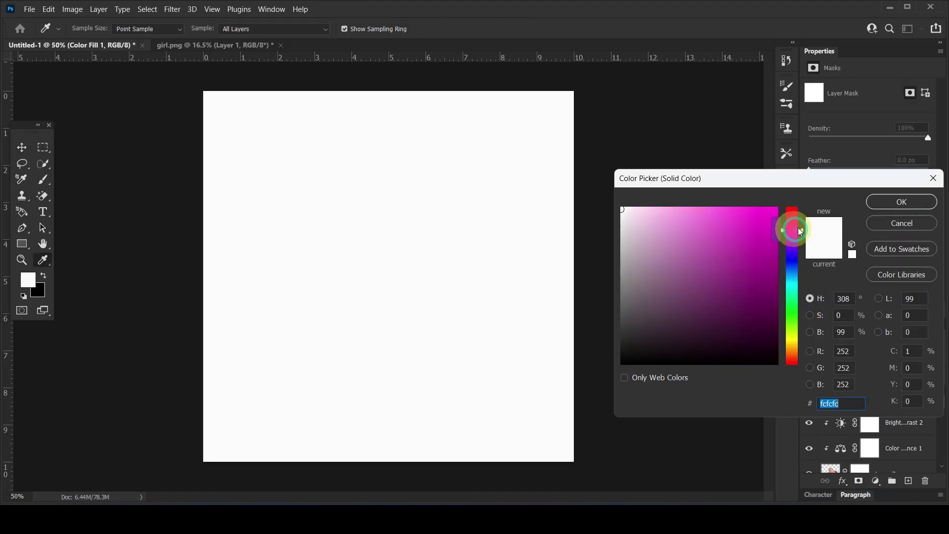
click(793, 222)
drag(737, 215, 696, 199)
click(879, 204)
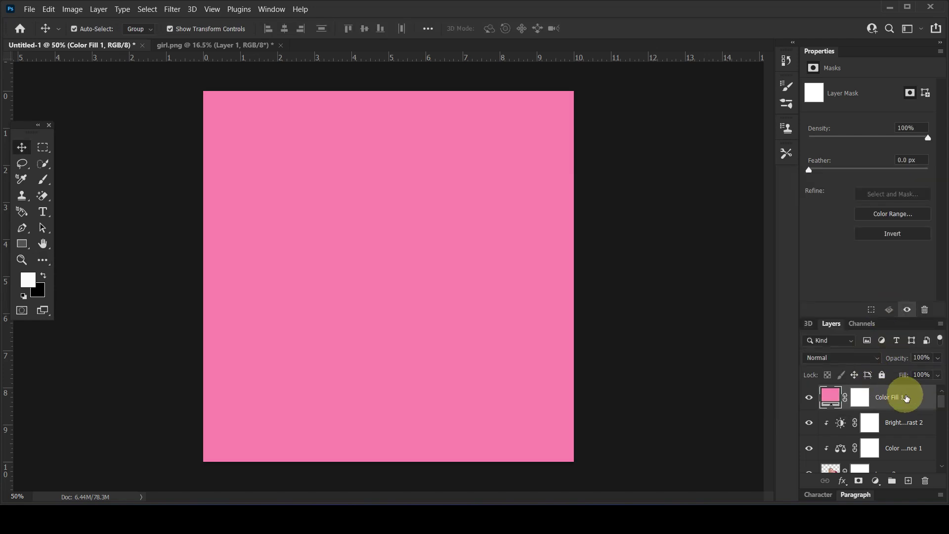
Step: Clip the pink fill to the woman's layer in Screen blend mode and invert its mask to black
right_click(920, 398)
click(790, 225)
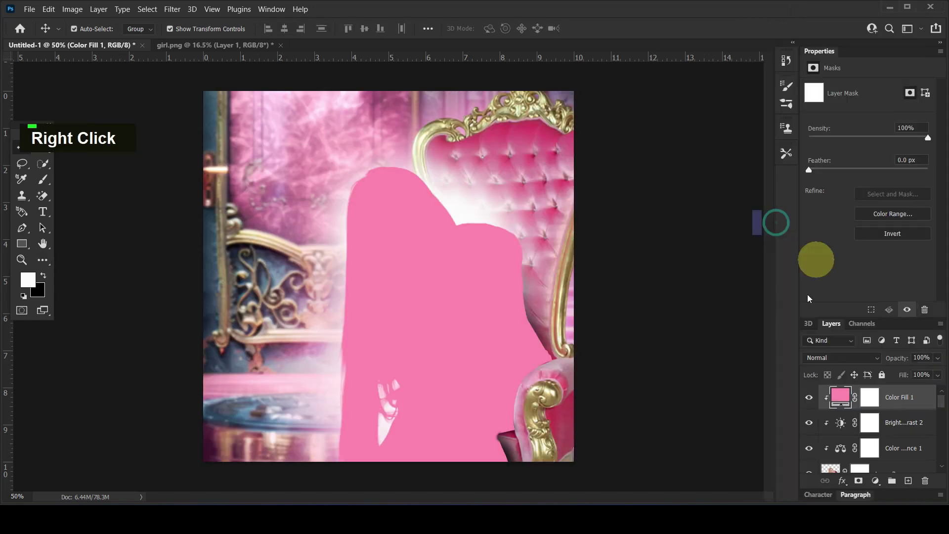
click(839, 358)
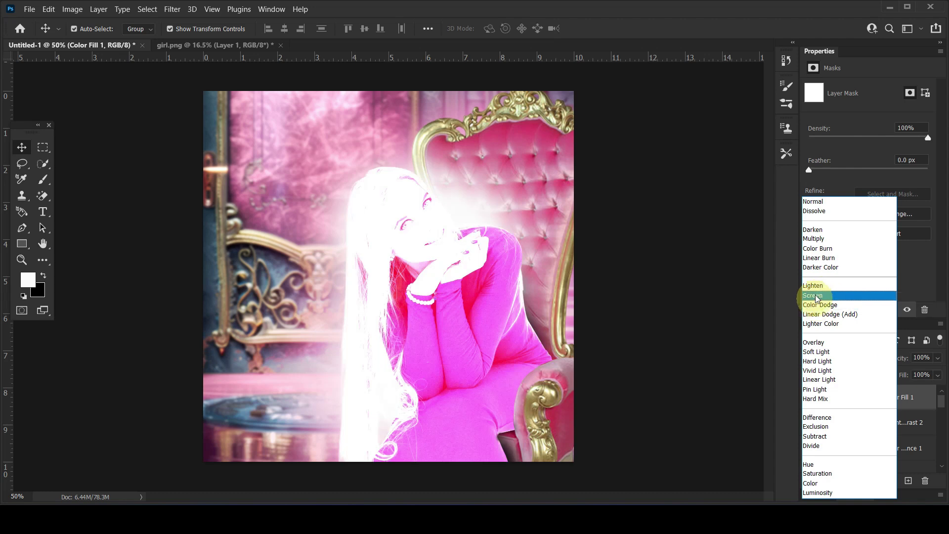
click(813, 296)
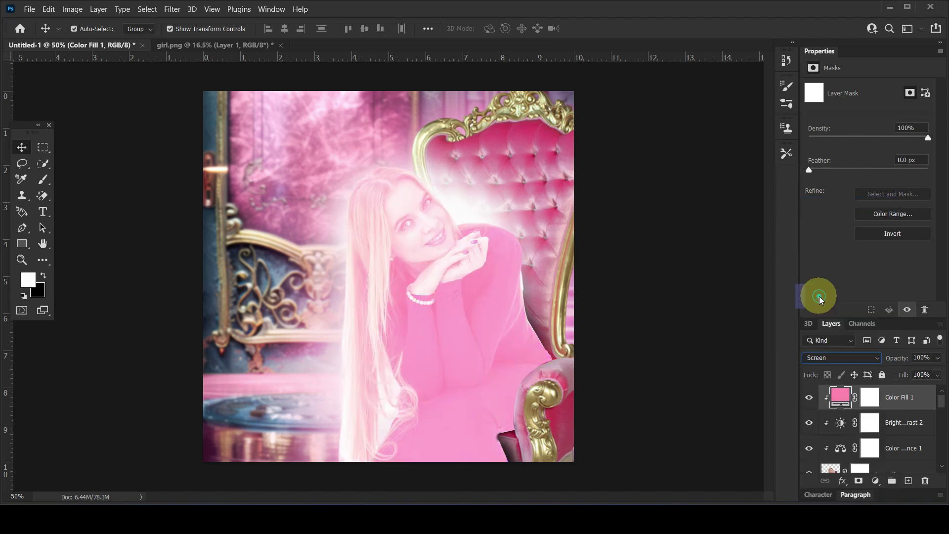
click(871, 395)
key(ctrl+i)
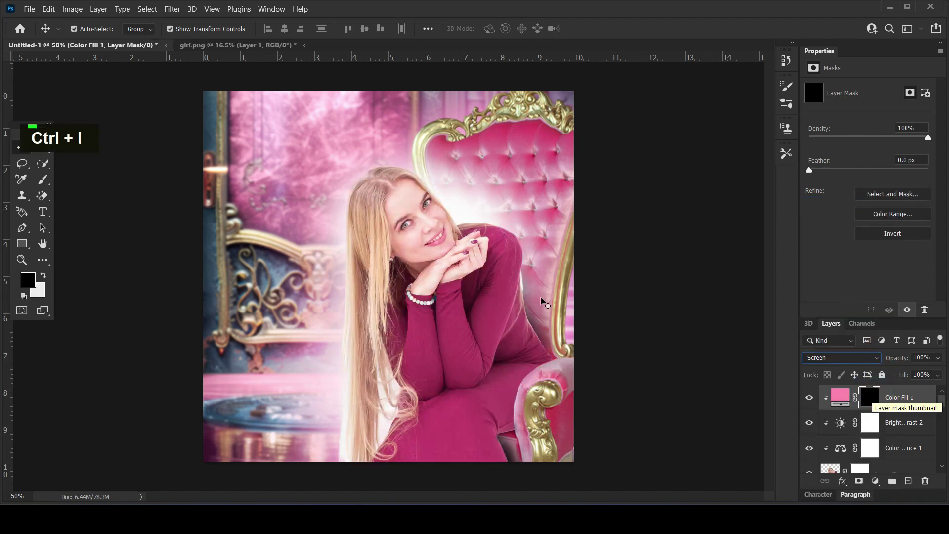
Step: Paint white on the Color Fill 1 mask around the woman's hair and shoulder edges with a soft 400 px brush at 84% opacity
click(47, 187)
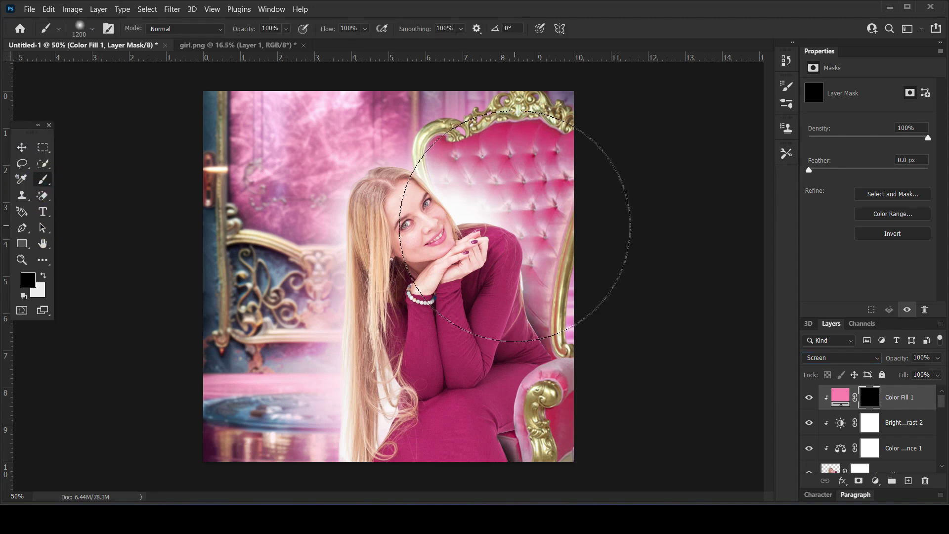
key(bracketleft)
key(bracketleft)
key(bracketleft)
key(bracketleft)
key(bracketleft)
key(bracketleft)
click(43, 275)
key(bracketleft)
key(bracketleft)
drag(241, 32, 237, 31)
click(463, 191)
click(503, 198)
click(533, 216)
click(563, 310)
click(426, 155)
click(321, 230)
click(316, 216)
click(324, 177)
click(315, 239)
click(321, 297)
click(474, 209)
click(550, 267)
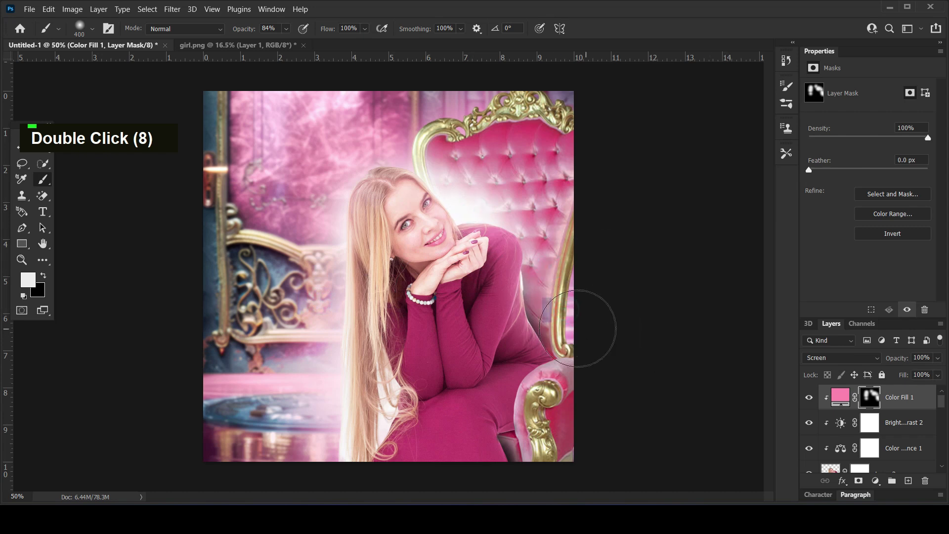
click(571, 332)
Step: Try painting the pink light down the woman's forearm on the mask, using a 100 px brush at 52% opacity
key(bracketleft)
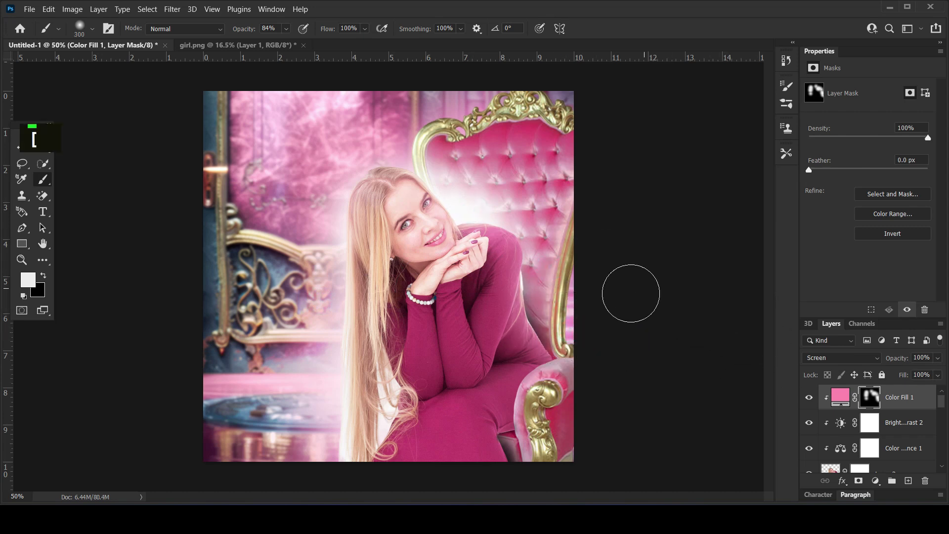
mouse_move(446, 285)
mouse_down()
mouse_move(467, 379)
mouse_move(463, 362)
mouse_up()
key(ctrl+z)
click(551, 242)
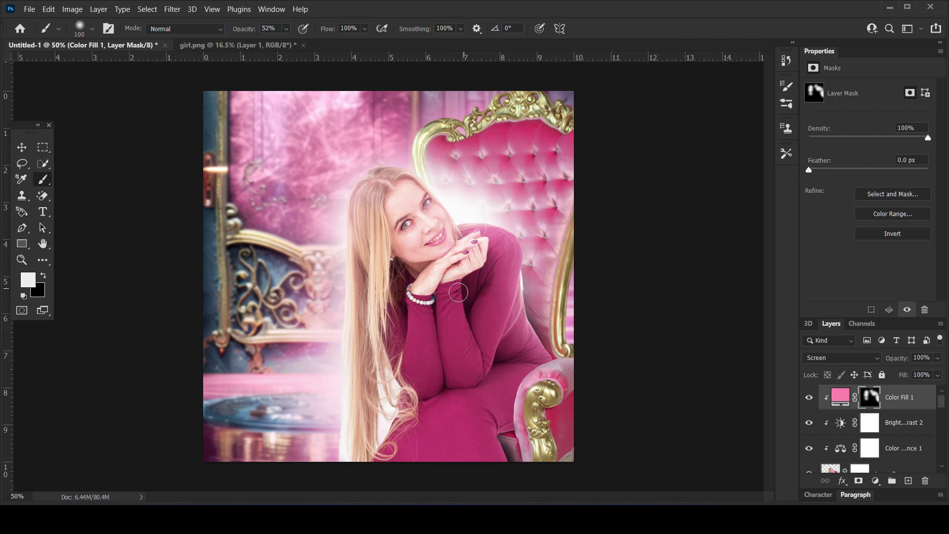
mouse_move(457, 278)
mouse_down()
mouse_move(457, 343)
mouse_move(472, 377)
mouse_up()
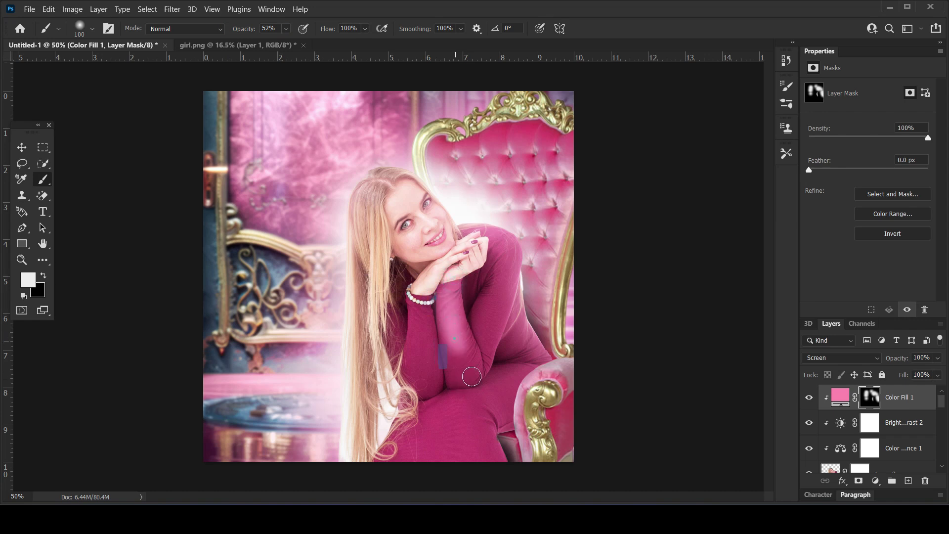
key(ctrl+z)
key(ctrl+z)
key(ctrl+z)
key(ctrl+z)
key(ctrl+z)
Step: Try painting softer pink highlights on both sleeves with a 90 px brush at 52% opacity and 46% flow
drag(328, 29, 300, 34)
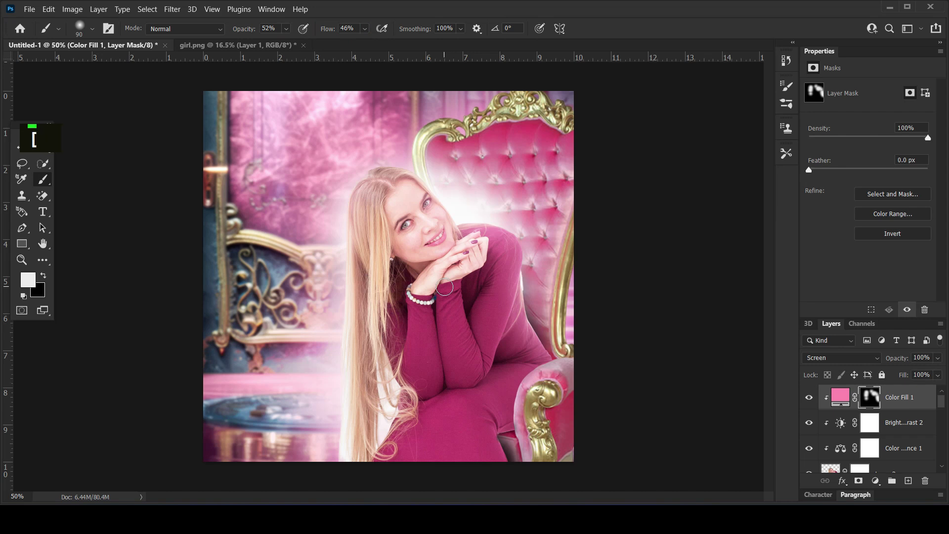
drag(444, 286, 454, 381)
key(ctrl+z)
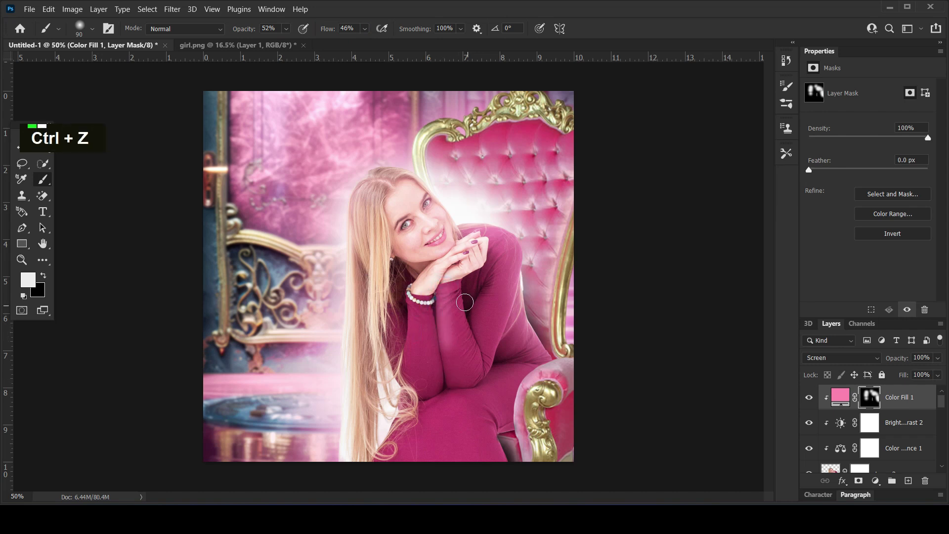
drag(452, 324, 463, 381)
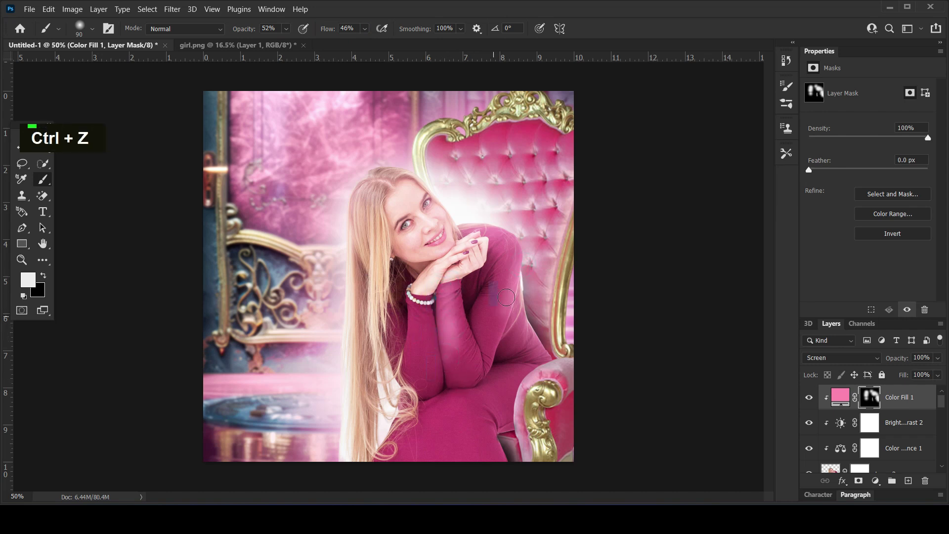
drag(506, 297, 505, 319)
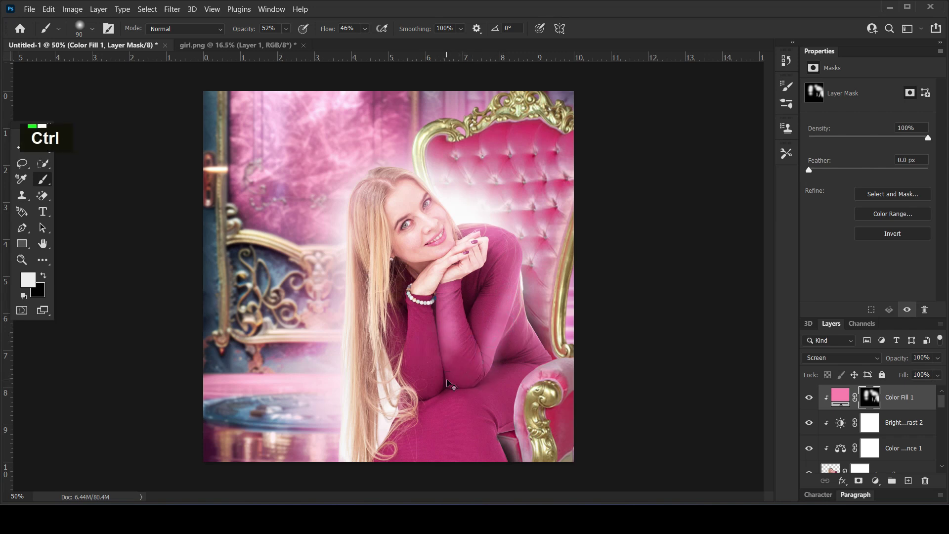
key(ctrl+z)
key(ctrl+z)
key(ctrl+z)
key(ctrl+z)
key(ctrl+z)
key(ctrl+z)
key(ctrl+z)
key(ctrl+z)
key(ctrl+z)
key(ctrl+z)
Step: Paint pink light on the mask over the long hair and nearby sleeve, and tone it down with black
drag(399, 318, 383, 368)
drag(411, 307, 390, 379)
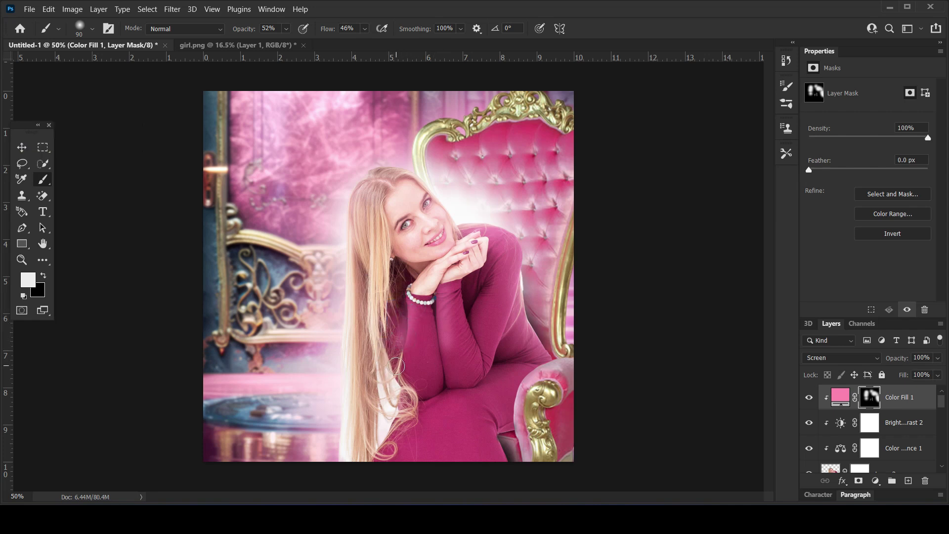
key(x)
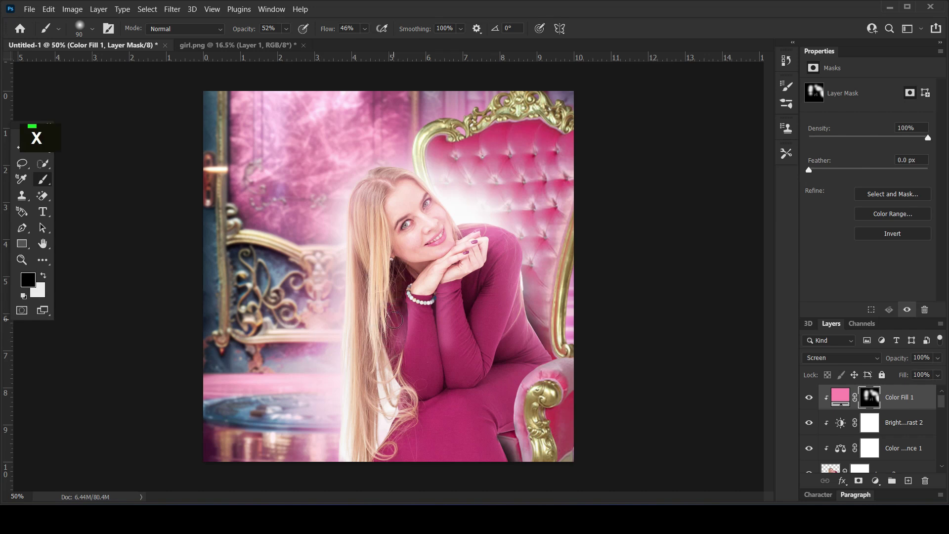
double_click(399, 319)
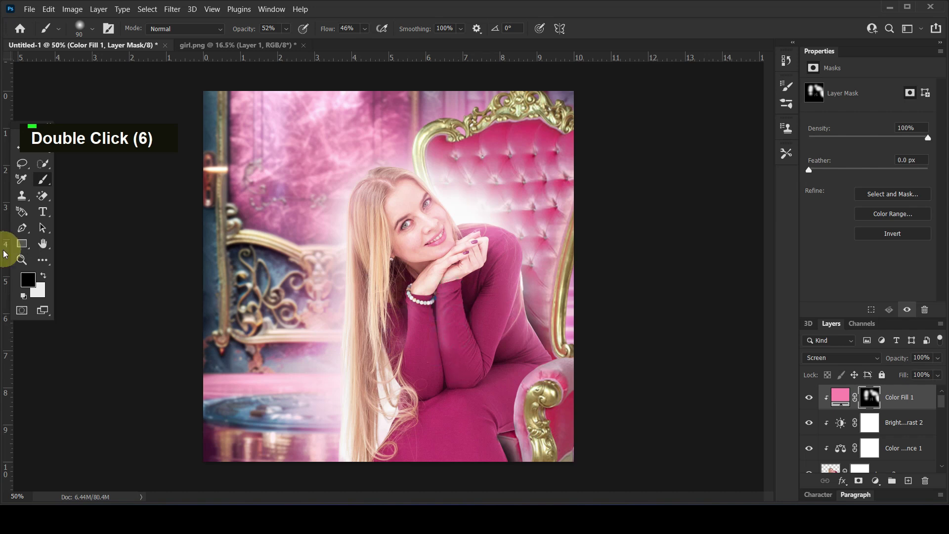
click(19, 144)
click(96, 222)
key(x)
key(x)
key(x)
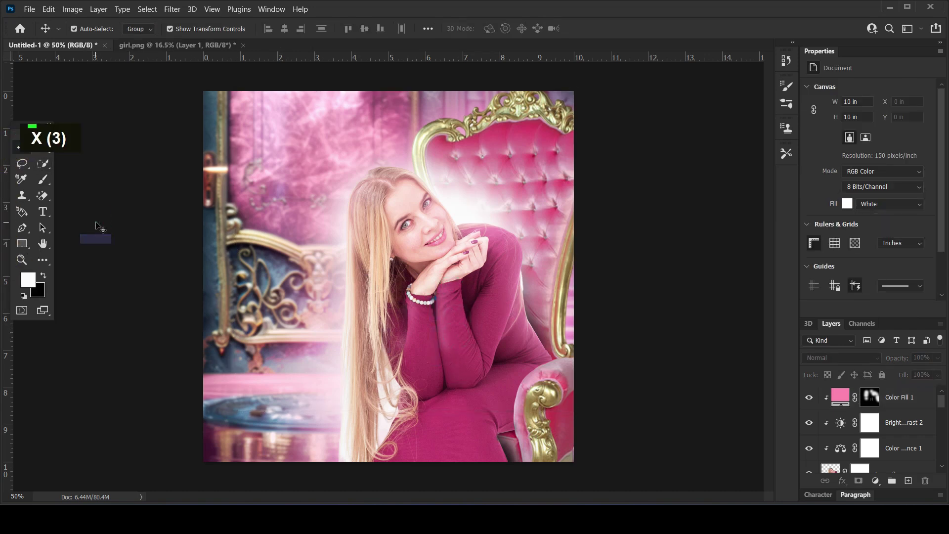
alt+scroll(148, 247, down, 3)
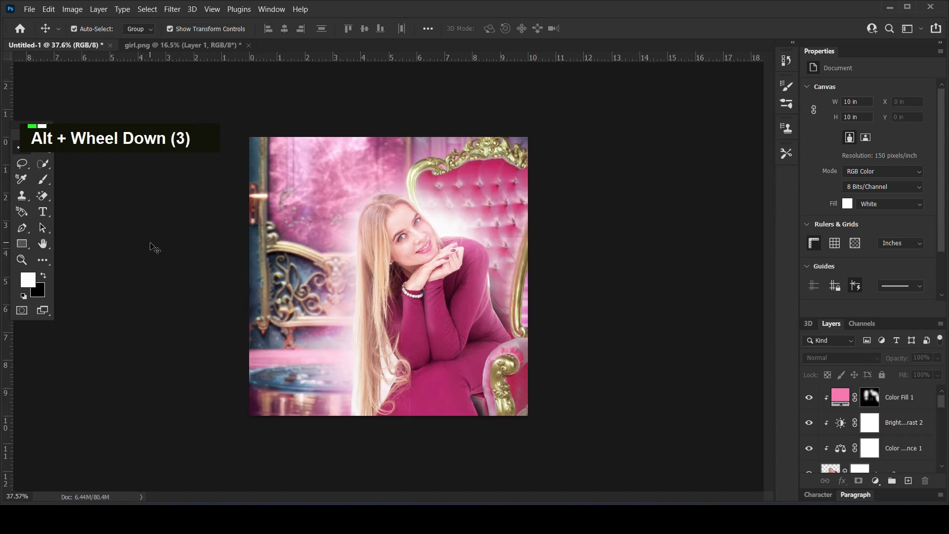
alt+scroll(155, 247, up, 2)
key(alt)
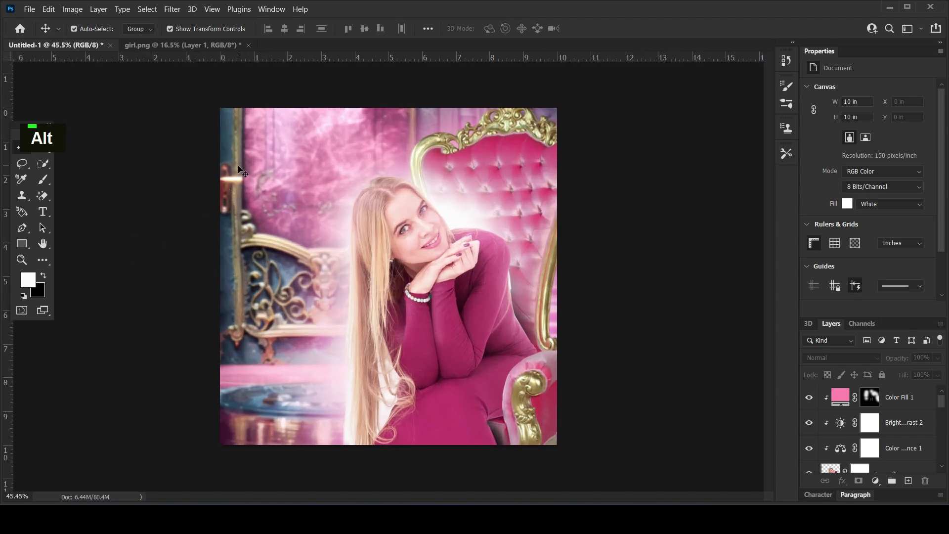
Step: Set the Gaussian Blur smart filter radius of the background layer to 6.4 pixels
click(239, 169)
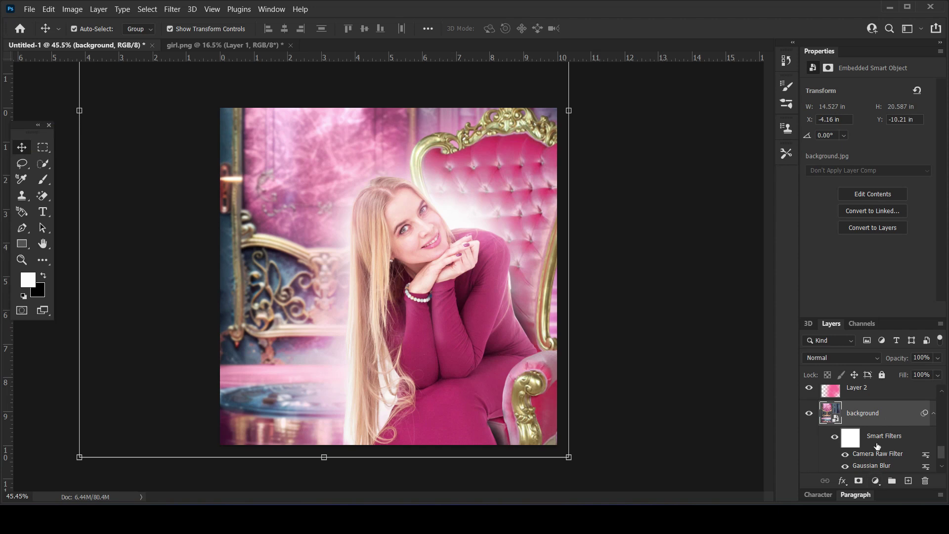
double_click(877, 466)
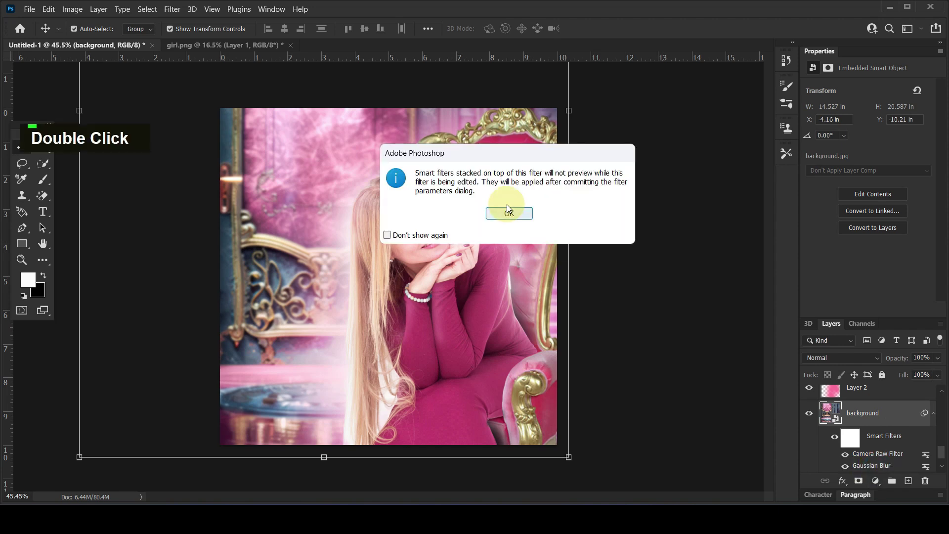
click(513, 217)
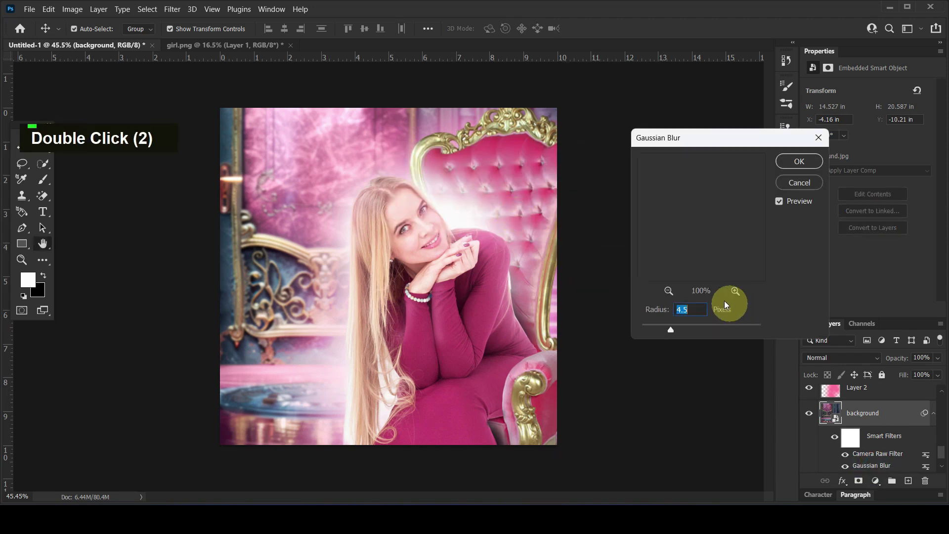
drag(688, 326, 678, 332)
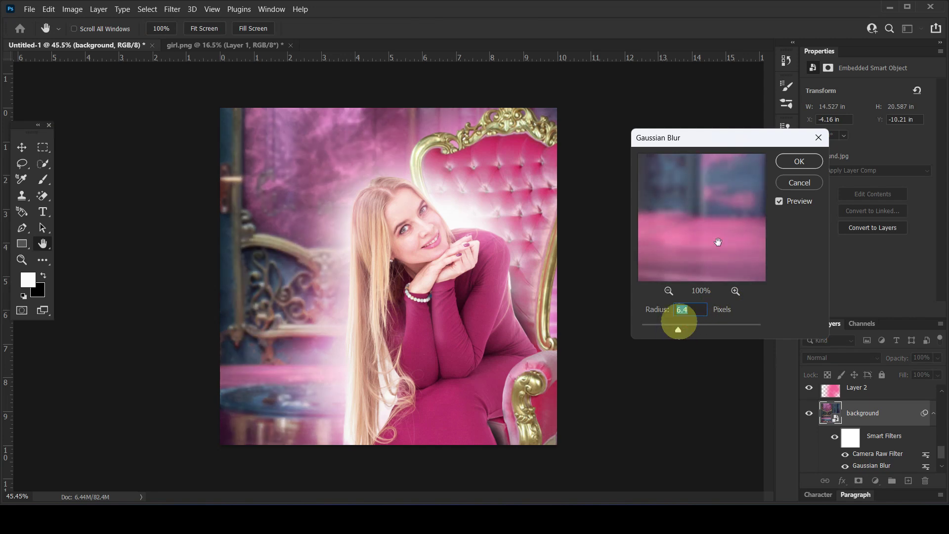
click(789, 163)
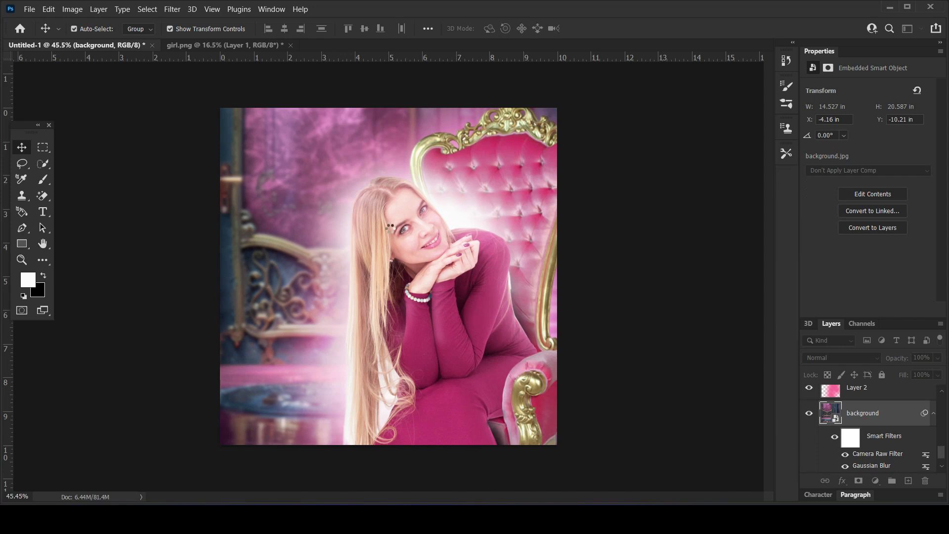
Step: Split the This Layer white slider in Layer 3's Blend If options to 249 / 255
click(420, 323)
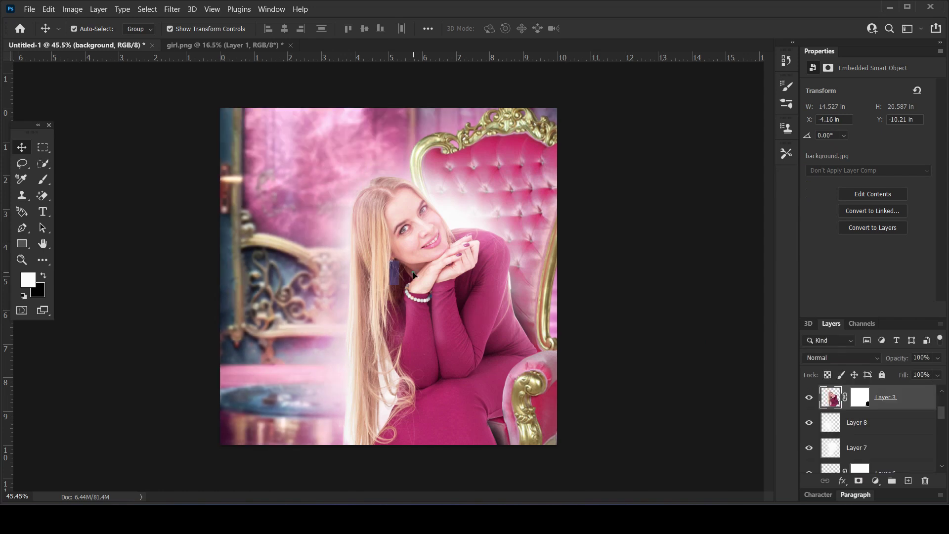
double_click(911, 407)
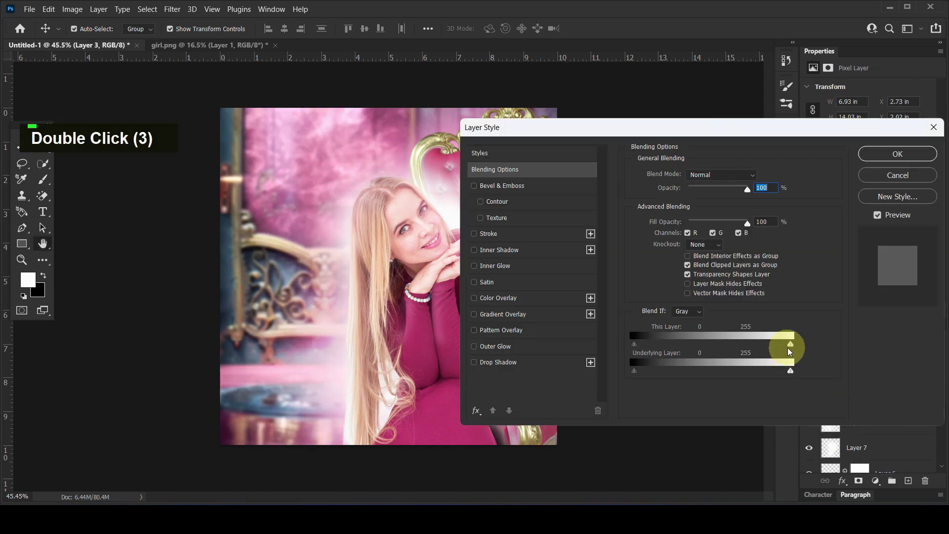
mouse_move(790, 345)
mouse_down()
mouse_move(740, 356)
mouse_move(787, 343)
mouse_move(791, 375)
mouse_move(787, 347)
mouse_up()
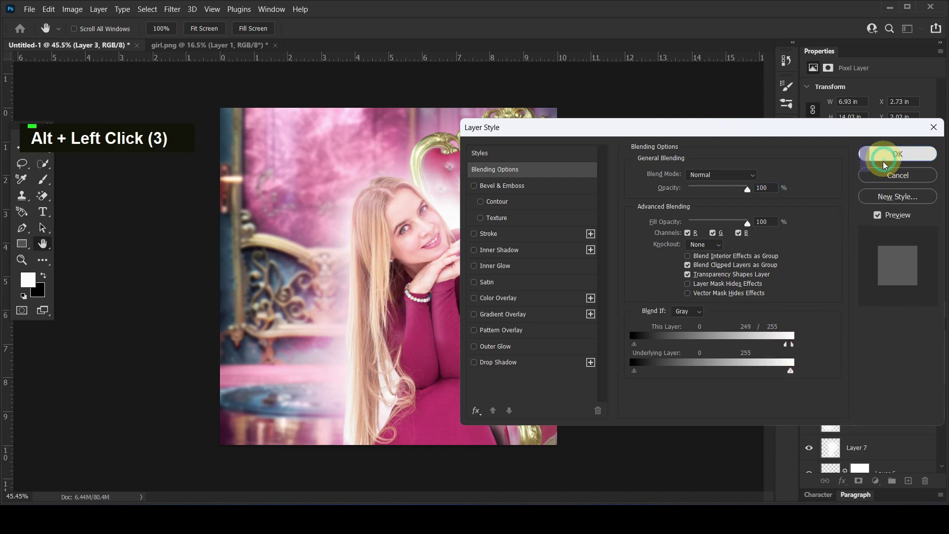
key(Return)
click(655, 320)
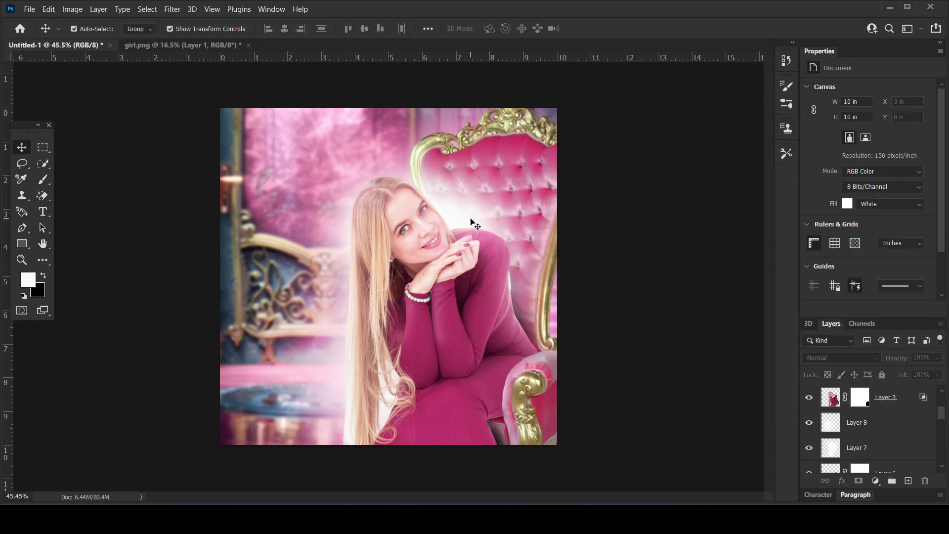
Step: Preview other blend modes for the white glow on Layer 7, keep Normal and lower its opacity to 81%
click(836, 436)
click(851, 360)
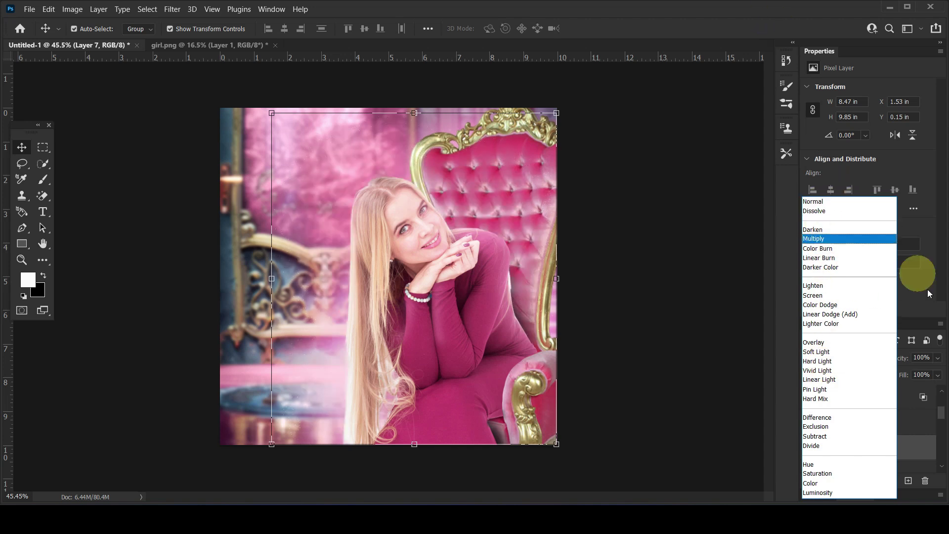
click(929, 308)
drag(898, 359, 890, 363)
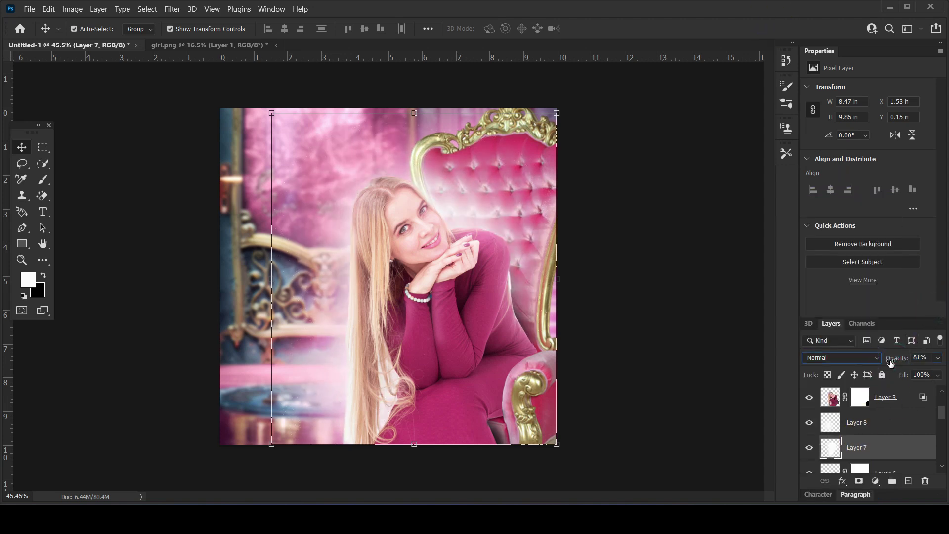
click(649, 292)
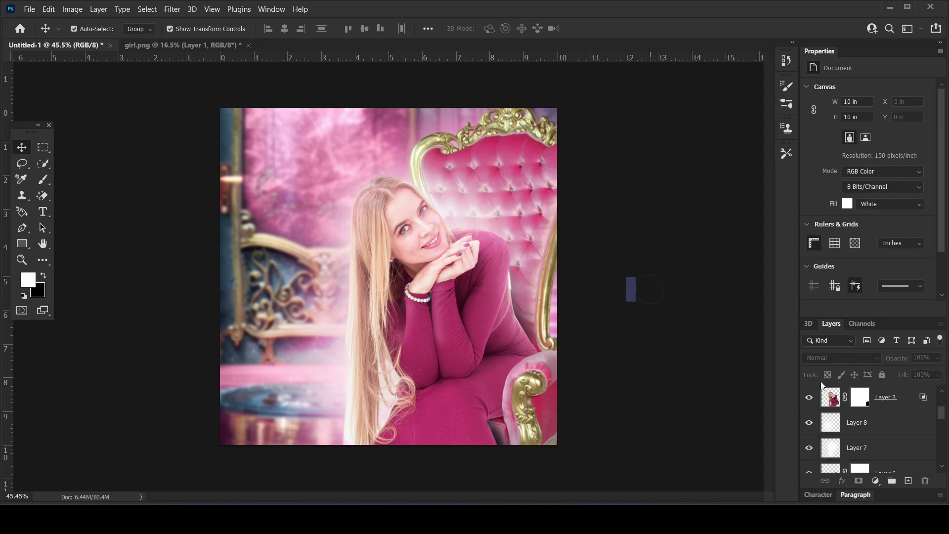
Step: Add a new layer above Color Fill 1 and set the background colour to pink #ff7aa7, sampled from the throne
scroll(890, 406, up, 3)
click(904, 400)
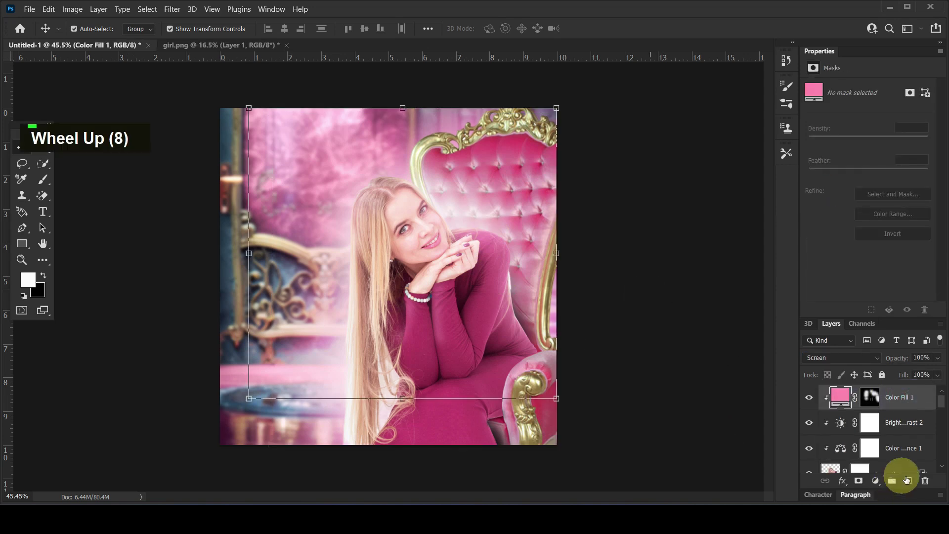
click(908, 481)
click(40, 293)
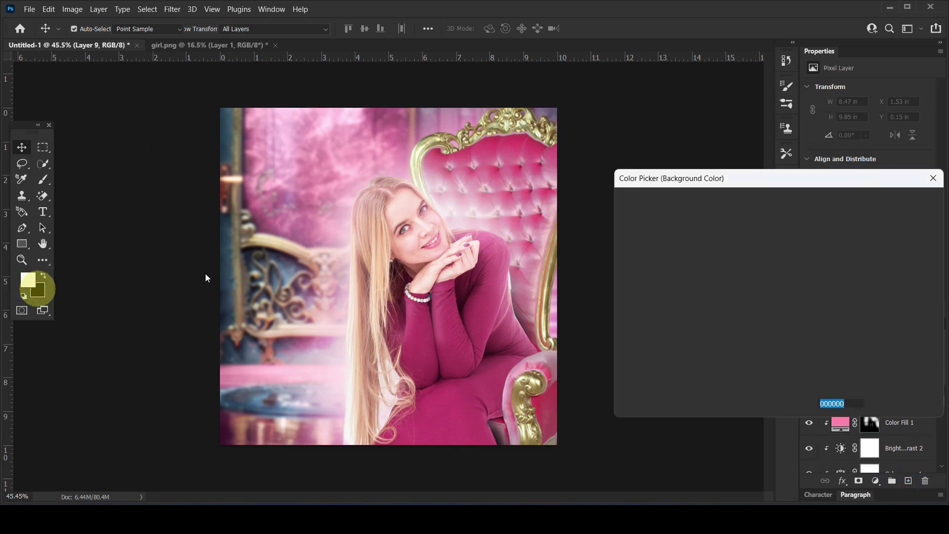
click(498, 193)
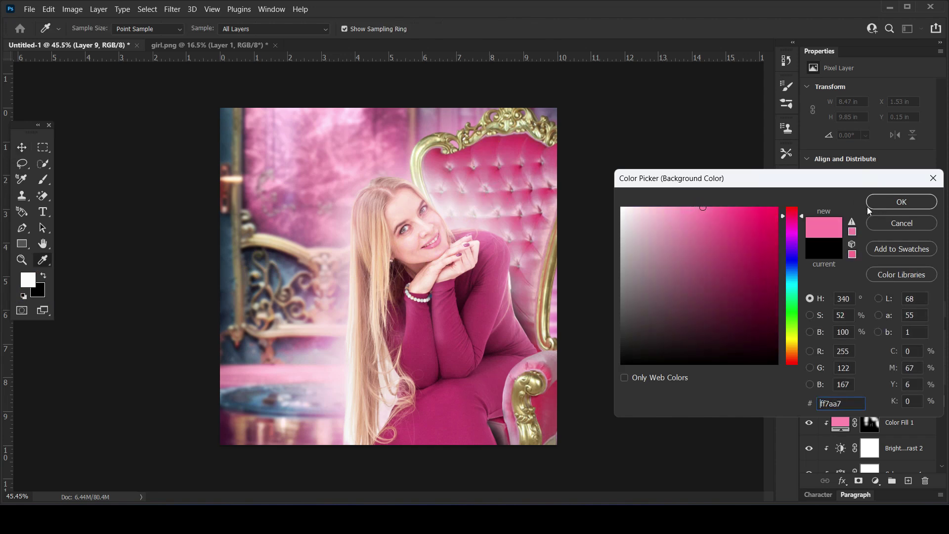
click(886, 204)
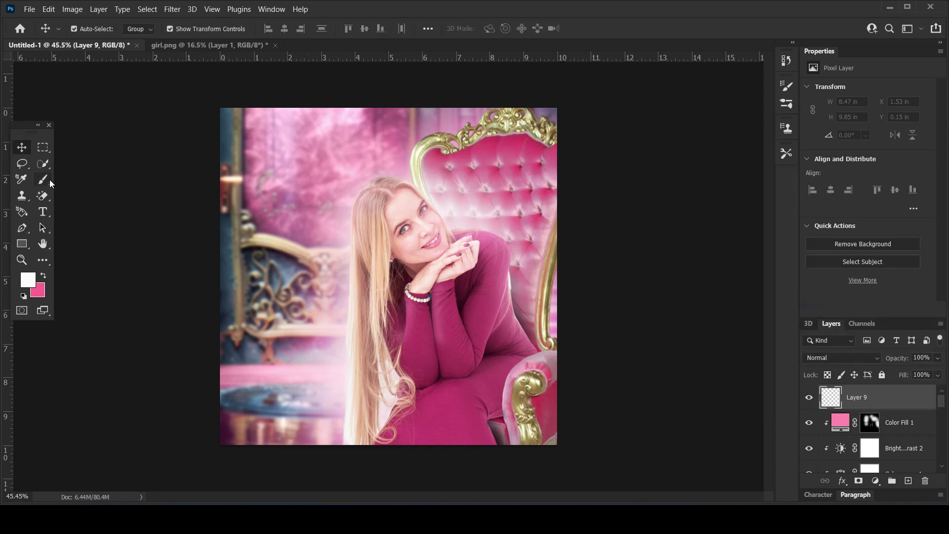
Step: Set up a 400 px soft brush in the sampled pink with opacity and flow at 100%, undoing the test dab on the hair
click(44, 180)
key(bracketright)
key(bracketright)
key(bracketright)
key(bracketright)
key(bracketright)
key(bracketright)
key(bracketright)
key(bracketright)
click(43, 275)
click(364, 302)
key(ctrl+z)
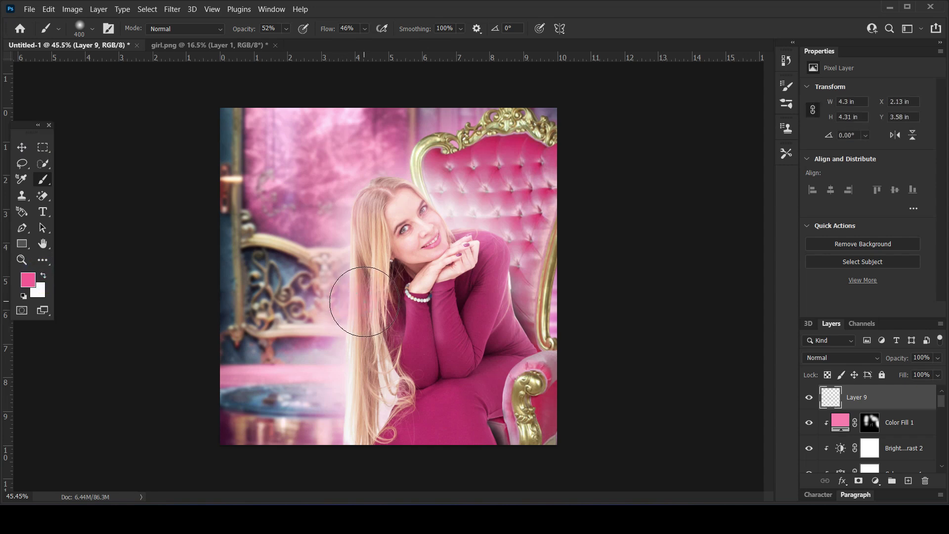
drag(329, 29, 346, 30)
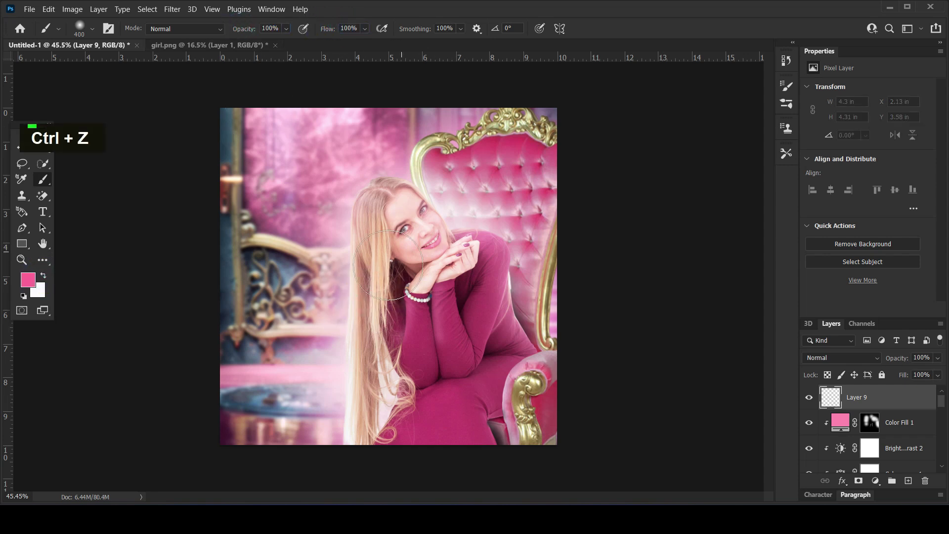
Step: Paint a pink glow spot over the hair on Layer 9 and add a smaller 125 px white dab at its centre
click(379, 284)
key(x)
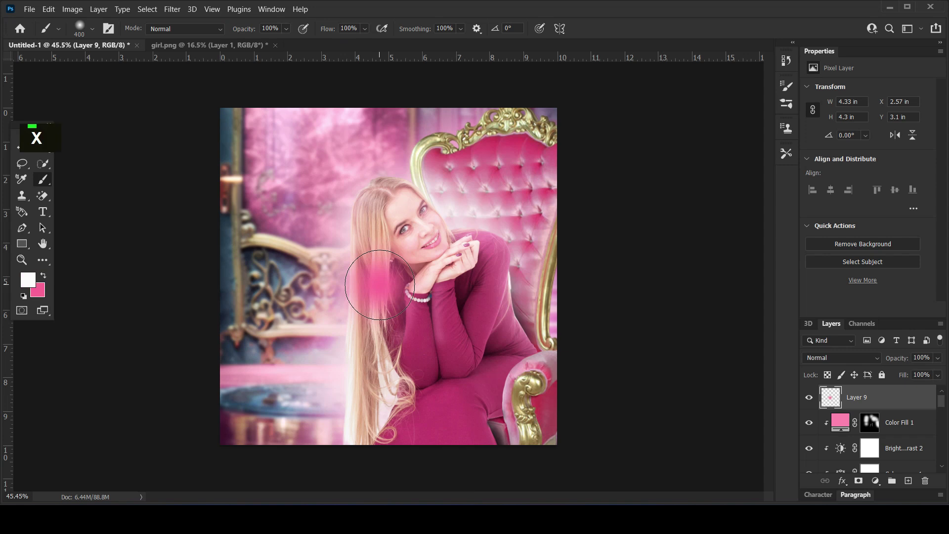
key(bracketleft)
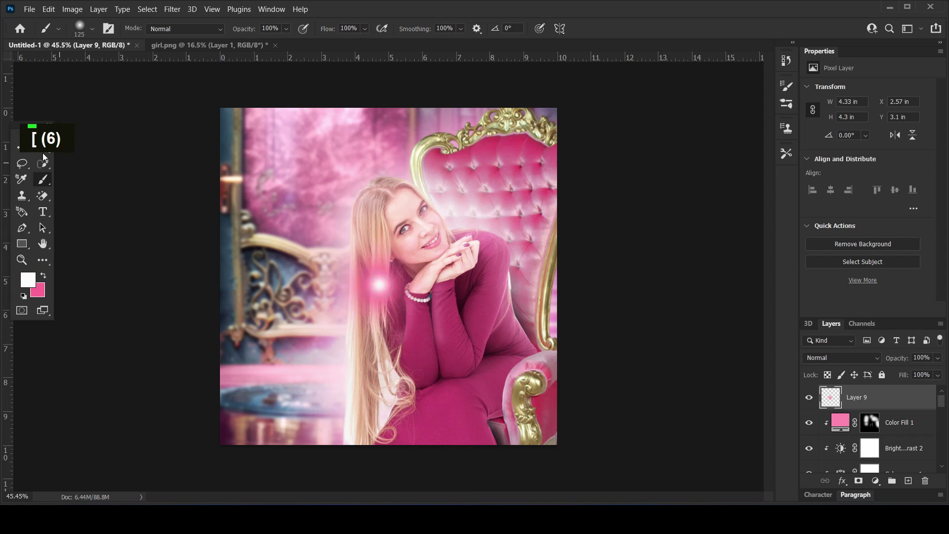
Step: Change Layer 9's blend mode to Screen, then move the glow spot between the chin and the throne and enlarge it
click(22, 148)
click(813, 358)
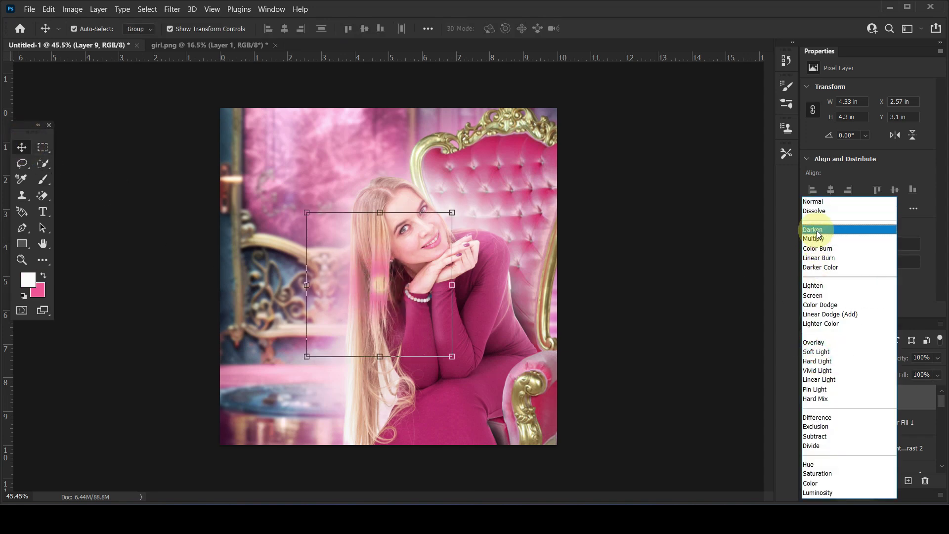
click(813, 295)
drag(386, 289, 457, 233)
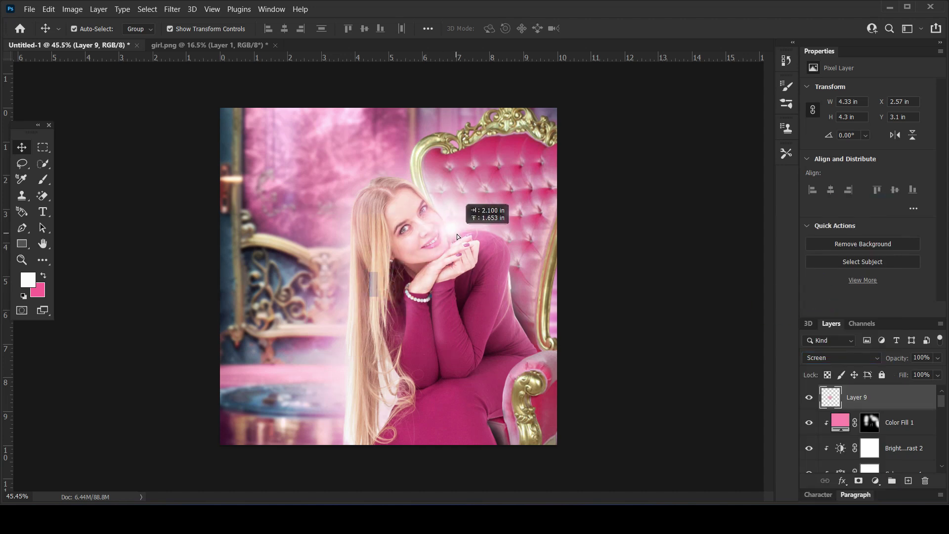
key(alt)
drag(532, 157, 573, 143)
key(Return)
Step: Reposition the glow on the outer edge of the hair beside the face and scale it to about 3.9 in wide
drag(464, 235, 381, 388)
key(alt)
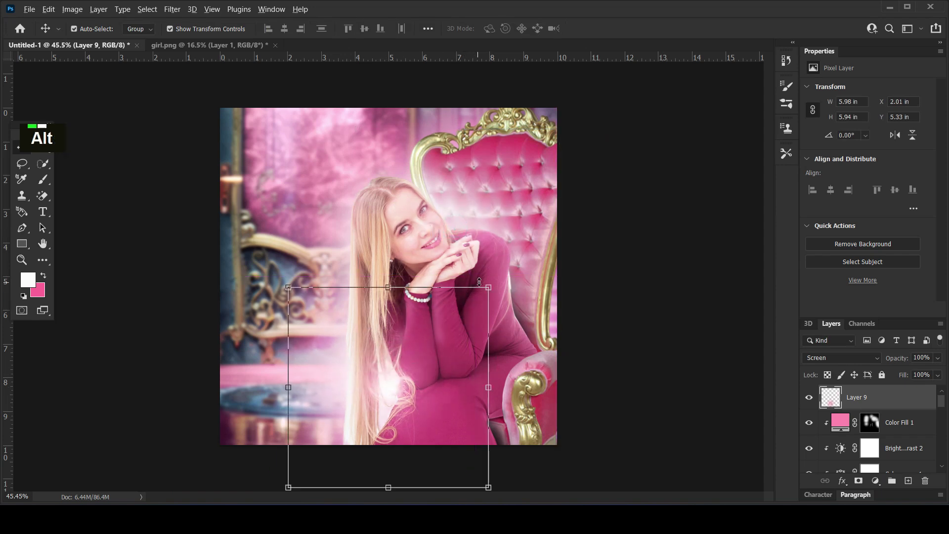
drag(488, 287, 501, 276)
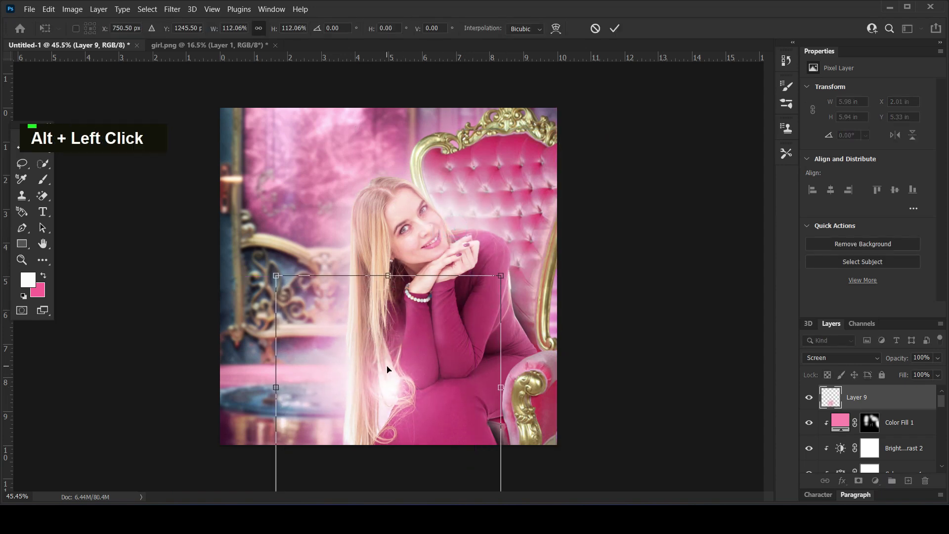
drag(379, 380, 339, 195)
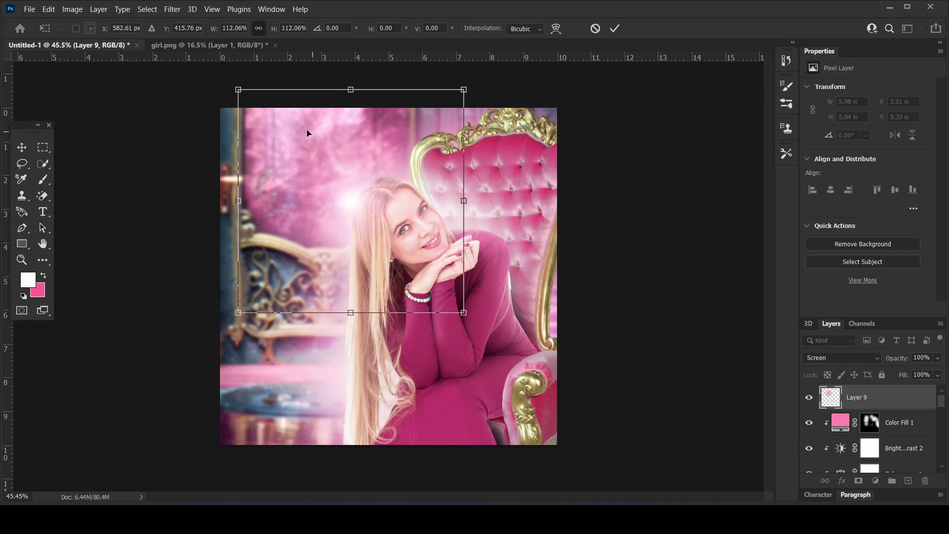
drag(238, 90, 285, 135)
drag(352, 198, 356, 251)
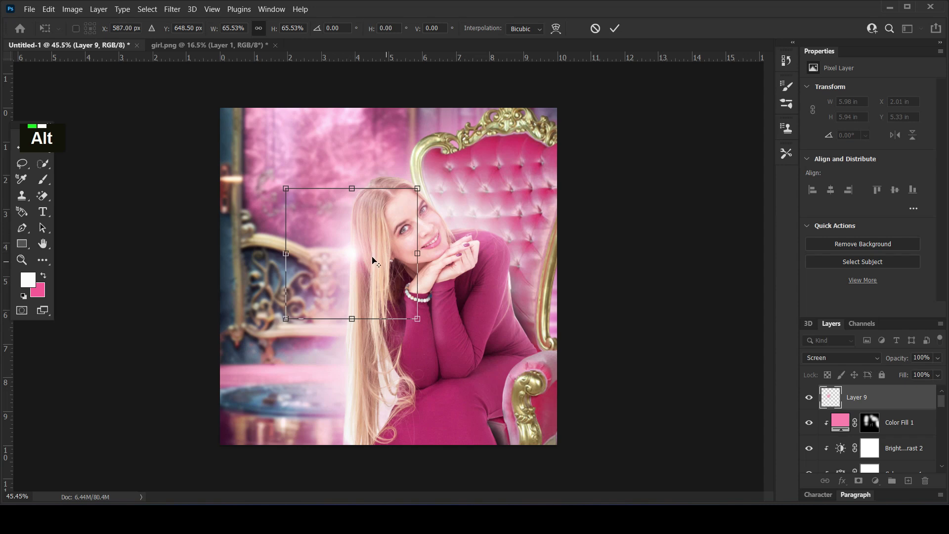
key(alt+space)
key(Return)
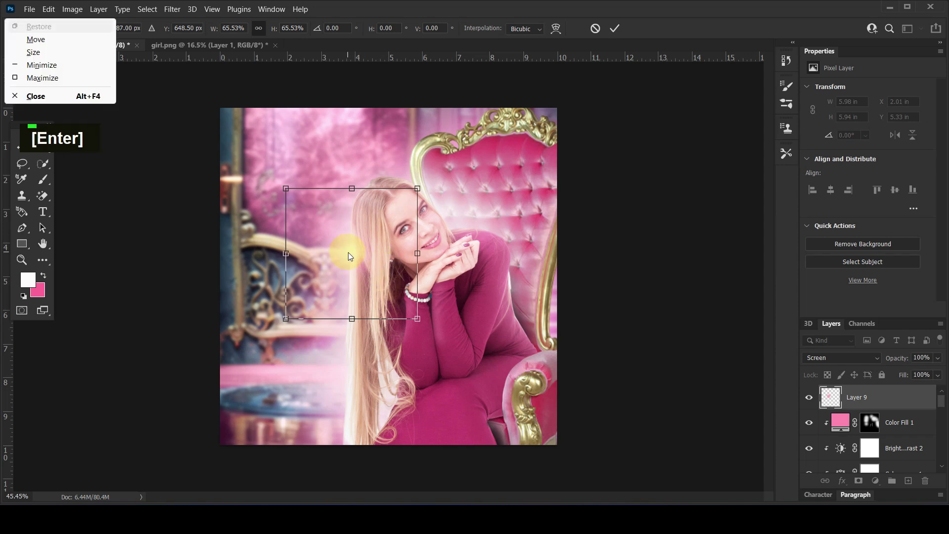
click(620, 280)
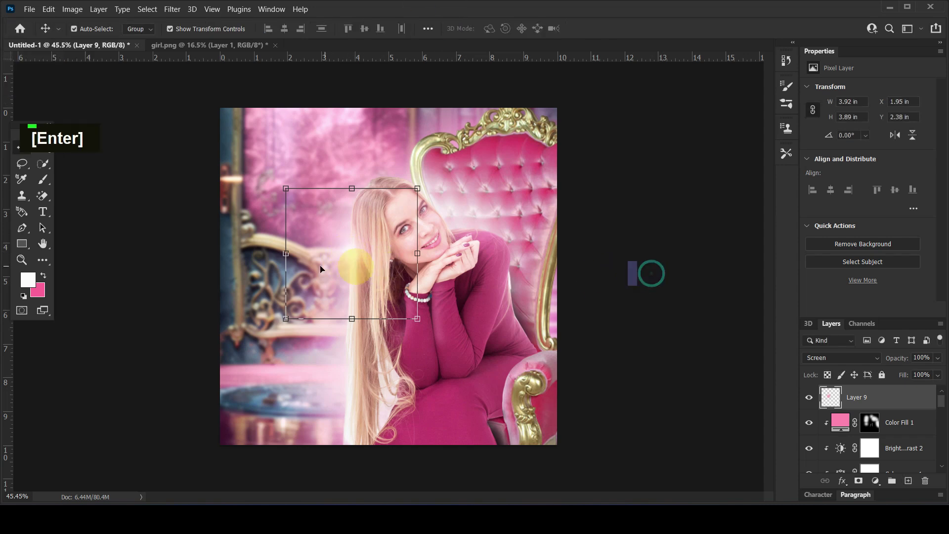
click(176, 285)
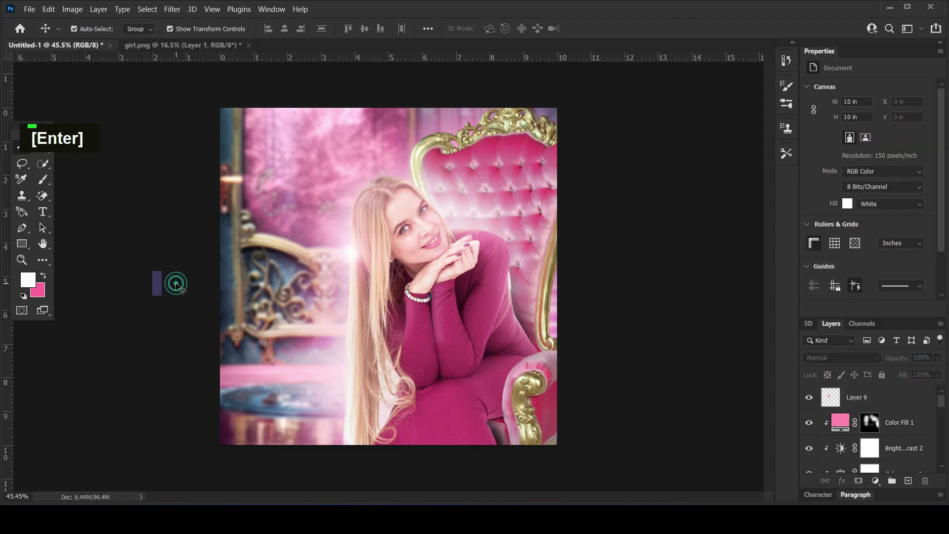
Step: Duplicate the glow onto the woman's back and squeeze it into a narrow vertical light streak
click(354, 257)
alt+drag(354, 255, 490, 303)
shift+drag(552, 300, 444, 300)
shift+drag(432, 366, 463, 371)
drag(434, 336, 471, 334)
key(Return)
Step: Scale the back streak to 119.40% and rotate it 32.44° to follow the edge of the woman's back
key(ctrl+t)
drag(501, 239, 545, 268)
drag(473, 333, 493, 330)
drag(530, 260, 583, 248)
key(Left)
key(Left)
key(Left)
key(Left)
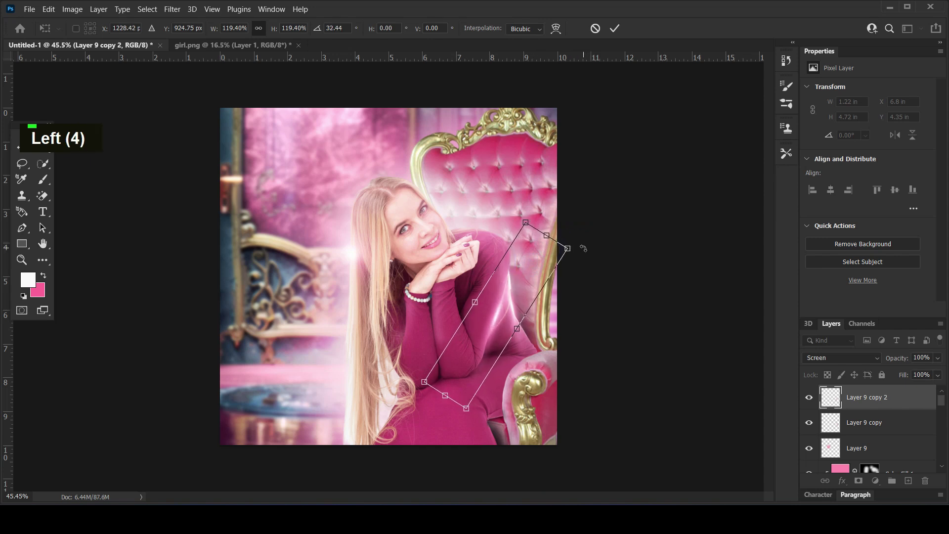
key(Return)
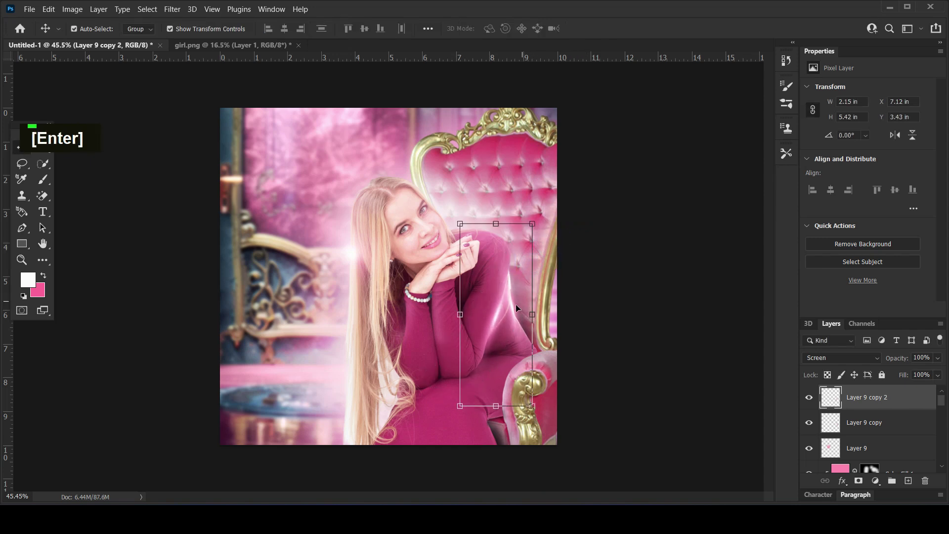
Step: Duplicate the light streak to the shoulder and rotate it to lie nearly horizontal along the shoulder's upper edge
alt+drag(493, 322, 523, 224)
drag(544, 162, 595, 295)
drag(502, 263, 498, 234)
drag(587, 228, 494, 234)
key(Return)
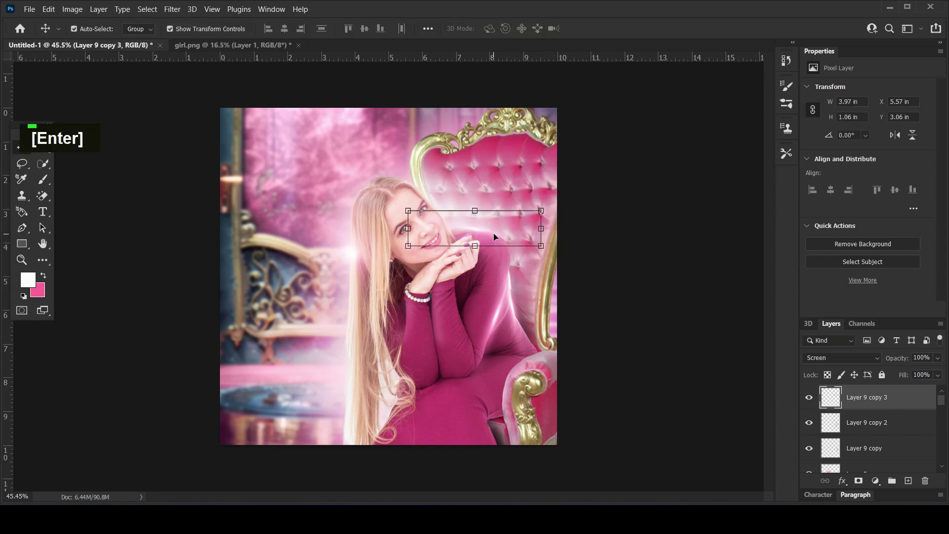
click(687, 324)
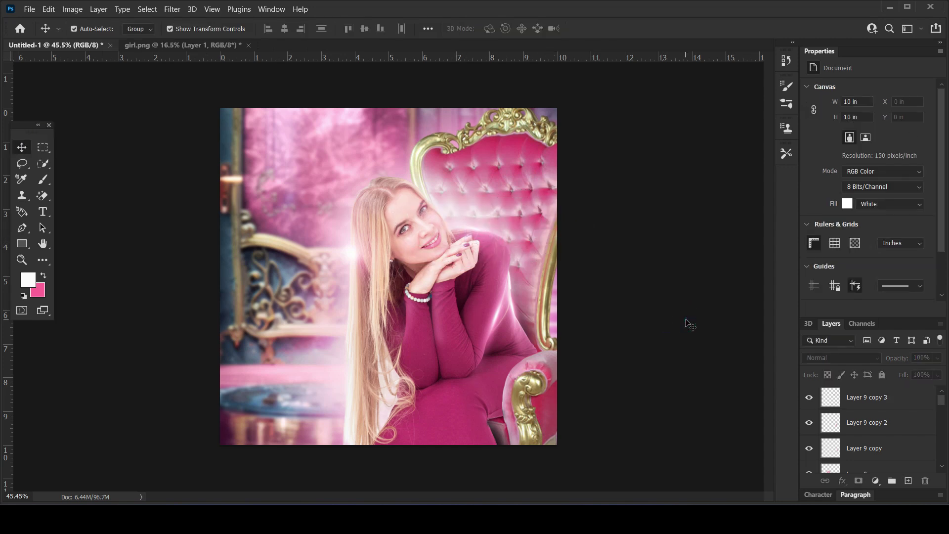
Step: Duplicate the back's light streak onto the outer edge of the long hair and rotate and position it along the strands
click(515, 296)
alt+drag(514, 296, 355, 322)
drag(384, 243, 406, 242)
drag(368, 251, 383, 186)
drag(362, 306, 374, 246)
key(Return)
click(602, 296)
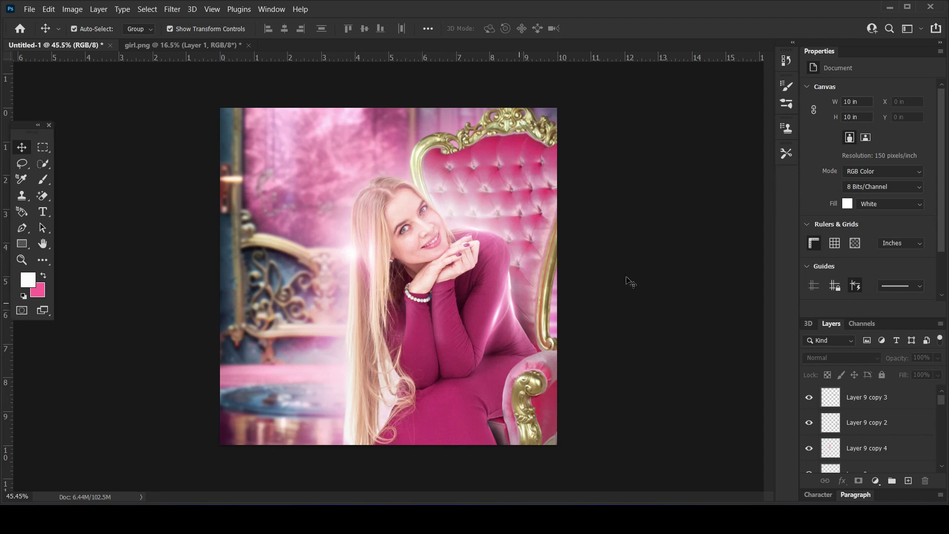
Step: Group Layer 9 and its copies and name the group "glow"
click(42, 211)
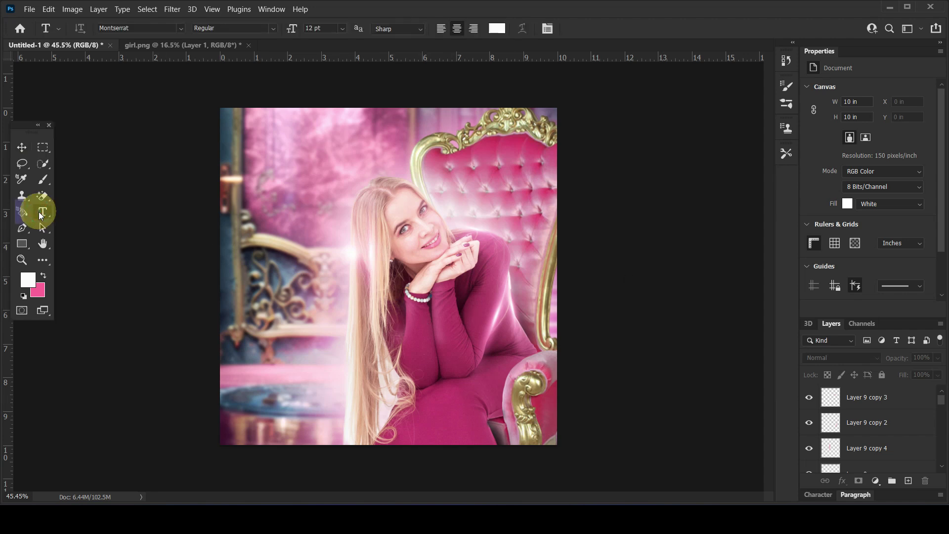
click(23, 147)
click(858, 397)
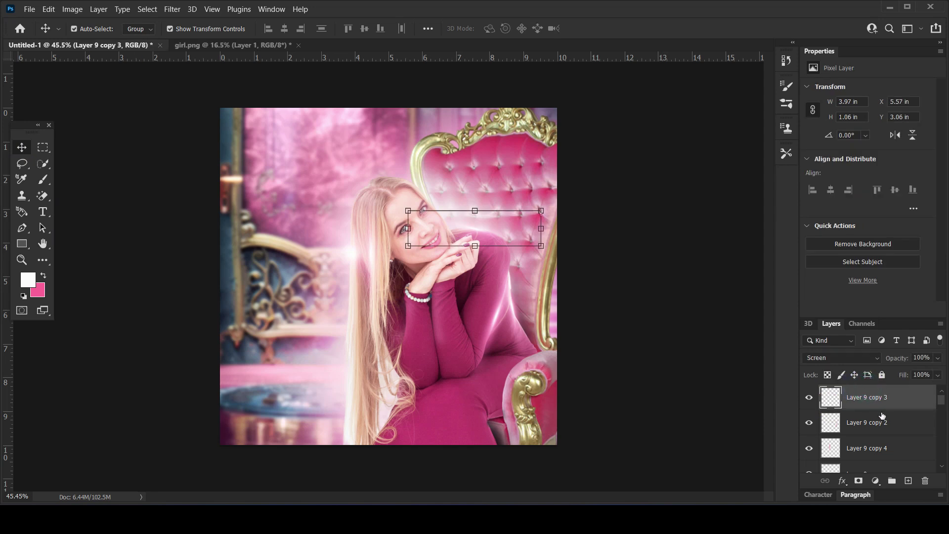
scroll(884, 423, down, 3)
shift+click(885, 426)
drag(883, 425, 892, 481)
double_click(863, 393)
text(glow)
key(Return)
Step: Group the woman's Layer 3 with its clipped adjustment layers up to Color Fill 1 and name the group "girl"
click(886, 413)
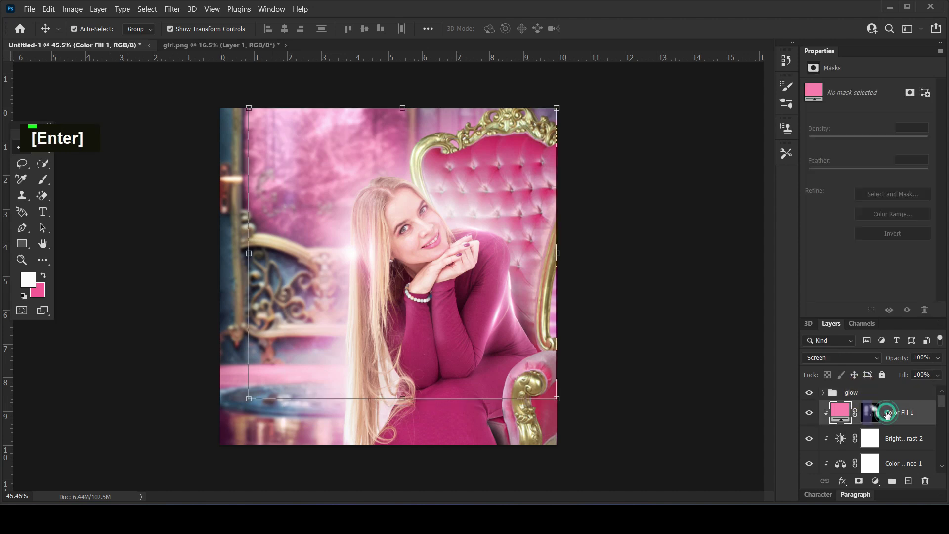
scroll(887, 415, down, 4)
shift+click(896, 431)
drag(895, 432, 908, 481)
key(ctrl)
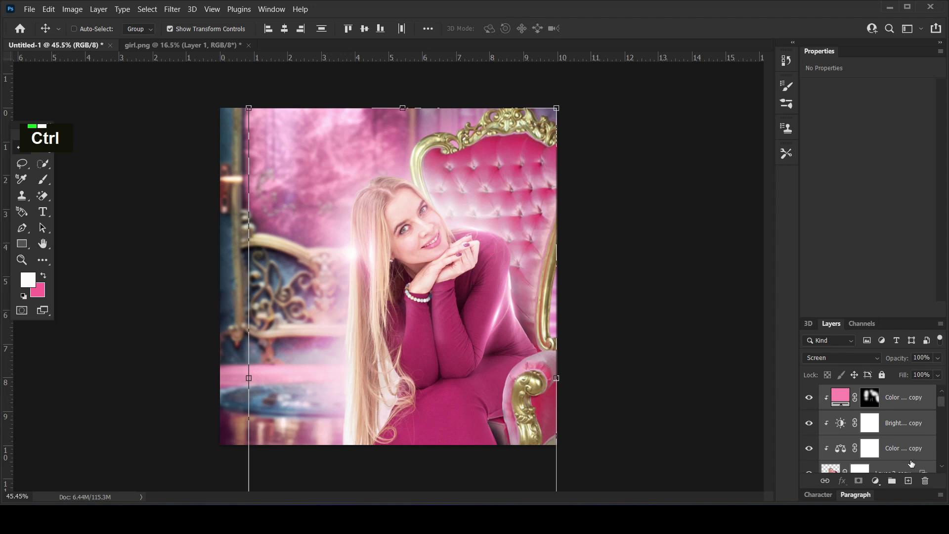
drag(894, 408, 893, 480)
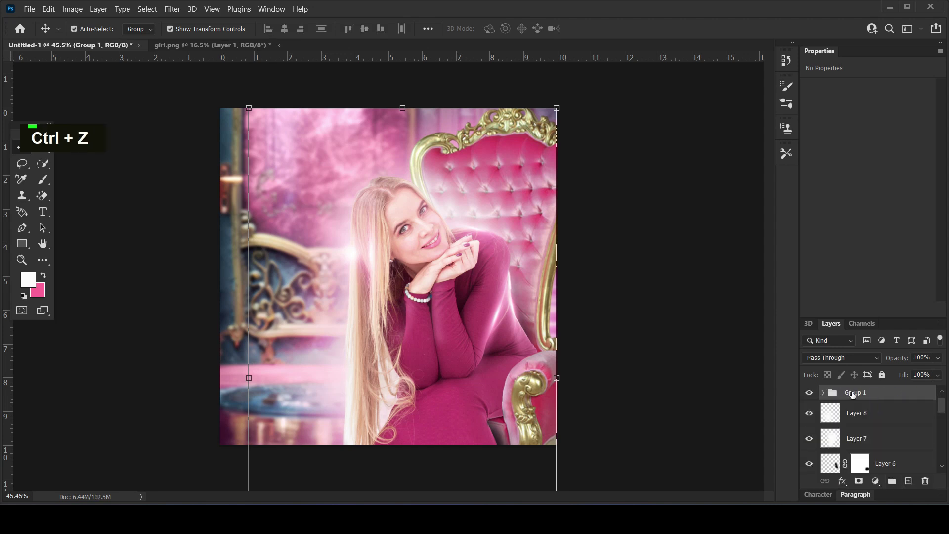
double_click(849, 392)
text(ao)
key(BackSpace)
key(BackSpace)
key(BackSpace)
text(girl)
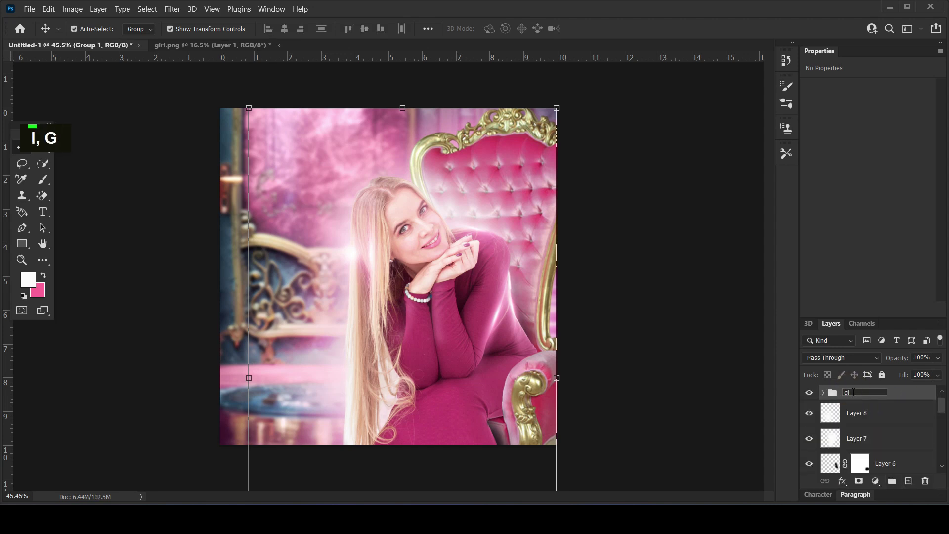
key(Return)
Step: Add white "Birthday" text over the background beside the woman, on a layer directly above the chair's Brightness/Contrast 1 adjustment
click(851, 417)
scroll(852, 418, down, 9)
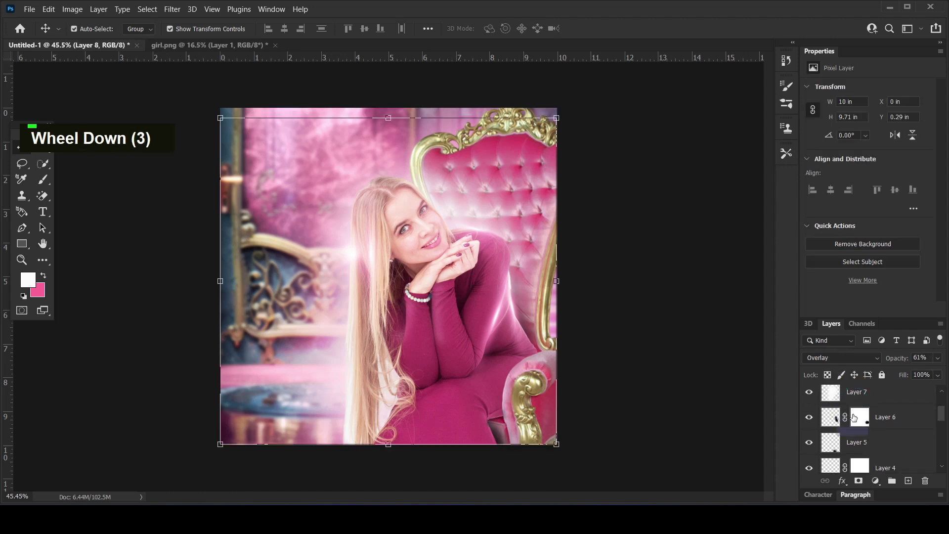
click(685, 356)
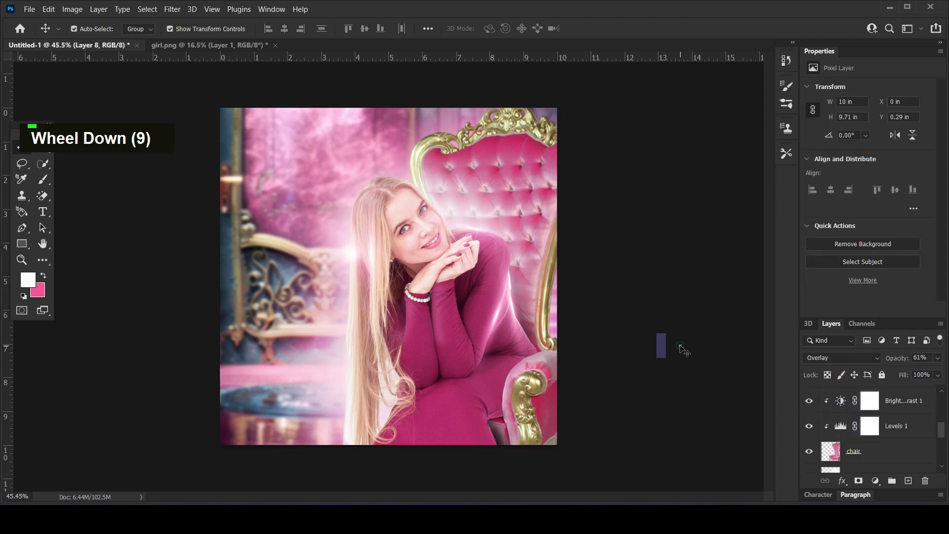
scroll(841, 430, down, 10)
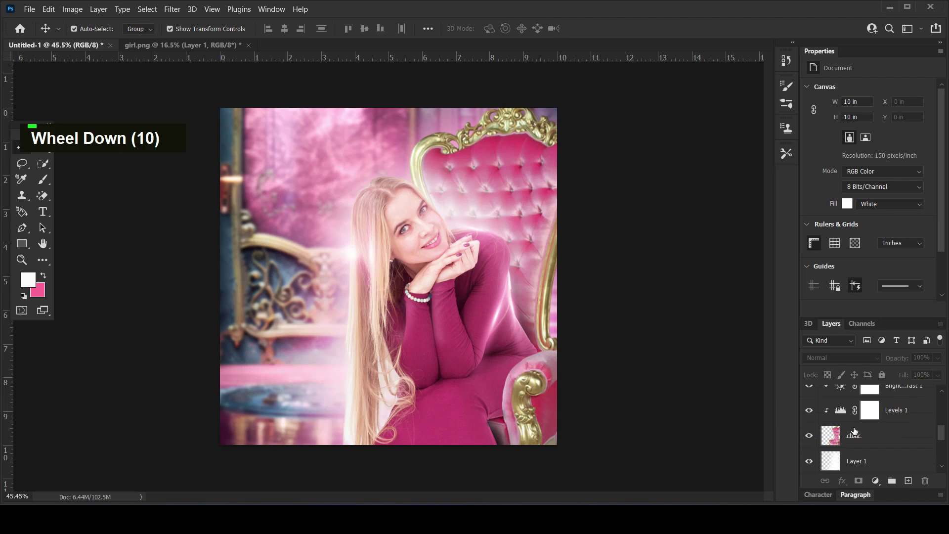
click(870, 461)
scroll(880, 408, up, 4)
click(901, 447)
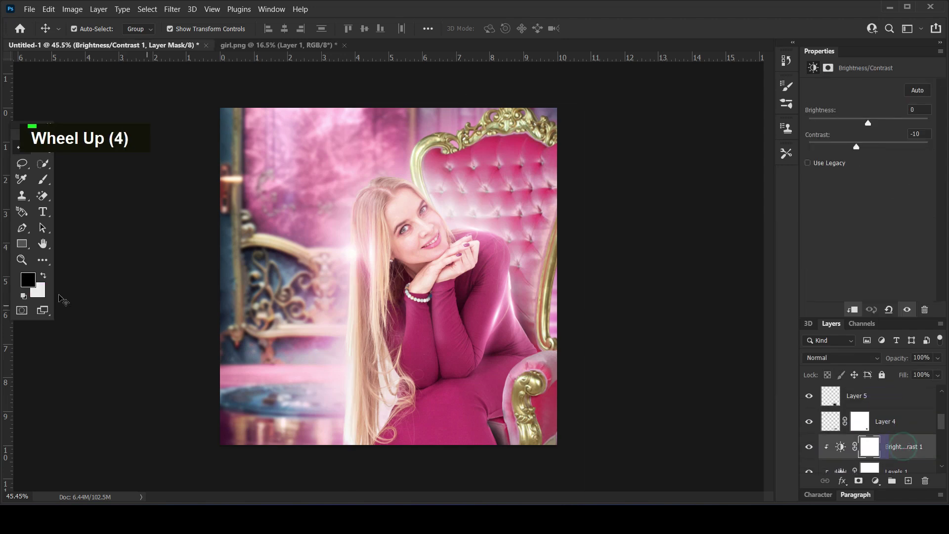
click(43, 214)
click(291, 243)
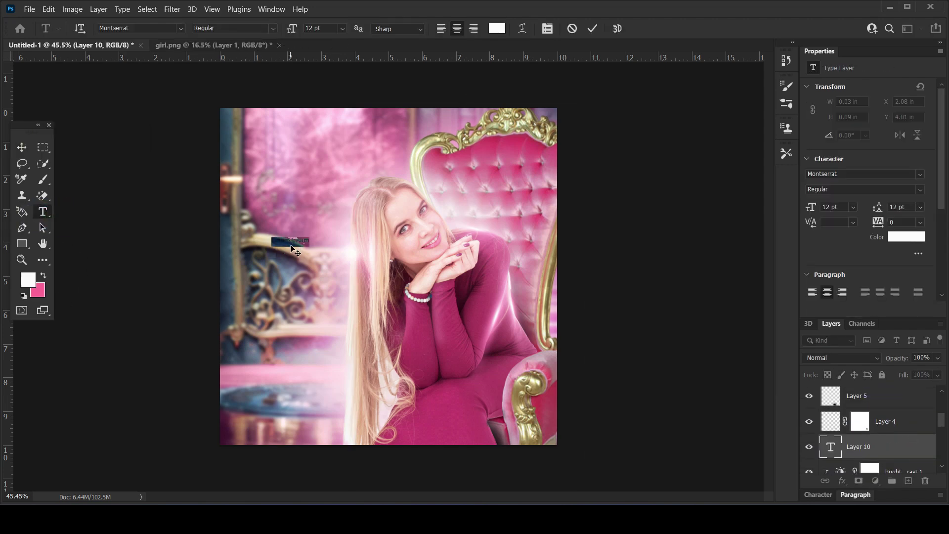
text(Bri)
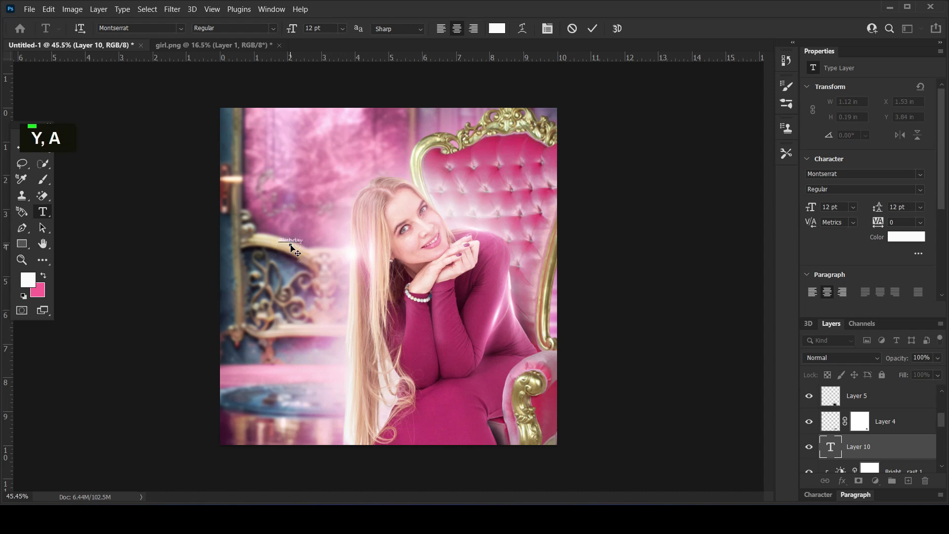
Step: Set the Birthday text's font to Anton Regular
click(852, 169)
text(anton)
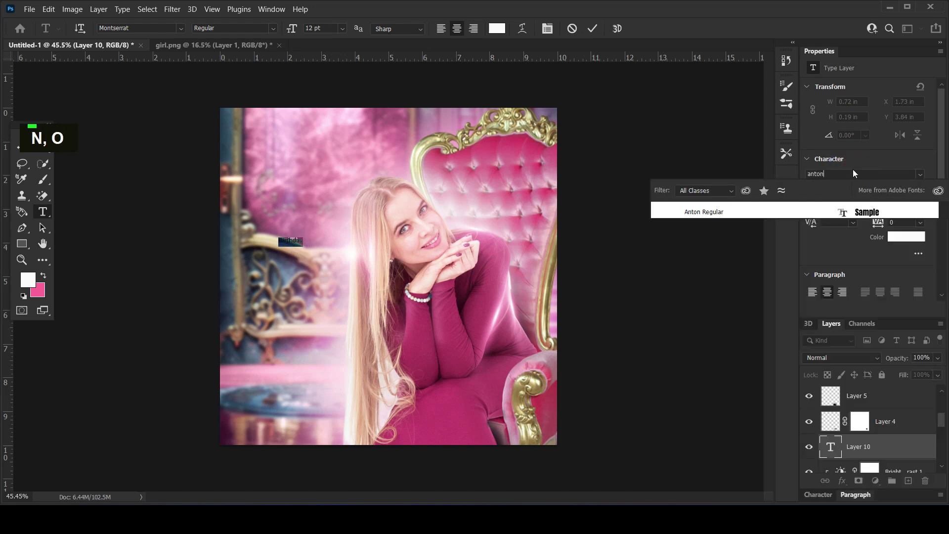
click(856, 212)
Step: Enlarge the Birthday text to about 192 pt and position it across the upper canvas behind the woman's head
click(21, 147)
key(ctrl+t)
drag(300, 236, 306, 233)
drag(363, 208, 563, 132)
drag(497, 191, 455, 202)
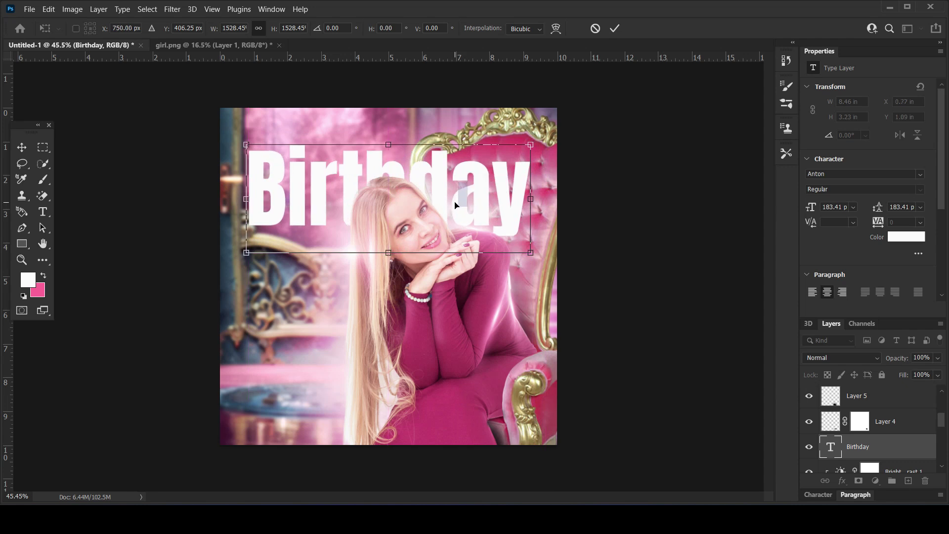
mouse_move(530, 252)
mouse_down()
mouse_move(543, 245)
mouse_move(538, 257)
mouse_up()
key(shift+Down)
key(shift+Down)
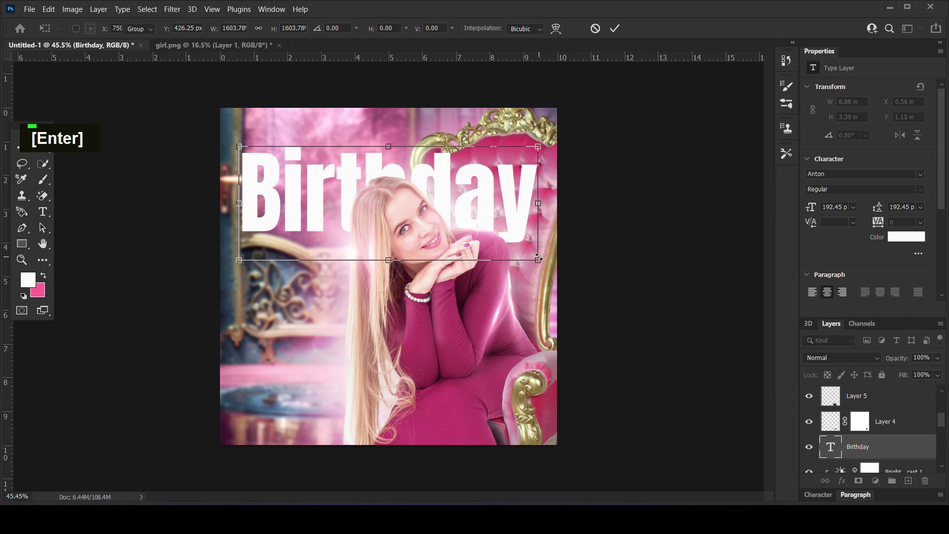
key(Return)
click(656, 315)
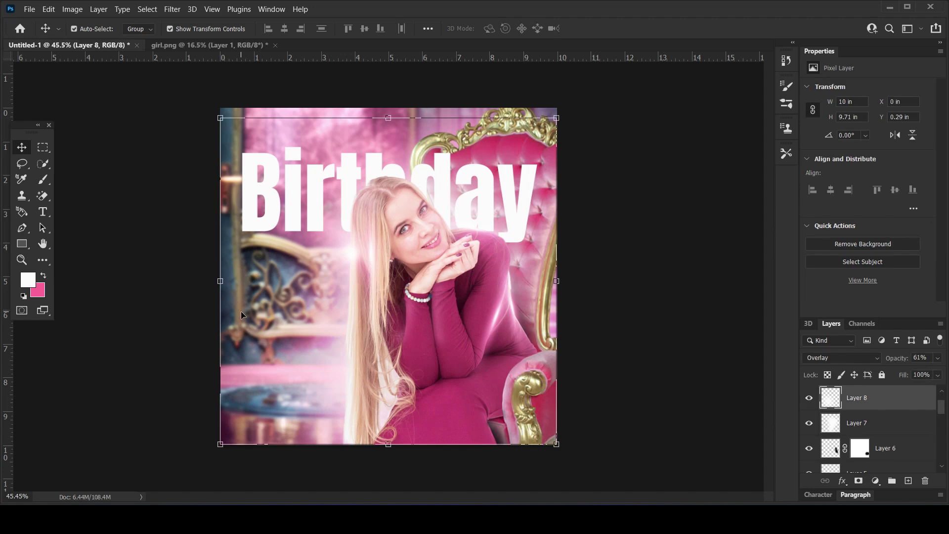
click(661, 314)
click(354, 256)
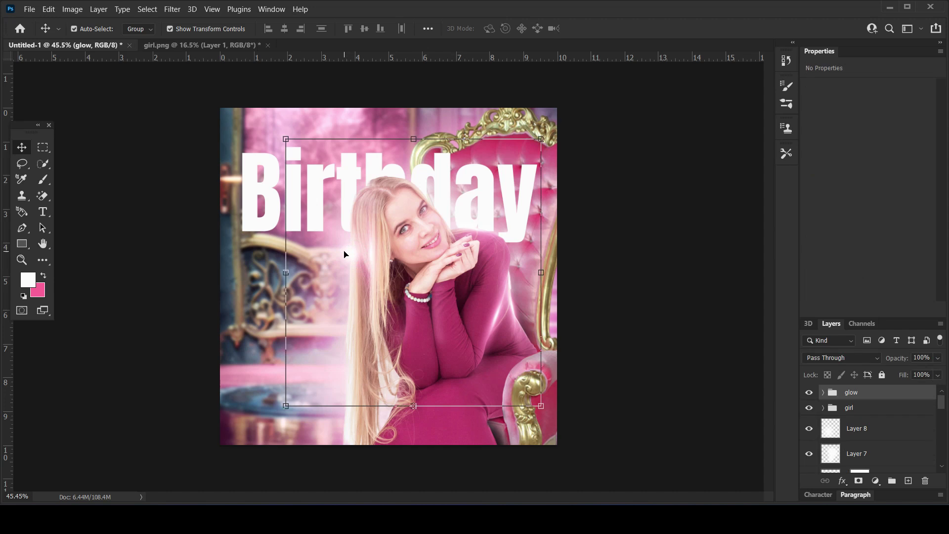
drag(345, 254, 344, 282)
key(ctrl+z)
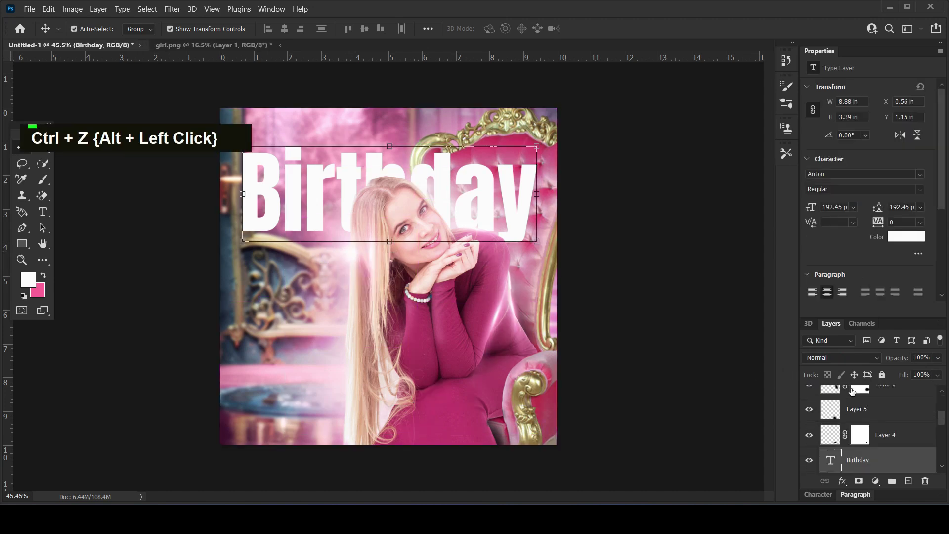
Step: Set auto-selection to single layers, duplicate the light flare beside the hair onto the throne's armrest and enlarge the copy
scroll(843, 395, up, 7)
click(136, 29)
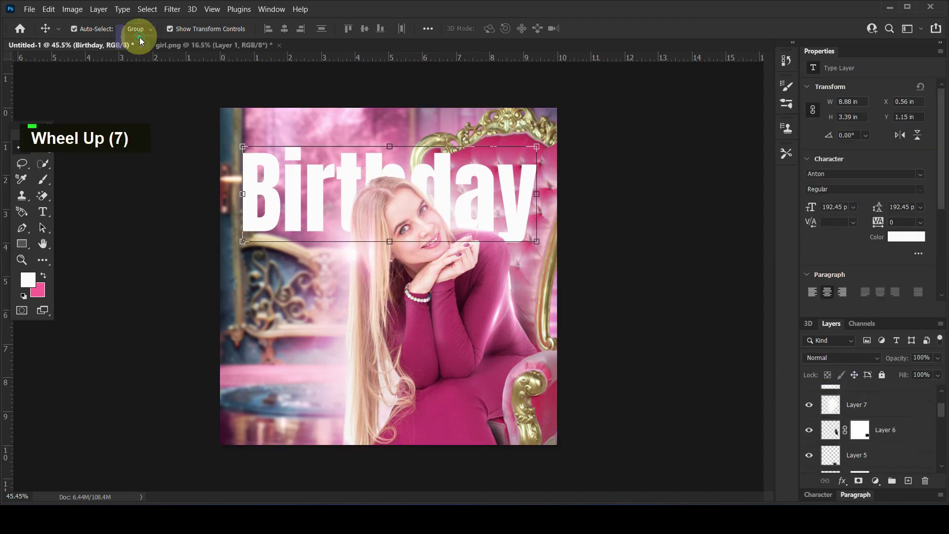
click(138, 50)
click(353, 252)
drag(353, 252, 556, 339)
key(ctrl+t)
drag(615, 269, 723, 209)
Step: Place another copy of the enlarged flare above the top of the throne's backrest
drag(547, 333, 470, 120)
key(Return)
click(652, 354)
Step: Add white "Happy" text over the background on a layer directly above the Birthday text layer
click(254, 208)
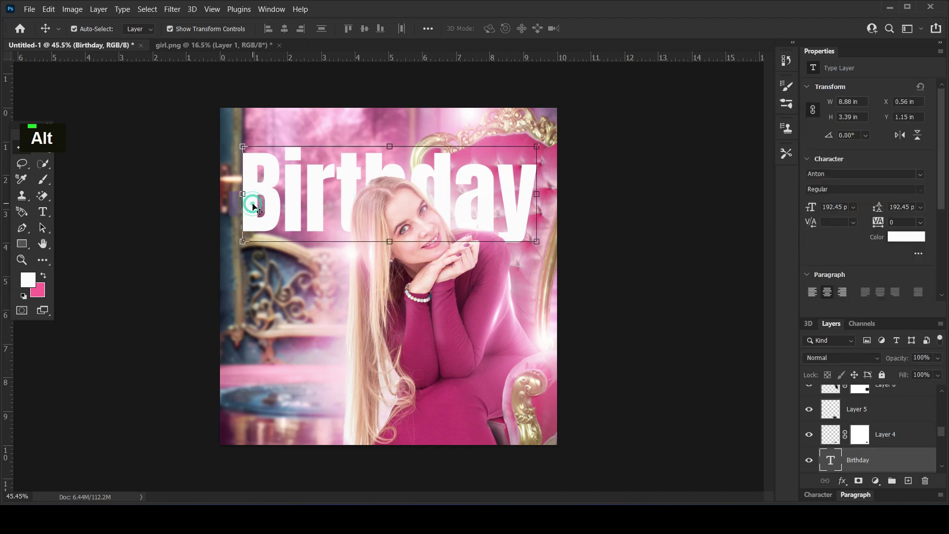
click(43, 211)
click(304, 313)
key(shift+h)
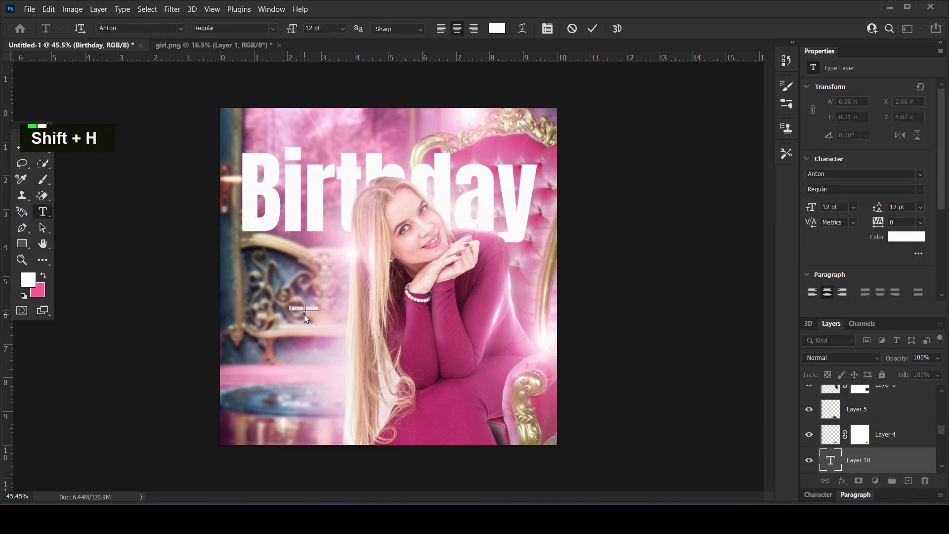
Step: Enlarge the Happy text to about 68 pt and place it above the first letters of Birthday
click(19, 150)
drag(311, 305, 372, 254)
drag(330, 290, 275, 138)
key(Return)
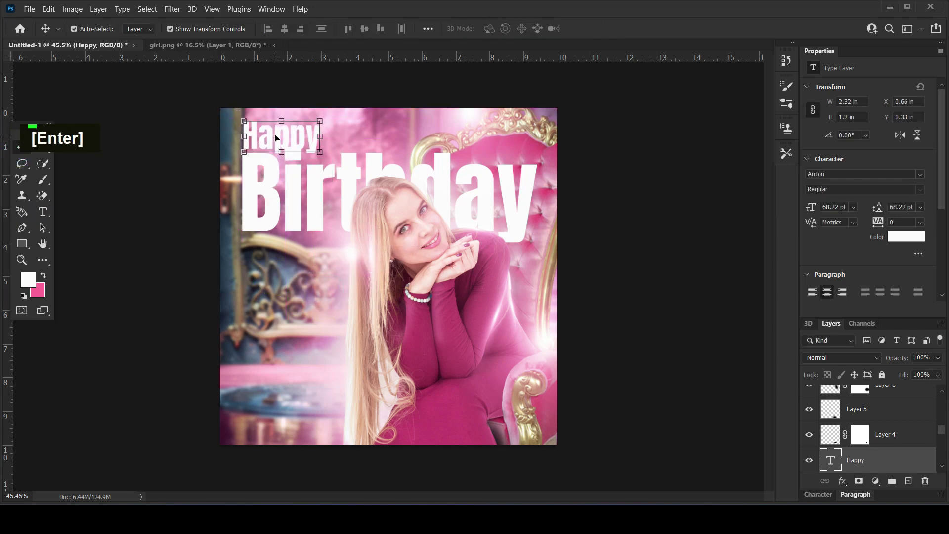
Step: Set the Happy text's font to Allison Tessa Oblique
click(919, 174)
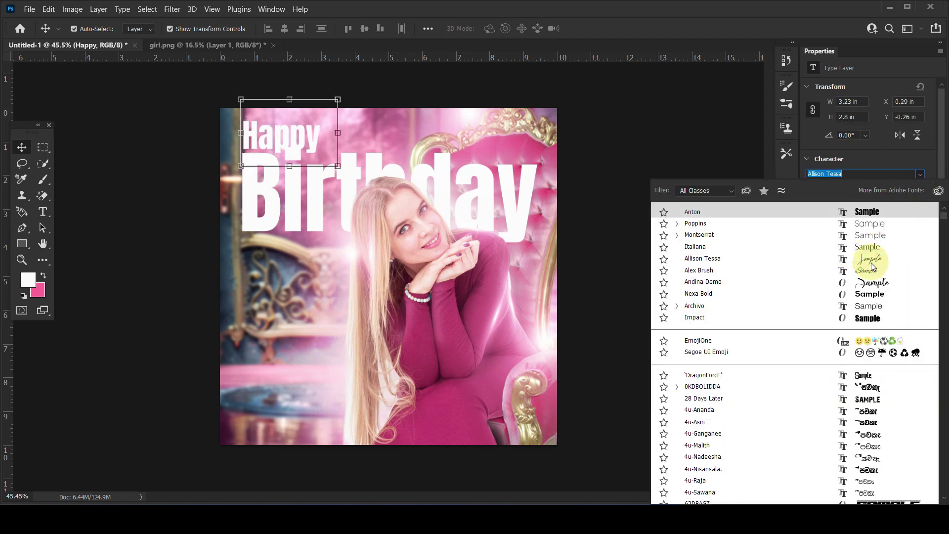
click(872, 265)
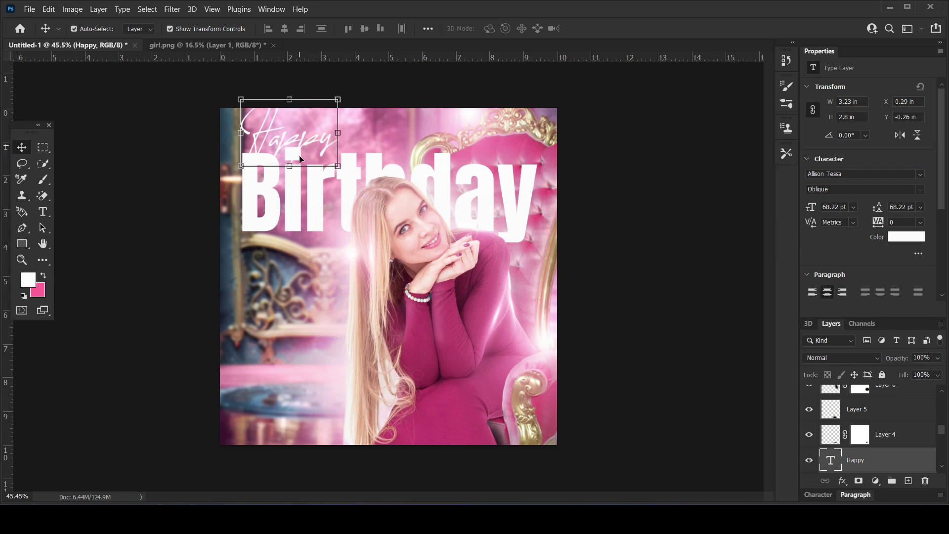
Step: Set the Move tool's auto-selection back to whole groups
click(317, 209)
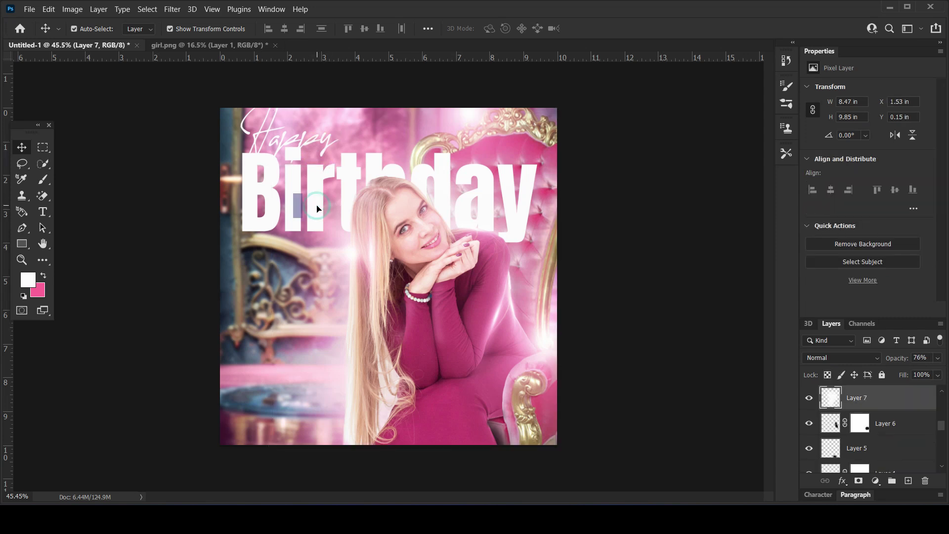
click(413, 403)
shift+click(373, 259)
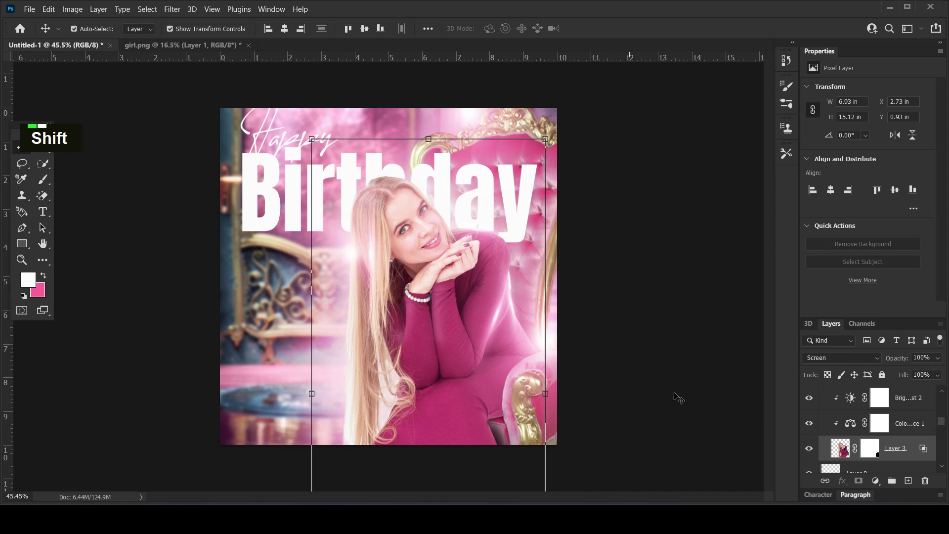
scroll(879, 428, up, 2)
click(140, 29)
click(135, 40)
click(163, 290)
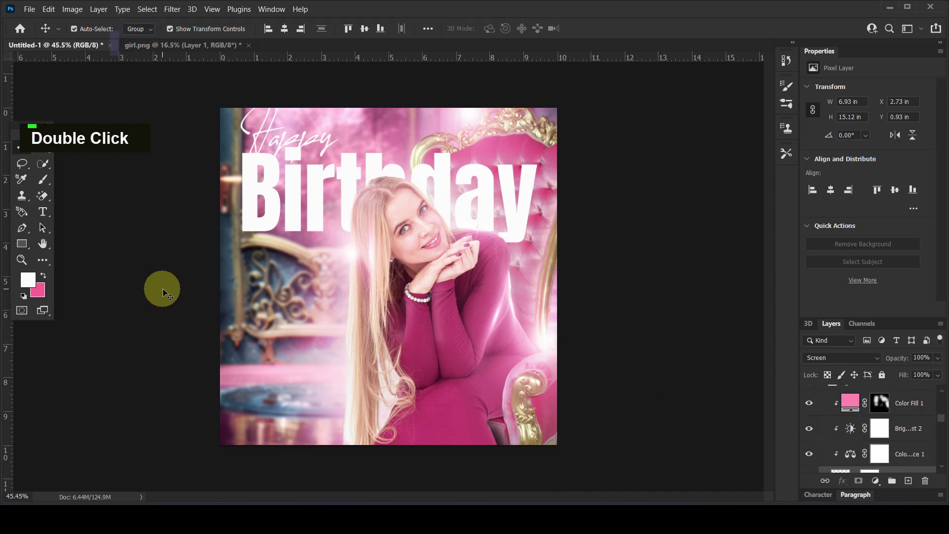
Step: Toggle the visibility of the glow group to compare the image with and without it
click(344, 280)
click(813, 393)
click(813, 393)
click(813, 393)
click(813, 393)
Step: Collapse the glow and girl groups and shift both, together with the chair layer, slightly down the canvas
click(823, 393)
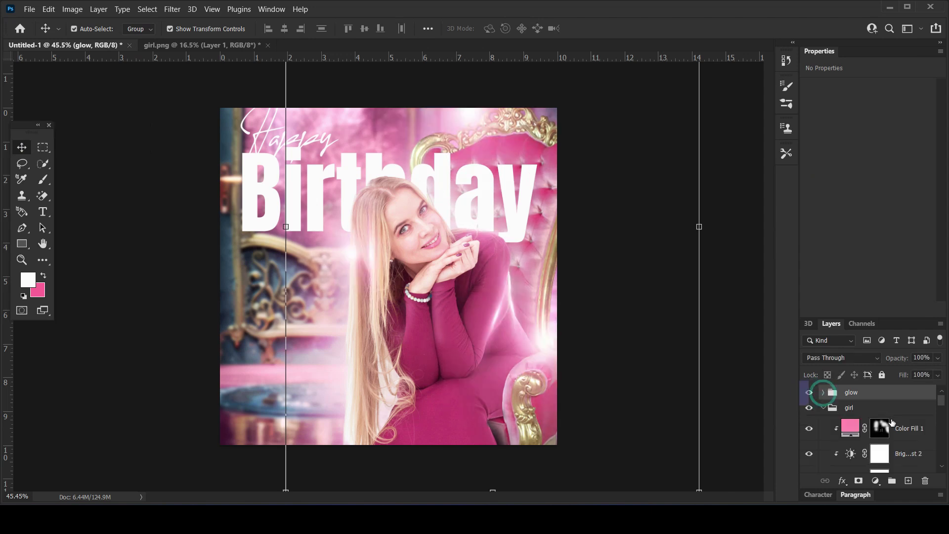
click(825, 409)
shift+click(850, 409)
scroll(876, 439, down, 6)
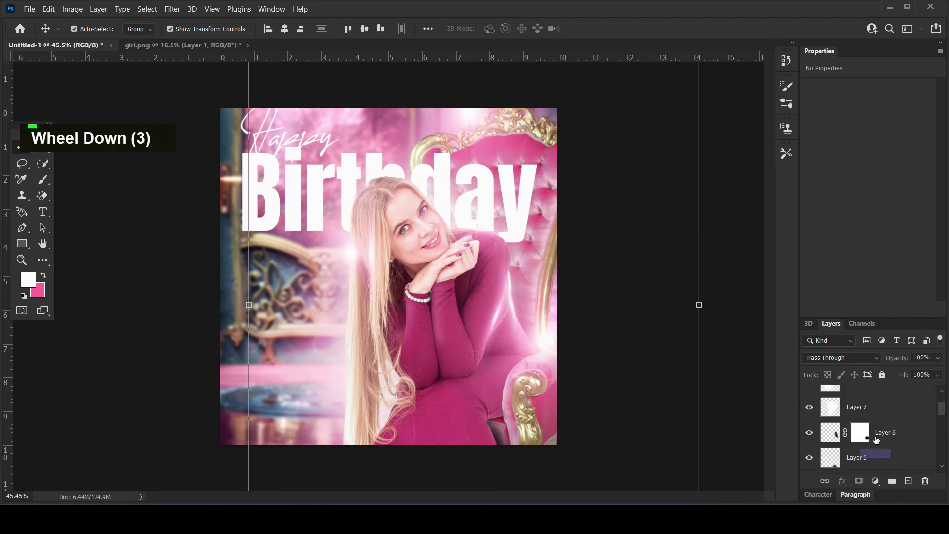
scroll(876, 439, down, 9)
ctrl+click(876, 427)
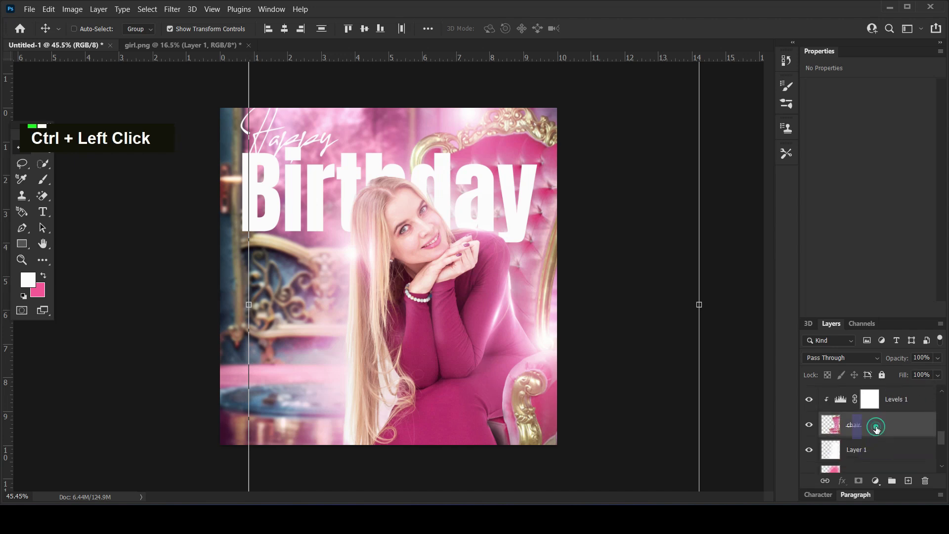
key(shift+Down)
key(shift+Down)
key(shift+Down)
key(shift+Down)
key(shift+Down)
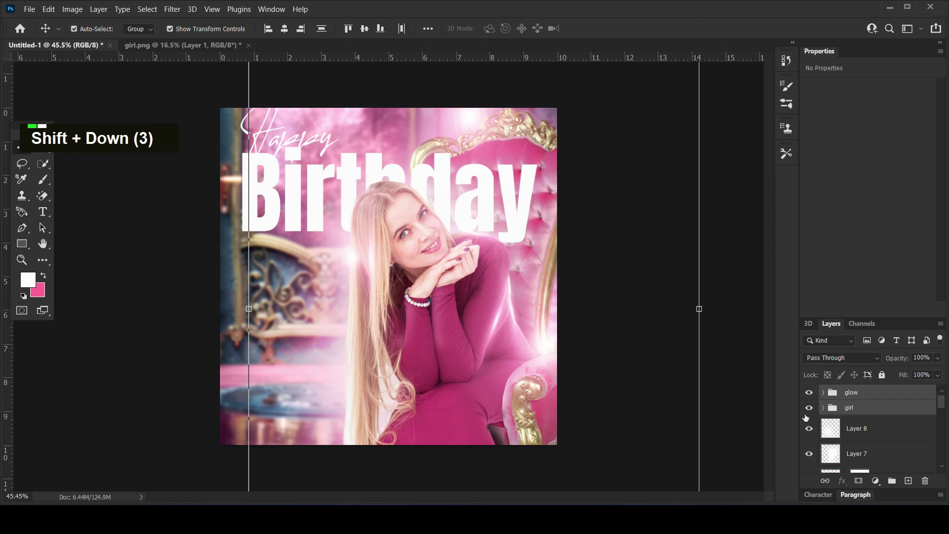
key(shift+Down)
key(shift+Down)
key(shift+Down)
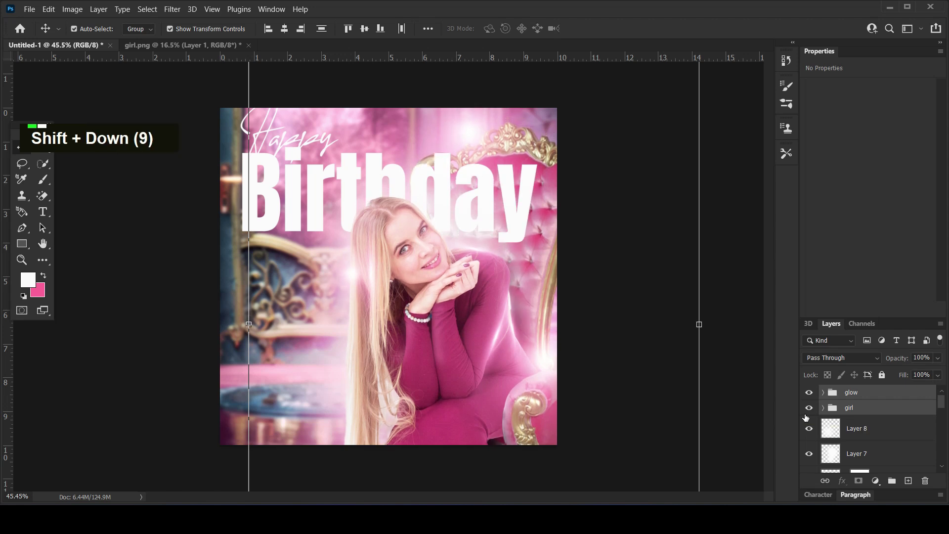
click(139, 307)
click(461, 248)
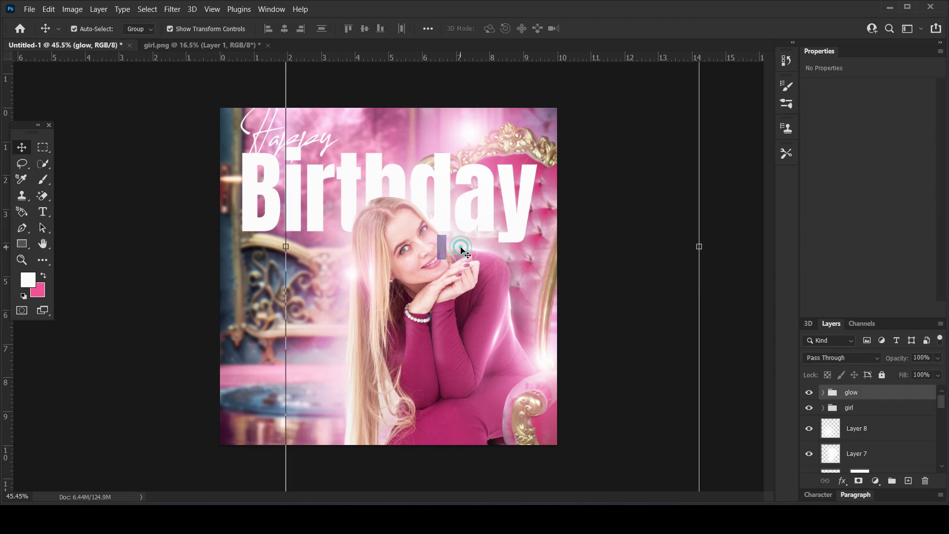
click(834, 363)
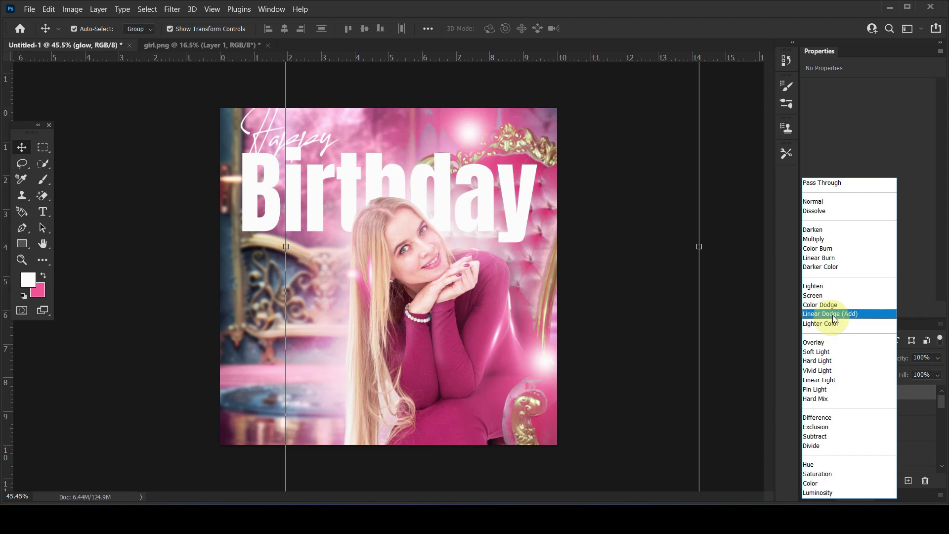
click(658, 388)
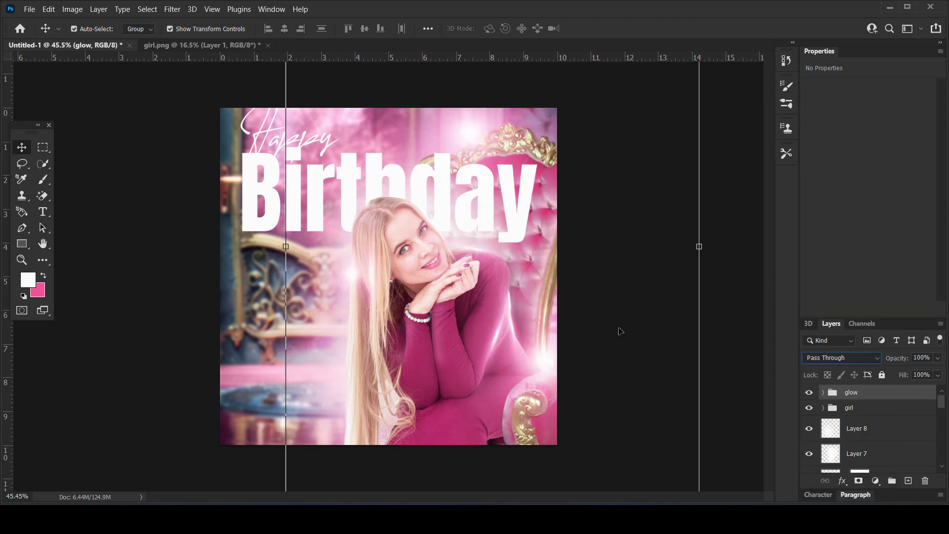
click(186, 185)
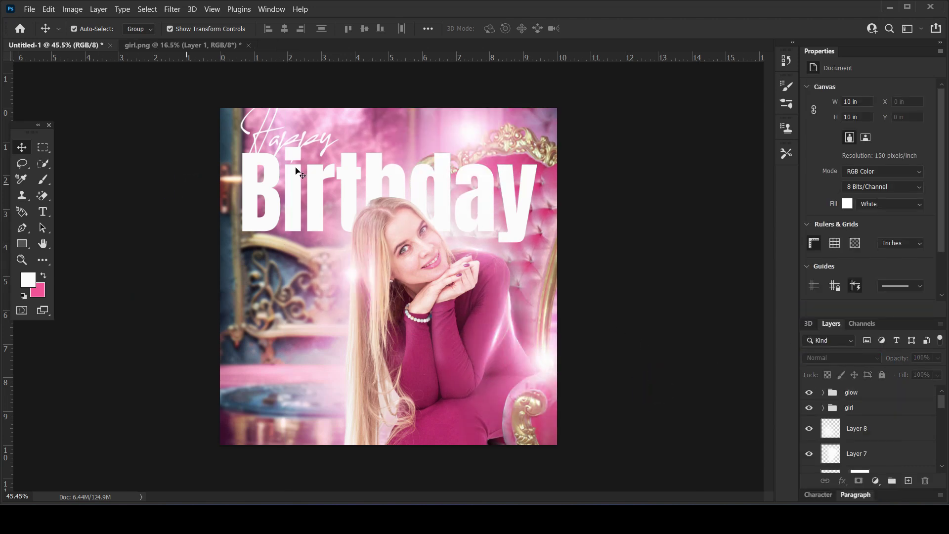
Step: Move the Birthday text slightly down, to a Y position of about 1.52 in, keeping its horizontal position
click(302, 154)
click(295, 212)
drag(295, 213, 295, 225)
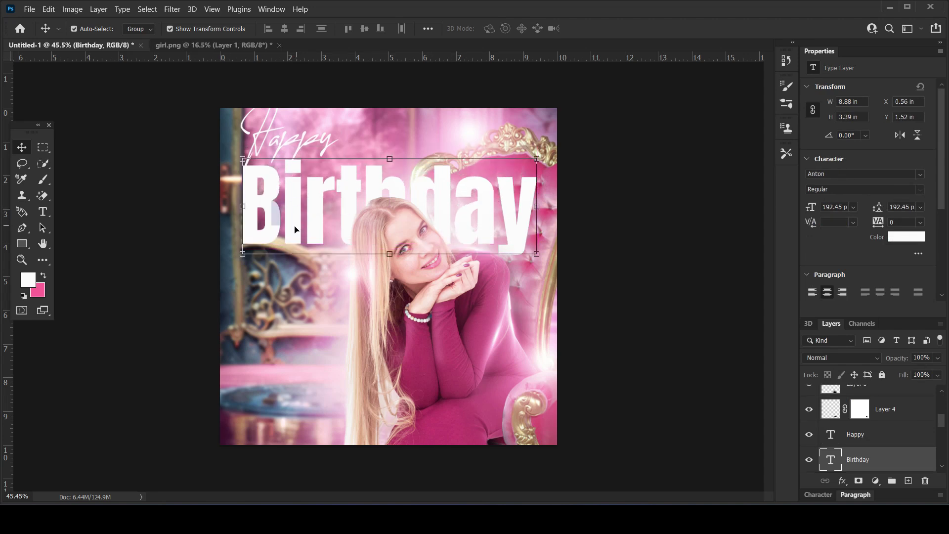
click(173, 237)
Step: Scale the Happy text down slightly so that it fits inside the canvas above Birthday
click(279, 141)
drag(337, 101, 324, 113)
double_click(196, 272)
Step: Create a new layer above Layer 8 and set the foreground color to dark pink 98244c
click(234, 327)
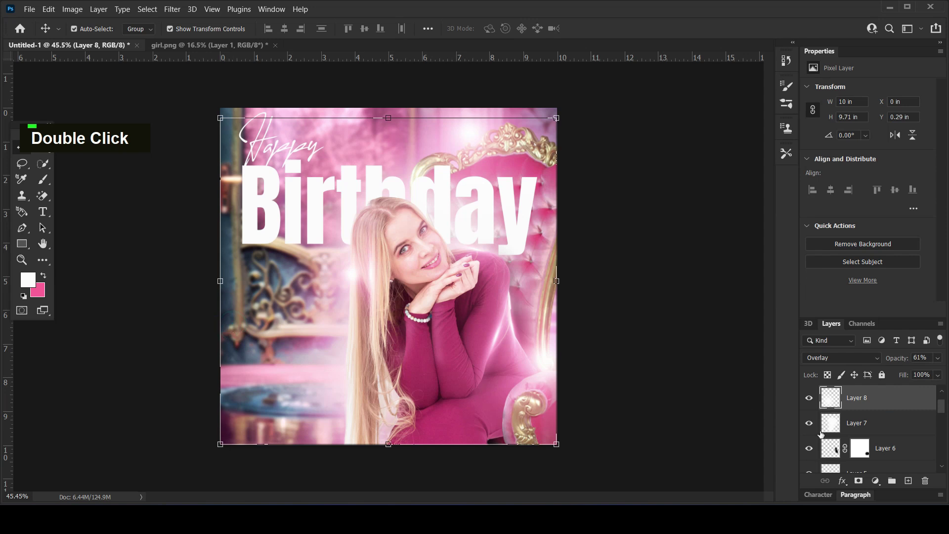
click(908, 481)
click(42, 179)
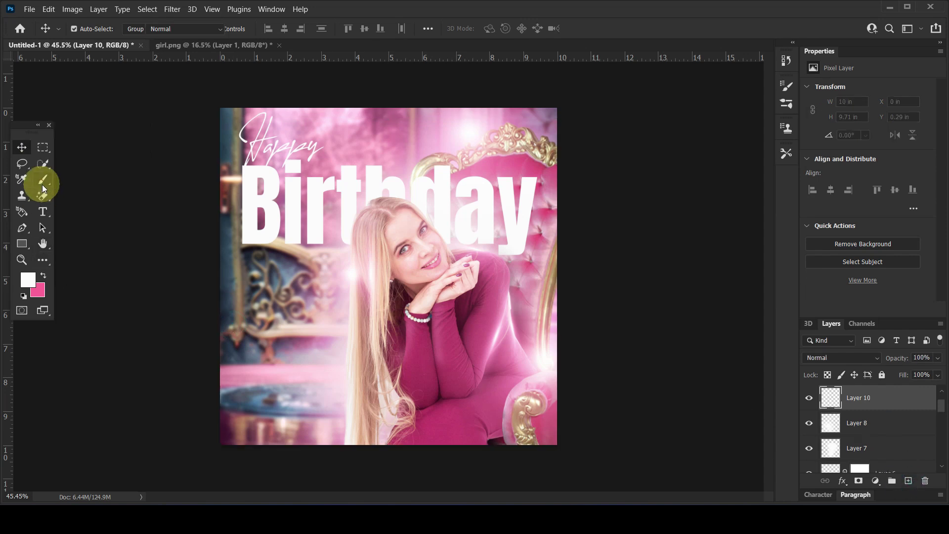
double_click(39, 280)
double_click(39, 279)
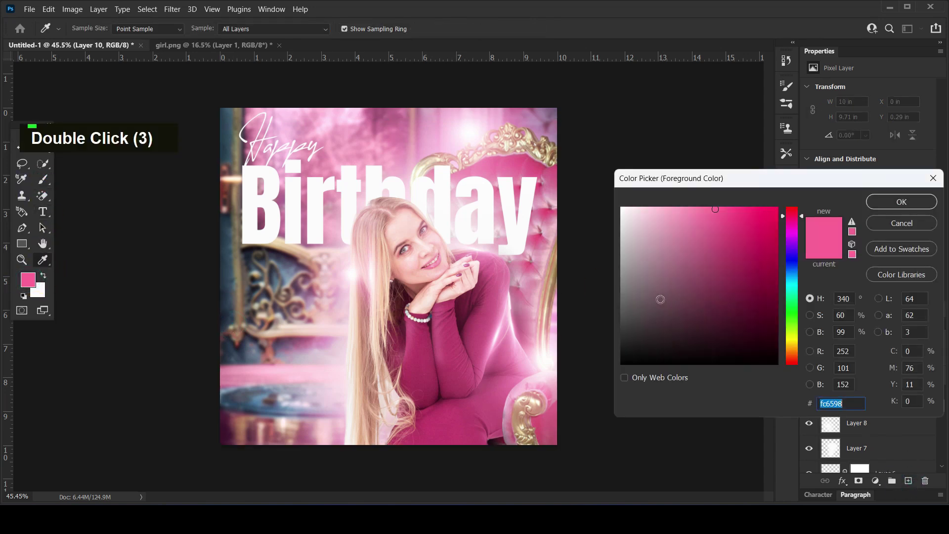
click(901, 201)
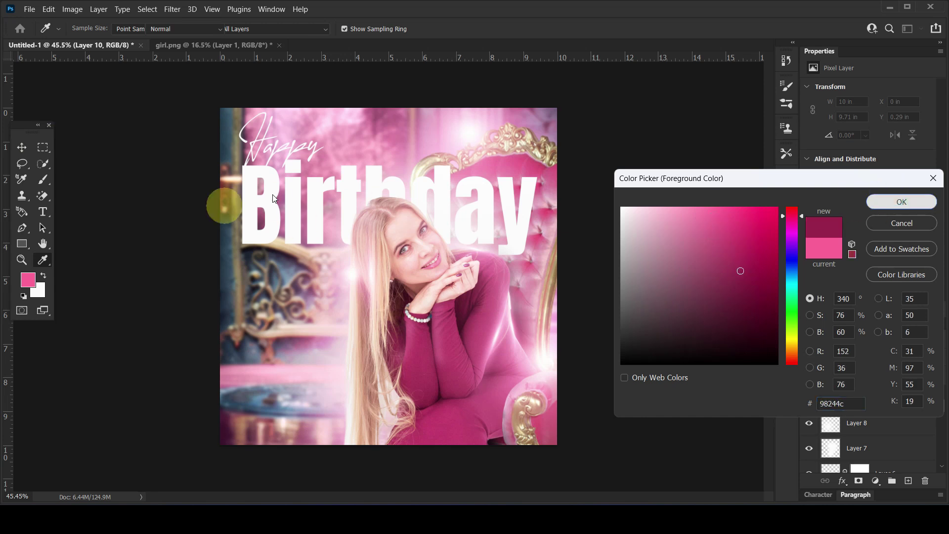
Step: Paint dark pink over the upper-left background with a soft brush enlarged to 1400 px
key(bracketright)
key(bracketright)
key(bracketright)
key(bracketright)
key(bracketright)
key(bracketright)
key(bracketright)
key(bracketright)
key(bracketright)
key(bracketright)
key(bracketright)
key(bracketright)
key(bracketright)
key(bracketright)
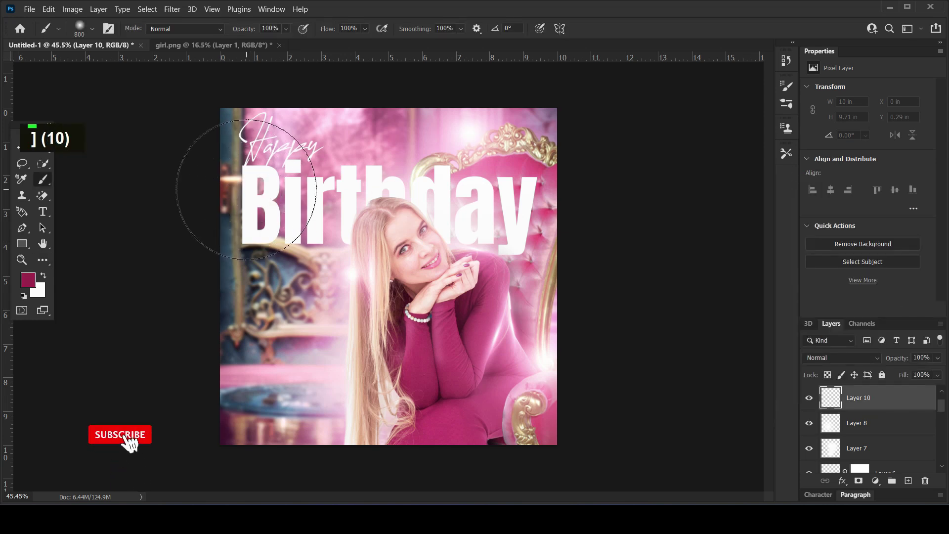
key(bracketright)
key(bracketright)
click(254, 169)
click(191, 227)
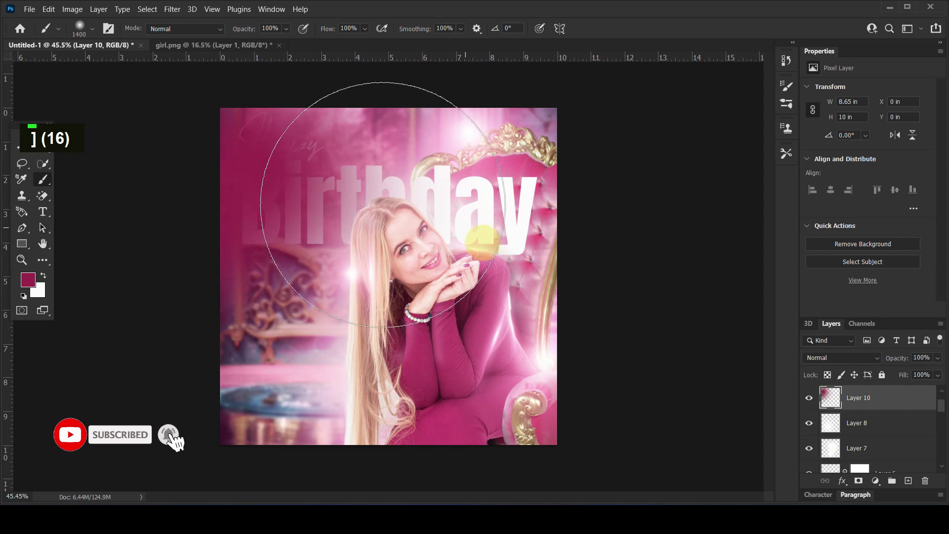
click(236, 96)
Step: Move the painted Layer 10 directly below the Birthday text, set its blend mode to Soft Light and toggle its visibility to compare
drag(858, 397, 855, 424)
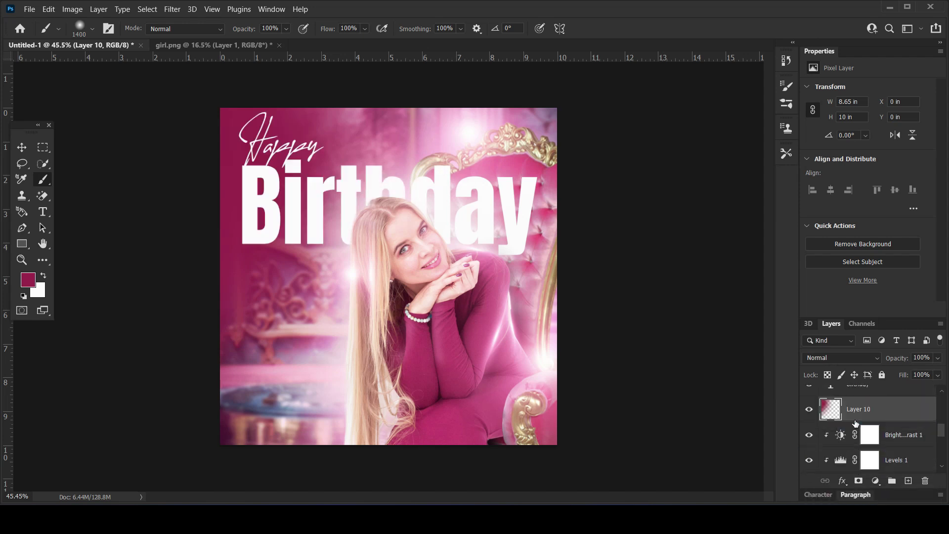
click(834, 357)
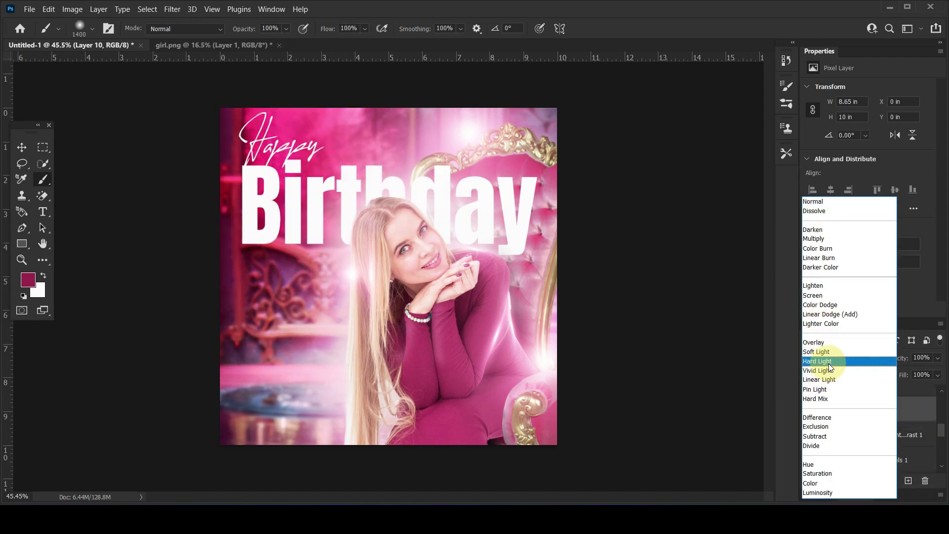
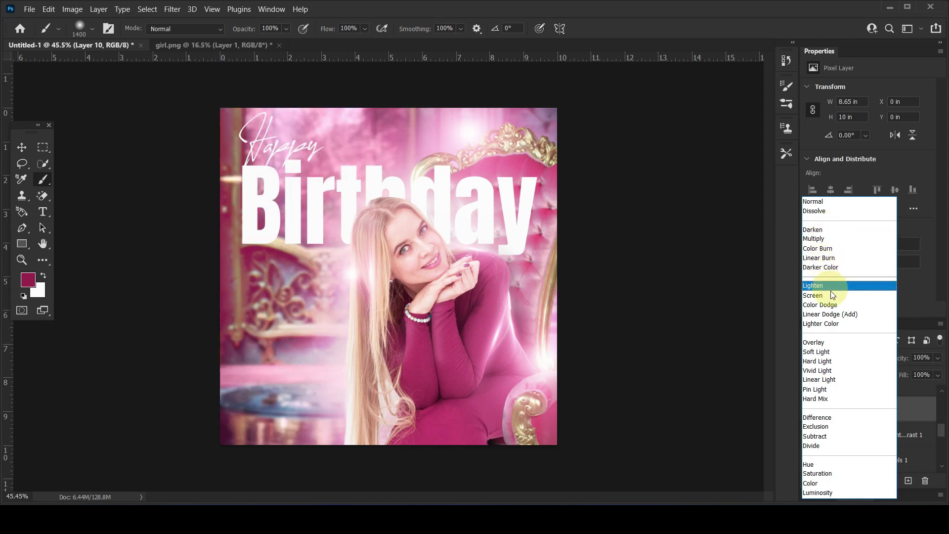
click(838, 350)
double_click(809, 410)
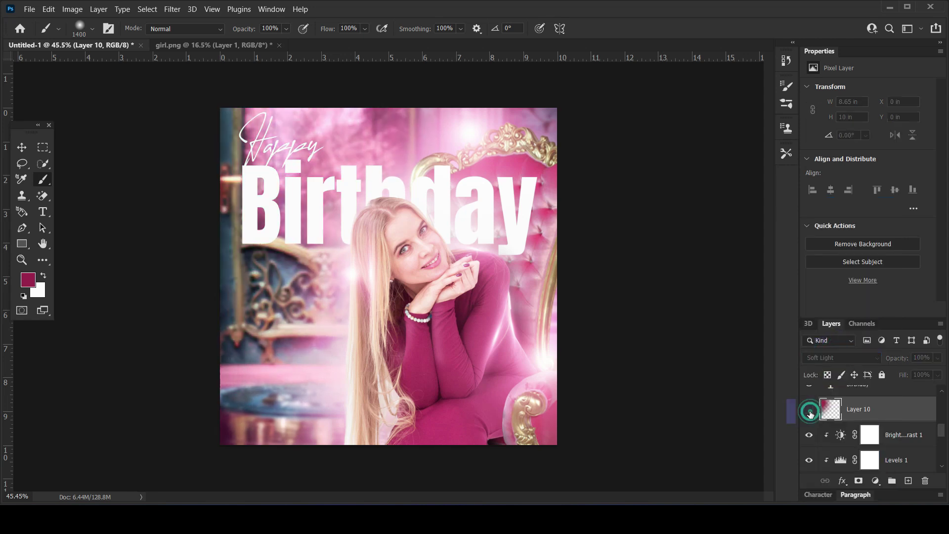
Step: Toggle Layer 10's visibility to compare, leaving the dark pink shading switched on
click(810, 411)
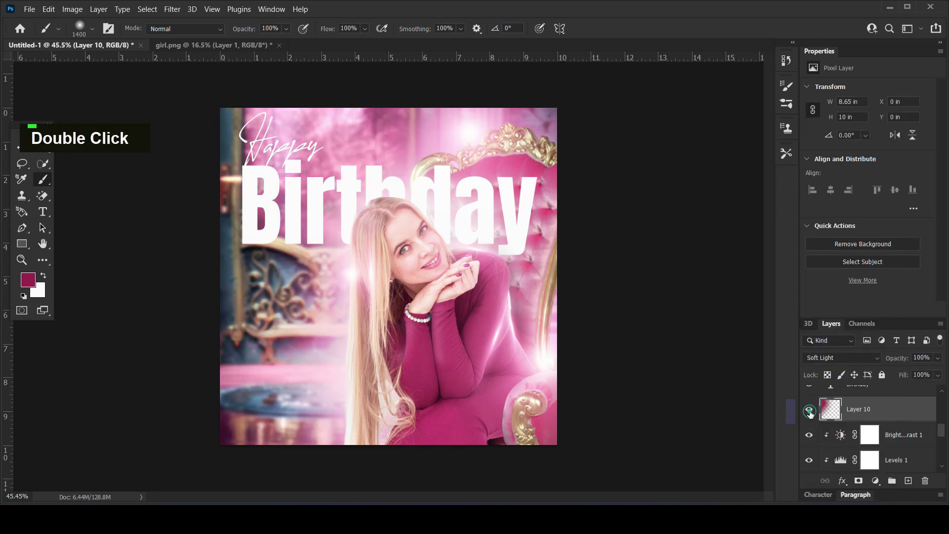
click(810, 411)
Step: Stretch the background layer sideways past the canvas's left edge to a width of about 15.2 in
click(22, 148)
scroll(822, 414, down, 10)
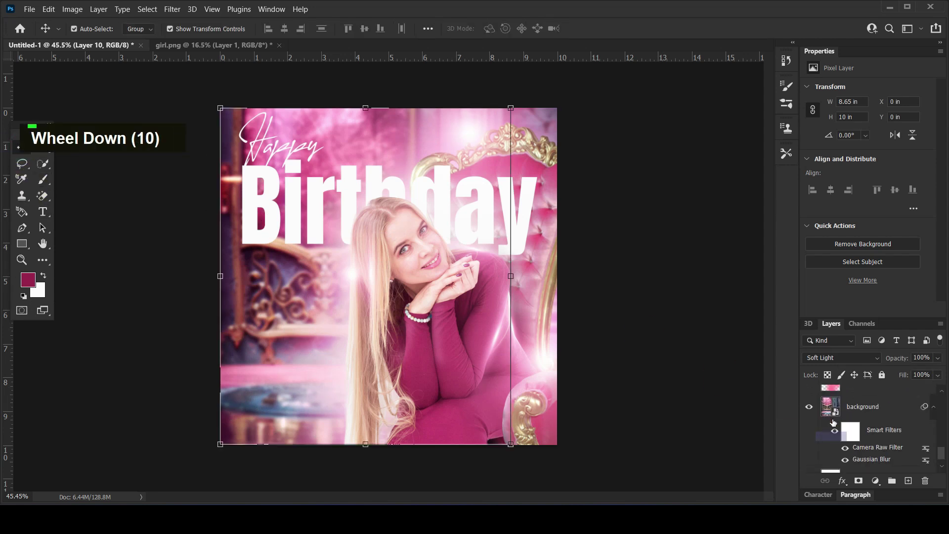
click(858, 409)
scroll(348, 282, down, 2)
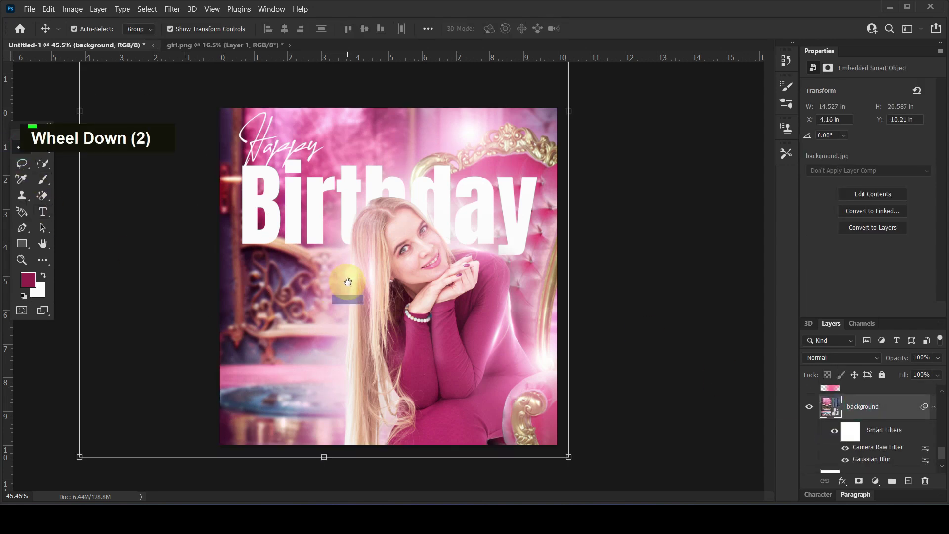
click(753, 284)
key(space)
alt+scroll(456, 267, down, 3)
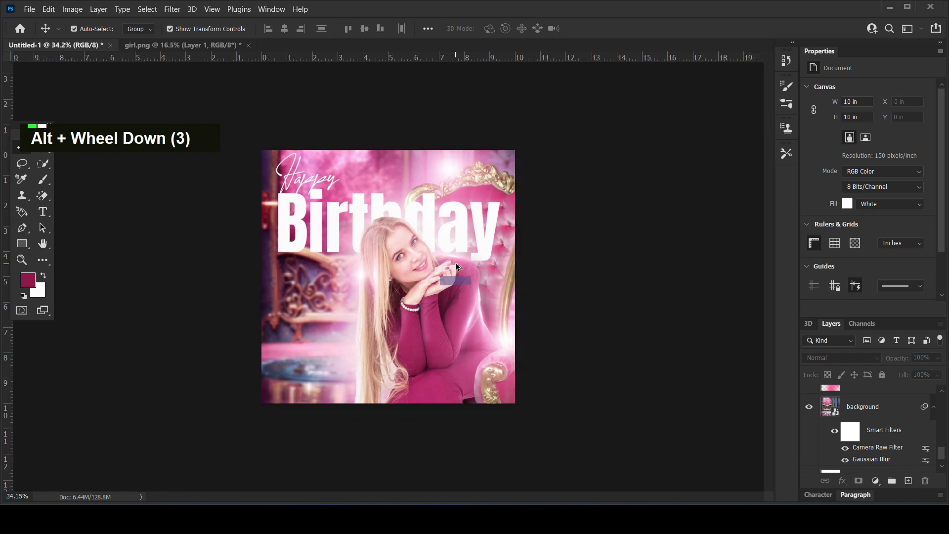
click(854, 404)
click(157, 189)
click(895, 406)
key(ctrl+t)
click(509, 212)
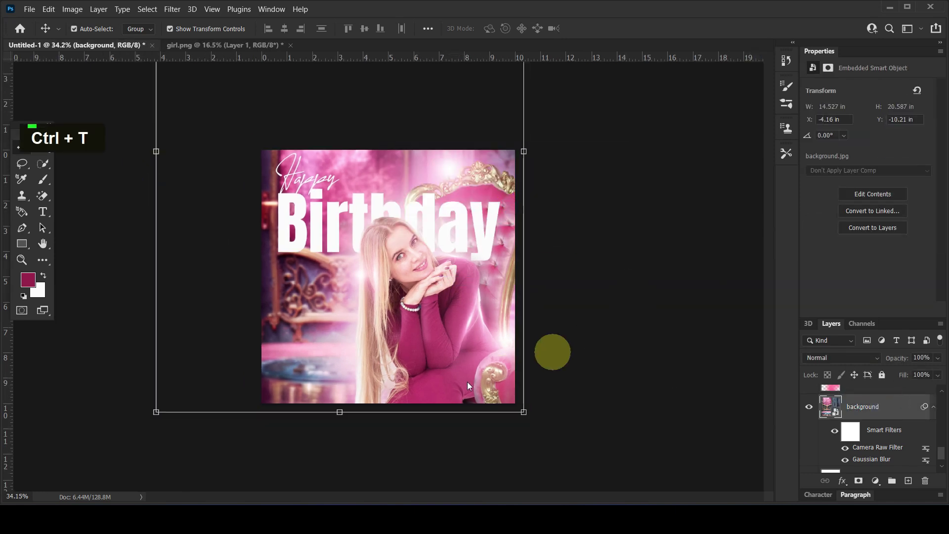
mouse_move(156, 151)
mouse_down()
mouse_move(121, 156)
mouse_move(139, 156)
mouse_up()
key(Return)
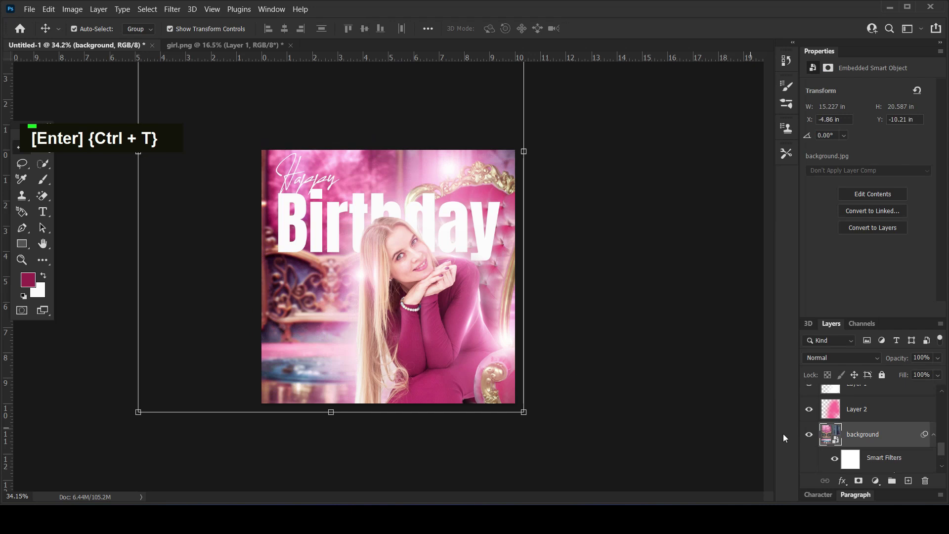
Step: Reduce the radius of the Gaussian Blur smart filter on the background layer so its details look sharper
double_click(884, 459)
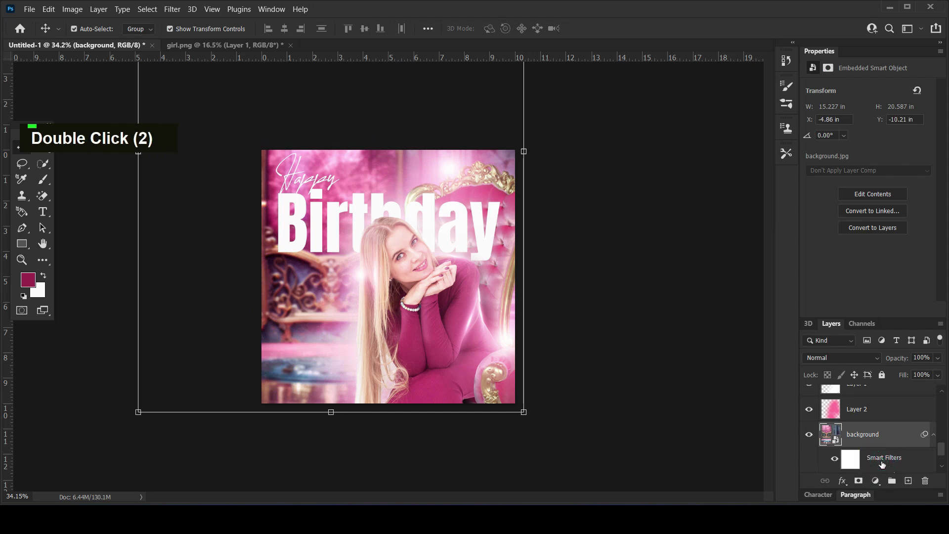
scroll(883, 465, down, 2)
double_click(875, 461)
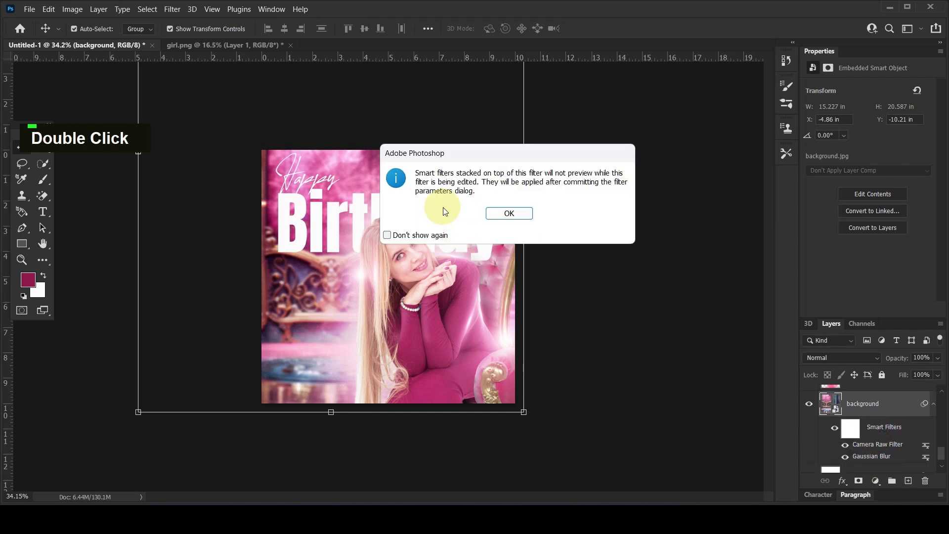
click(493, 212)
drag(652, 327, 646, 328)
click(788, 161)
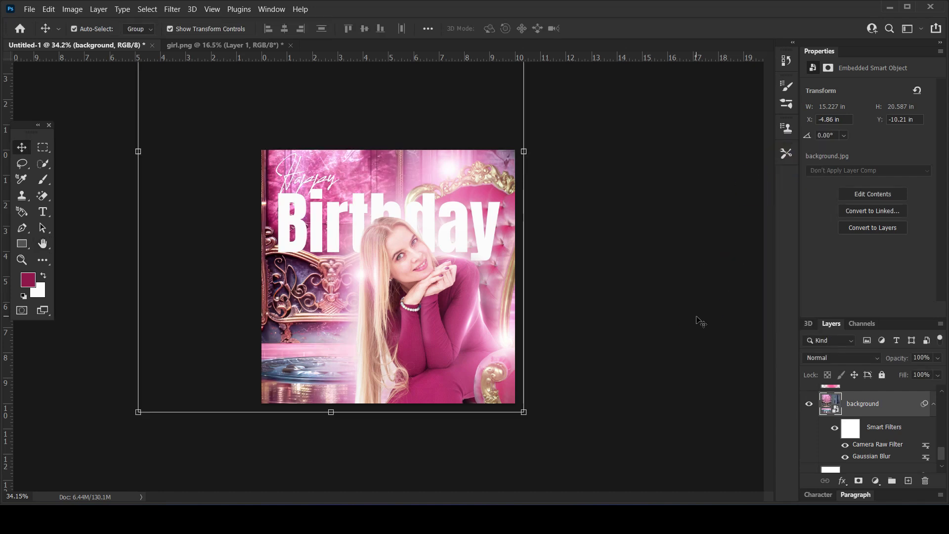
Step: Toggle the background layer's Gaussian Blur and Camera Raw smart filters to compare, leaving the Camera Raw Filter switched off
scroll(840, 446, up, 2)
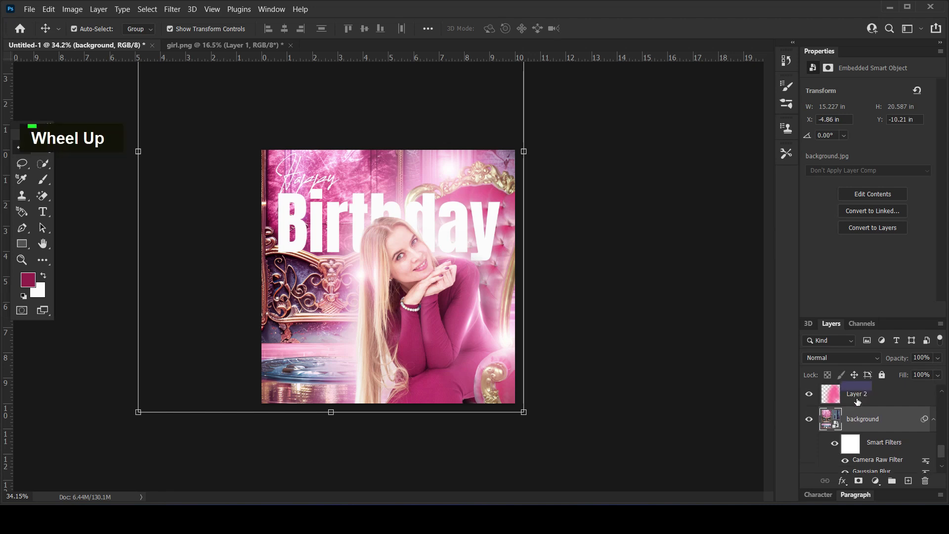
double_click(837, 442)
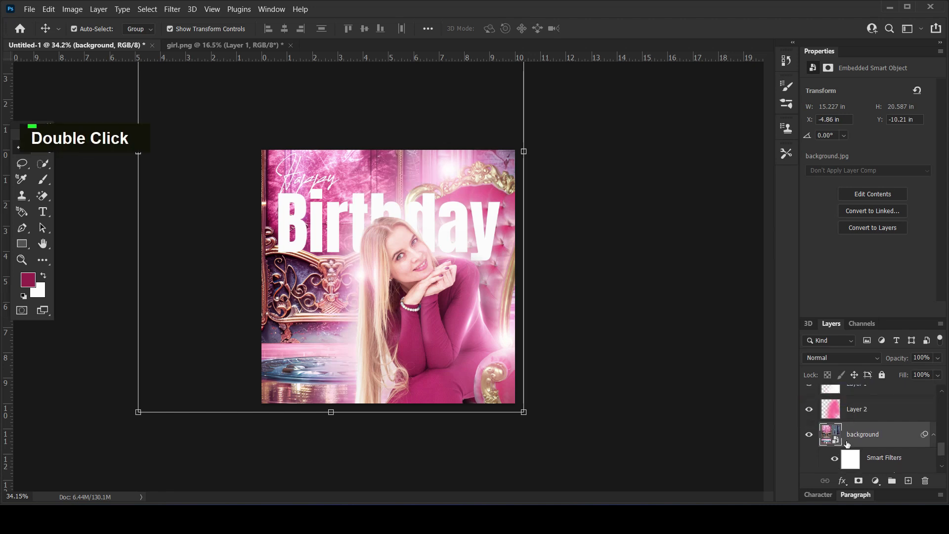
scroll(855, 448, down, 2)
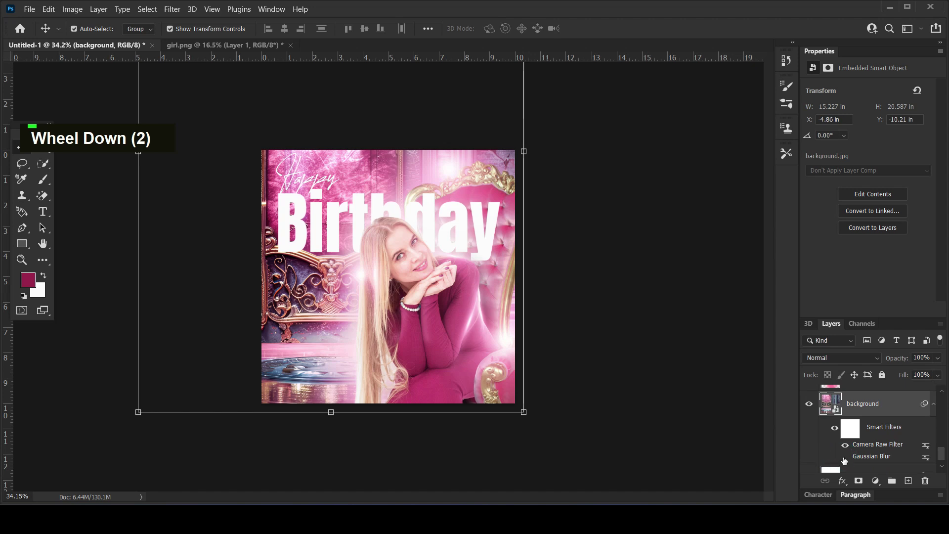
click(845, 456)
click(845, 445)
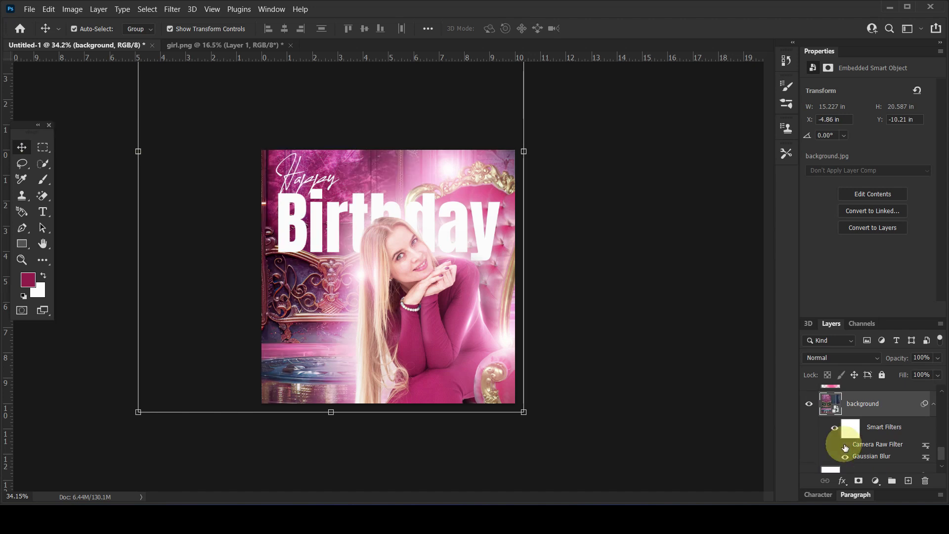
click(844, 445)
click(845, 445)
click(845, 445)
click(845, 445)
click(619, 311)
Step: In the glow group, scale the flare Layer 9 copy 6 to 65.89% and move it onto the throne's upper-right ornament
scroll(618, 292, up, 2)
click(460, 154)
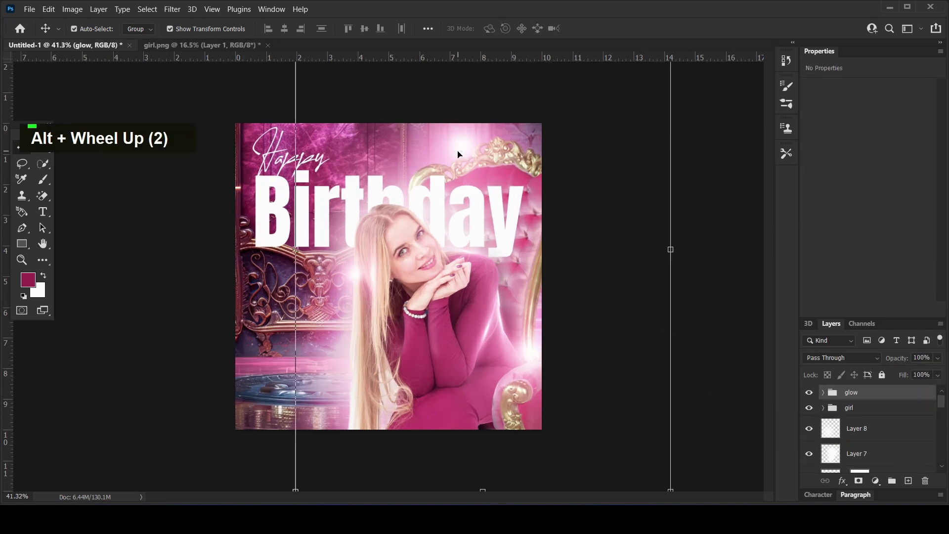
click(823, 393)
click(858, 414)
click(875, 438)
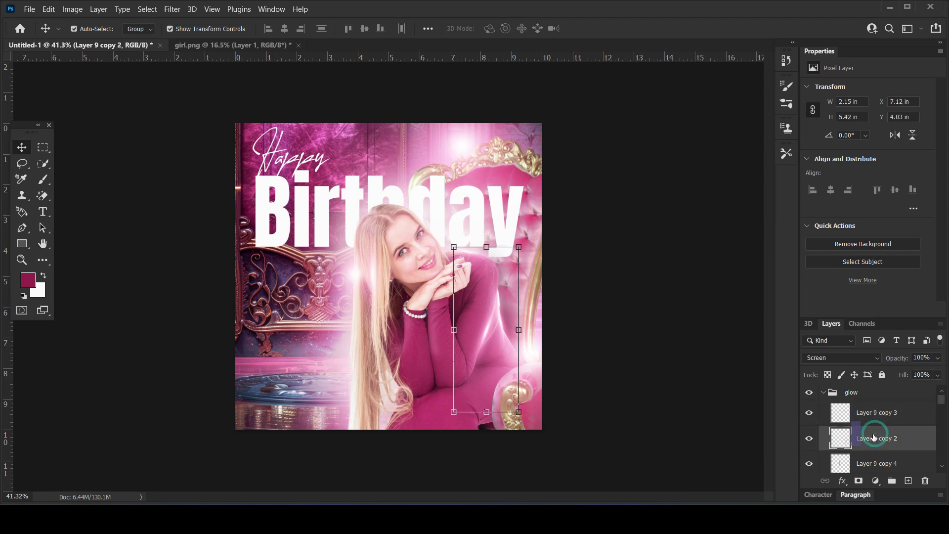
click(888, 470)
scroll(887, 462, down, 1)
scroll(889, 465, down, 2)
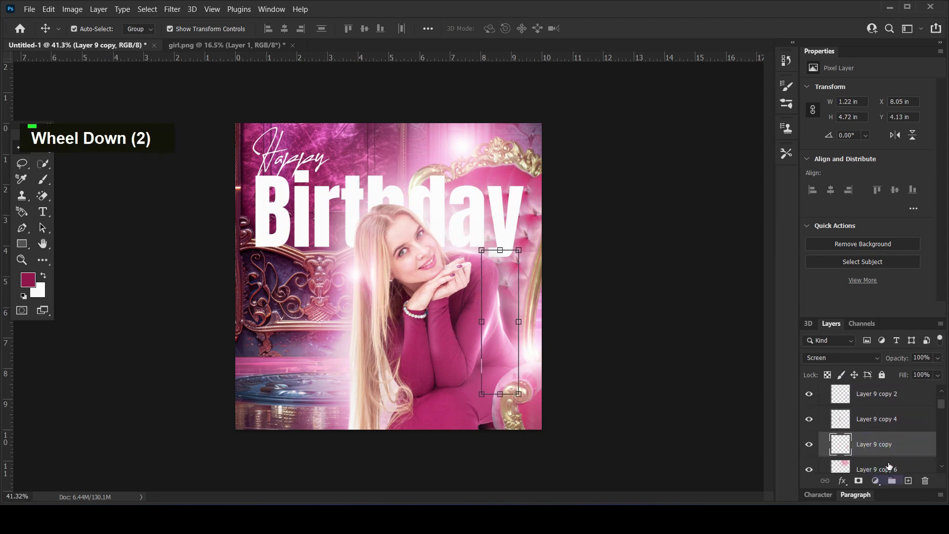
click(889, 455)
drag(602, 284, 528, 210)
mouse_move(449, 153)
mouse_down()
mouse_move(395, 189)
mouse_move(452, 163)
mouse_up()
drag(530, 90, 558, 64)
drag(468, 160, 520, 158)
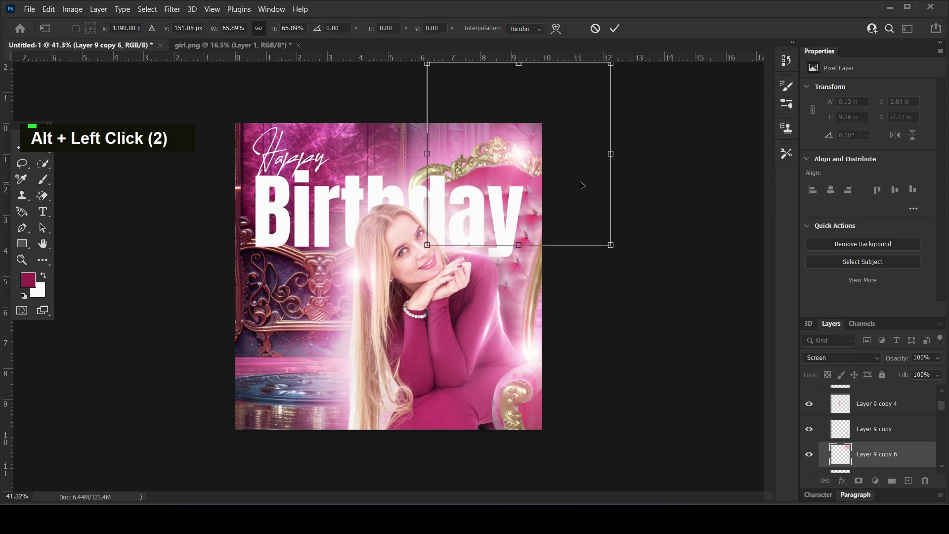
key(Return)
click(678, 320)
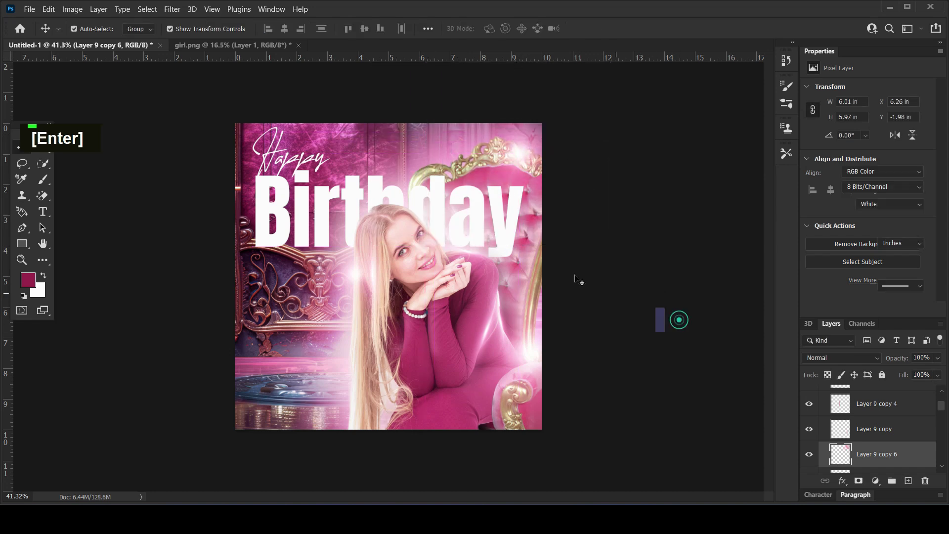
Step: Add a Drop Shadow to the Birthday text with its opacity set to 40%
click(514, 197)
click(261, 213)
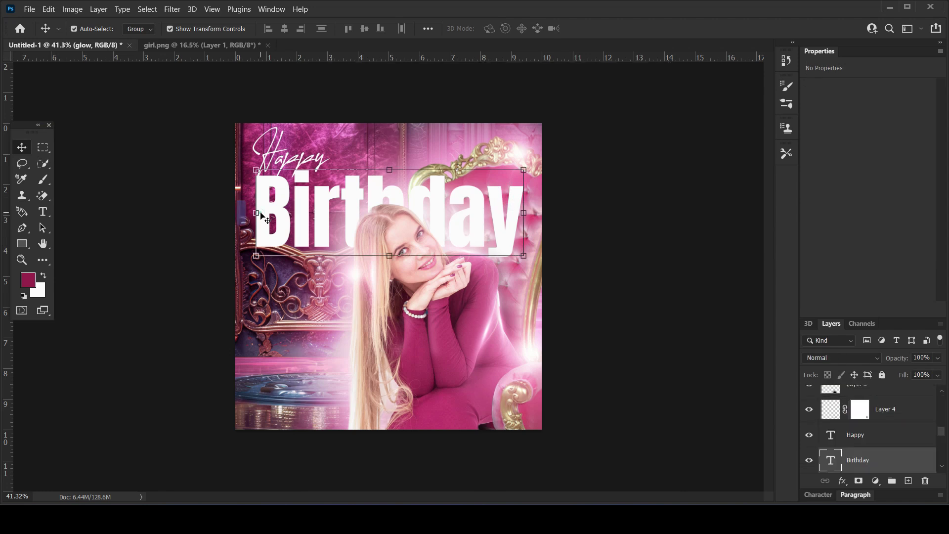
double_click(929, 466)
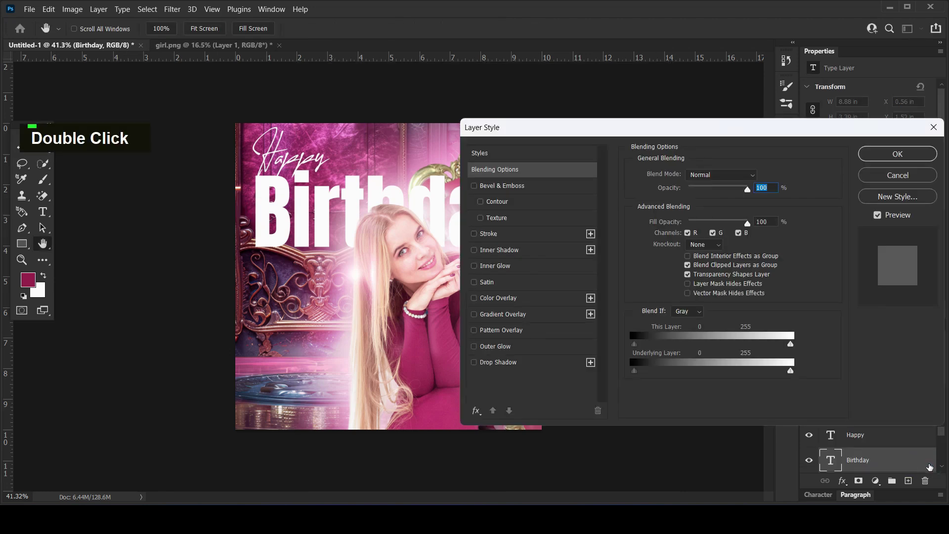
drag(508, 127, 548, 155)
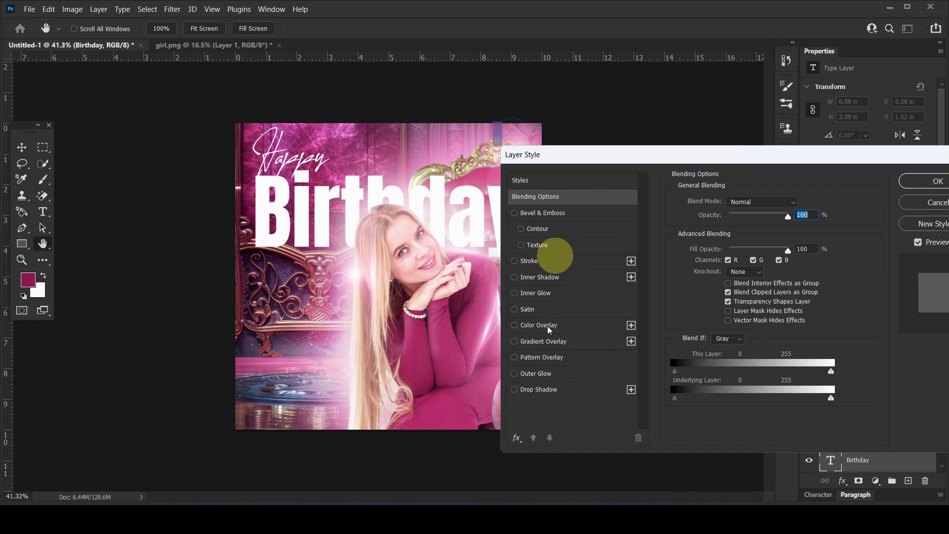
click(532, 390)
double_click(792, 218)
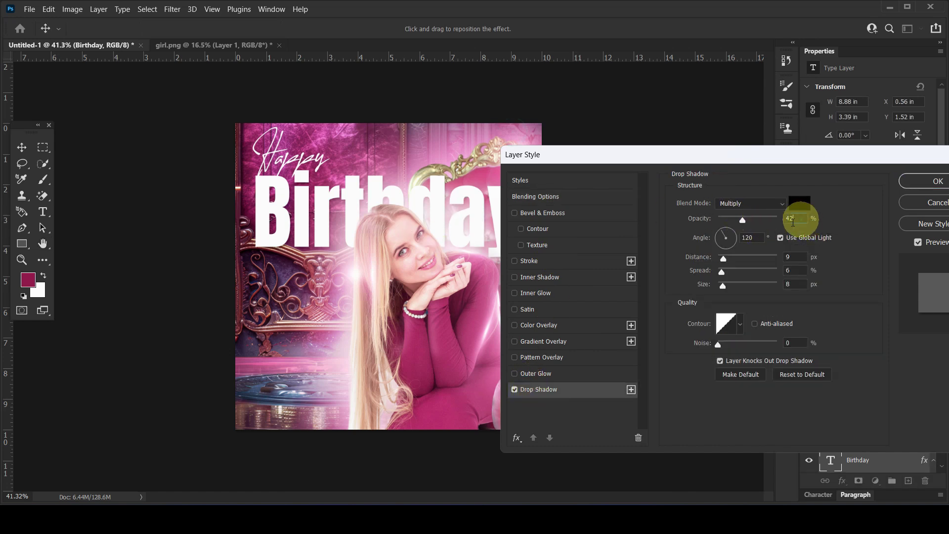
text(45)
double_click(791, 218)
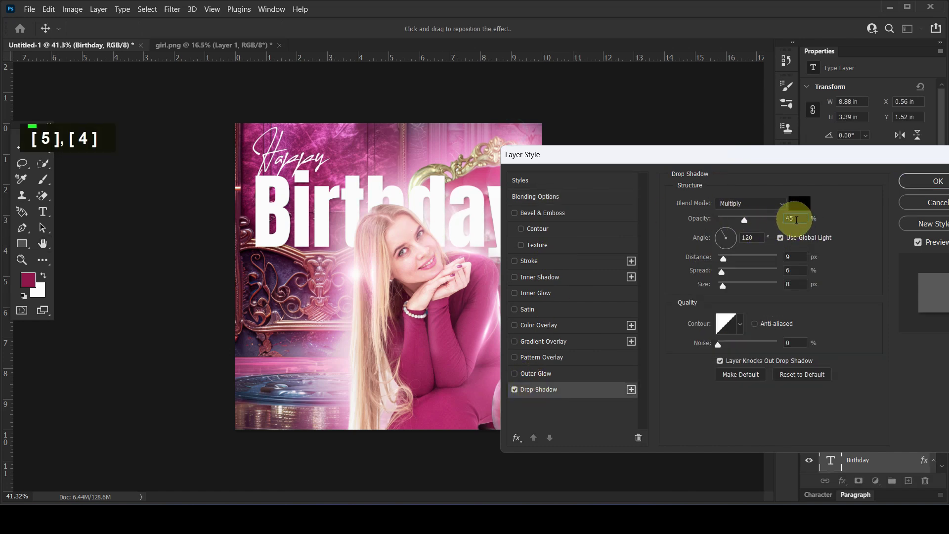
text(40)
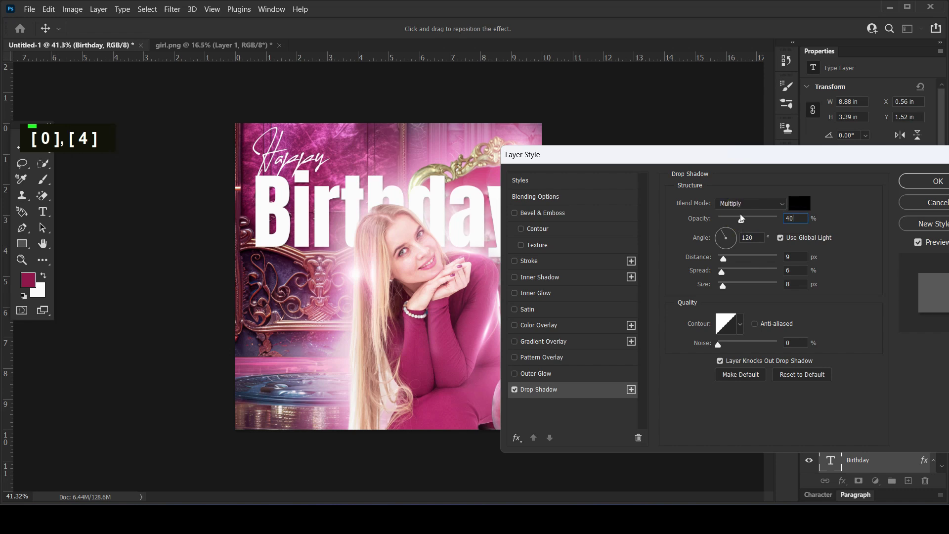
click(921, 181)
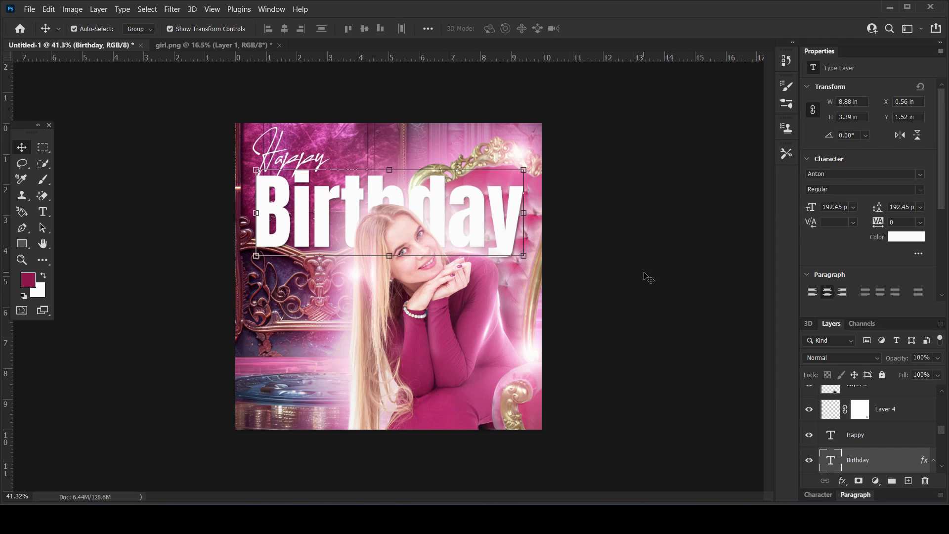
Step: Place the flowers.png image in the composite, move it over the lower-left corner and rotate it about 66°
mouse_move(218, 508)
click(242, 413)
click(605, 184)
drag(621, 216, 348, 369)
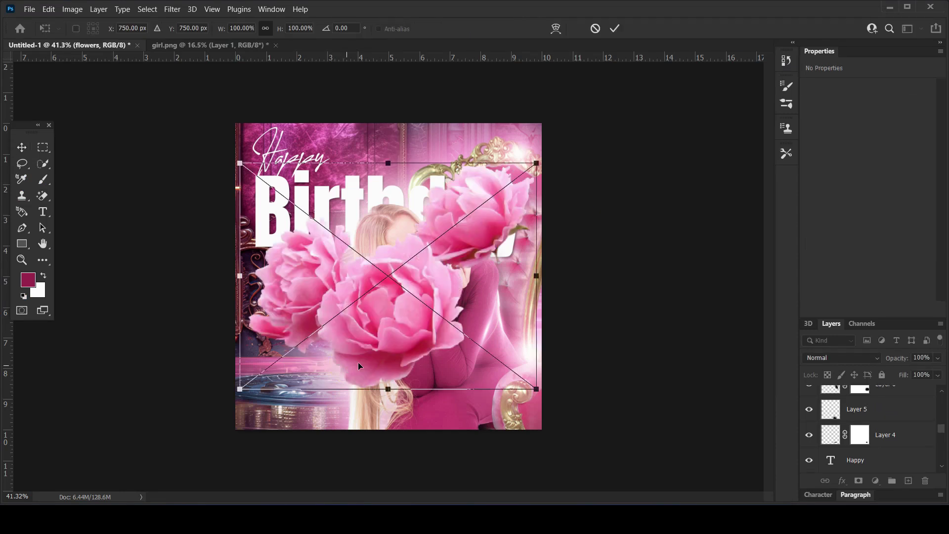
drag(560, 183, 326, 373)
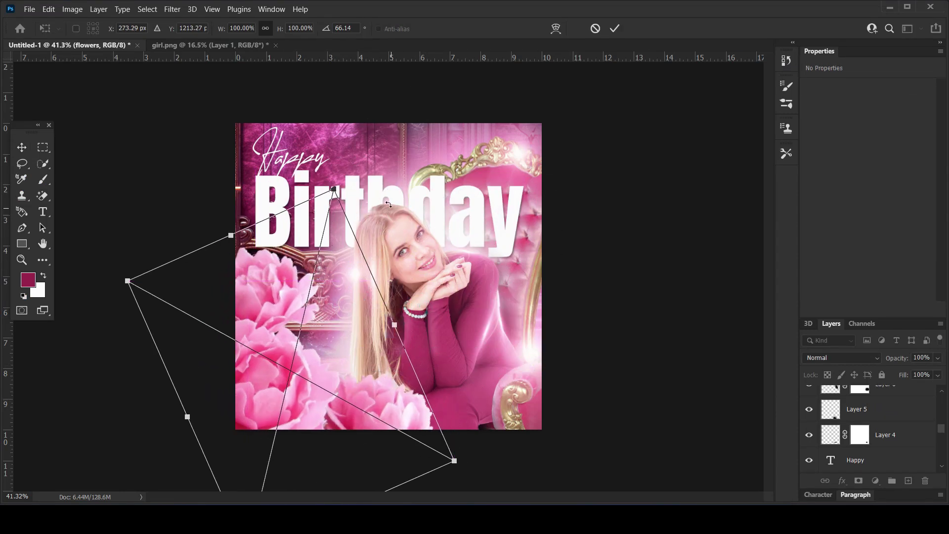
Step: Scale the flowers down in stages and tuck them into the canvas's lower-left corner, clear of the woman's hair
drag(334, 193, 314, 258)
drag(278, 390, 283, 371)
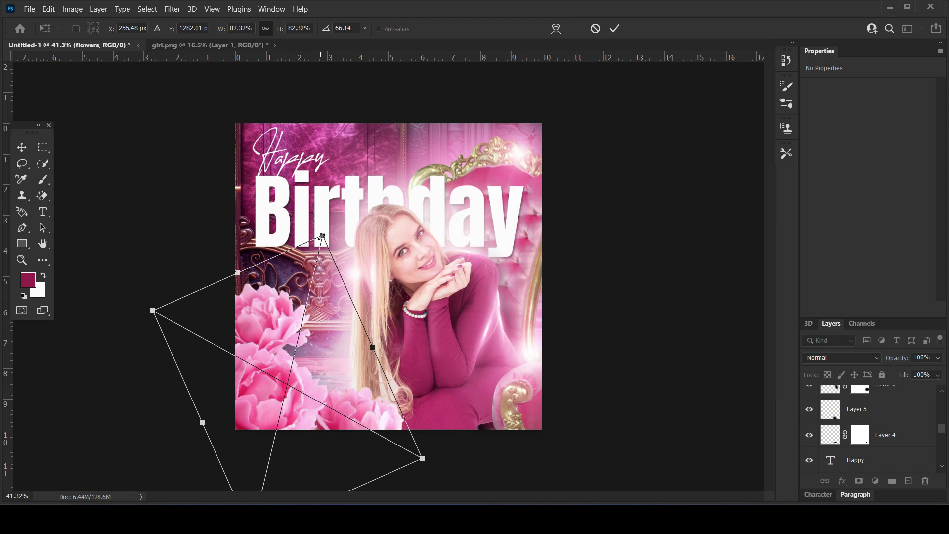
drag(322, 236, 315, 270)
drag(266, 406, 263, 387)
key(Return)
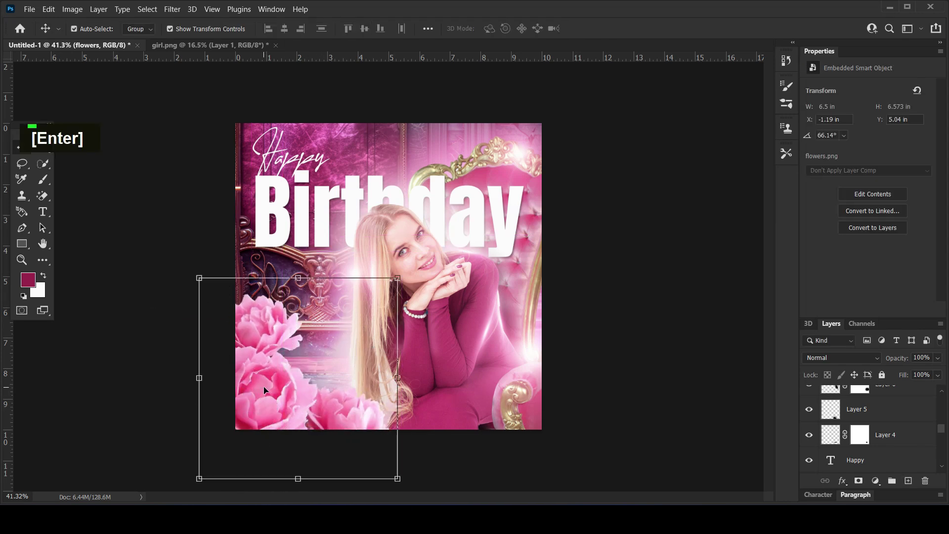
click(398, 278)
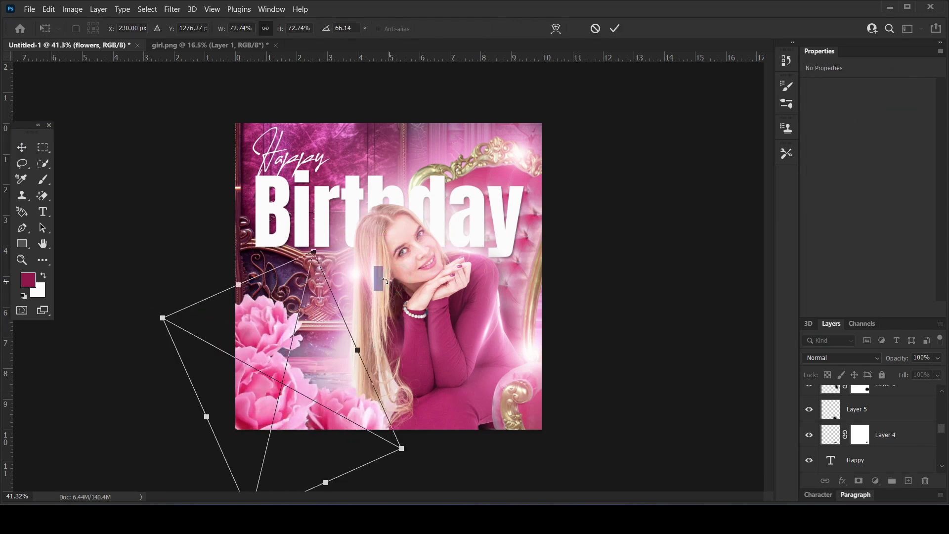
drag(312, 252, 296, 309)
drag(261, 403, 257, 386)
key(Return)
key(Return)
click(672, 348)
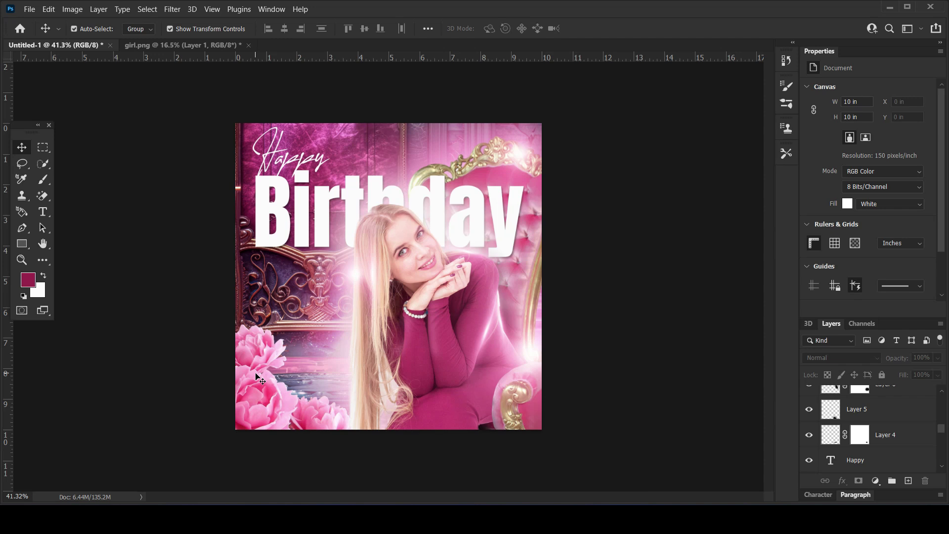
Step: Add a white Anton text layer at 12 pt over the left background with the celebrant's first name
click(43, 212)
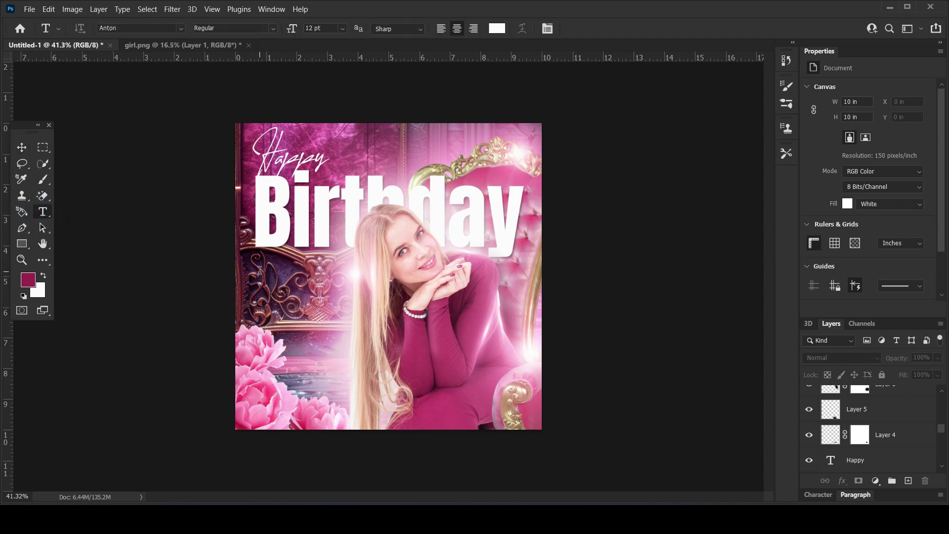
click(259, 297)
text(Amelia)
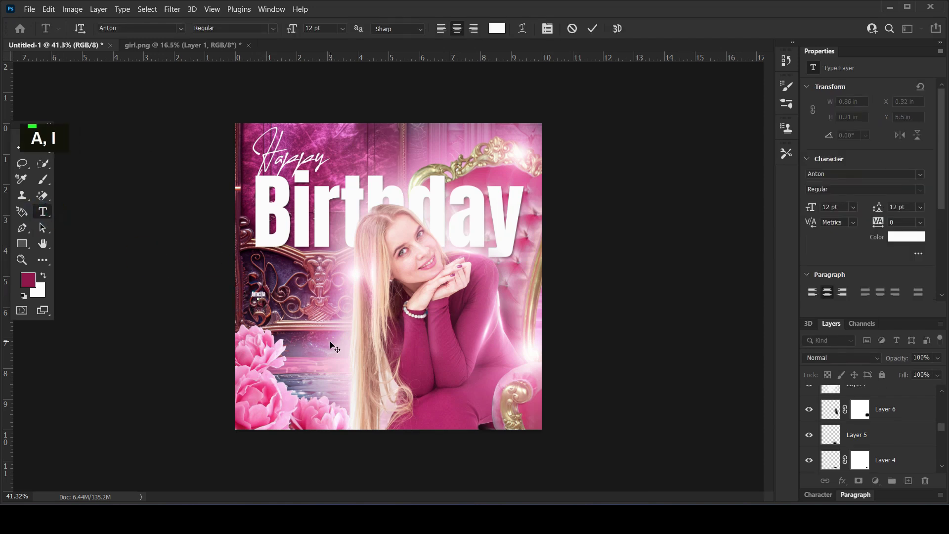
Step: Enlarge the name text and position it directly below the Birthday title, aligned with the title's left edge
click(20, 148)
drag(265, 291, 331, 291)
key(Return)
click(118, 348)
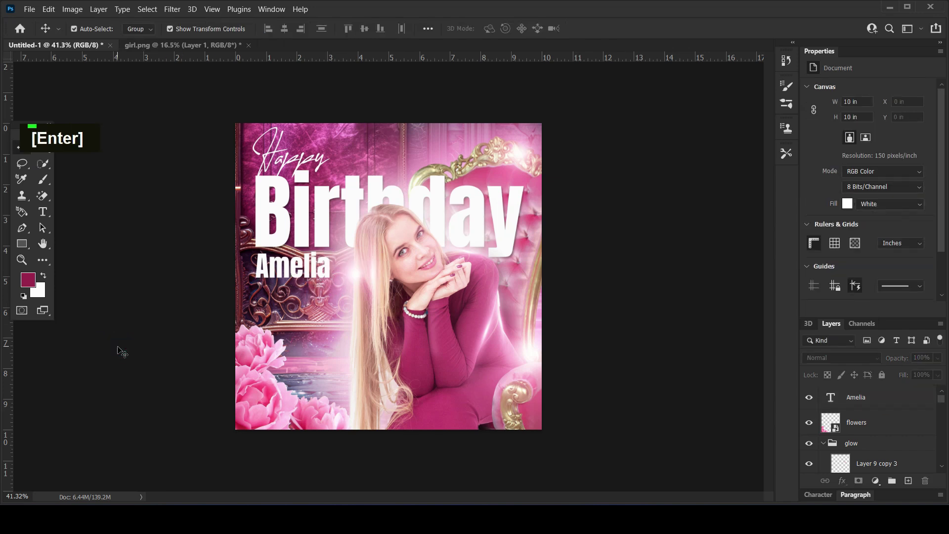
click(315, 273)
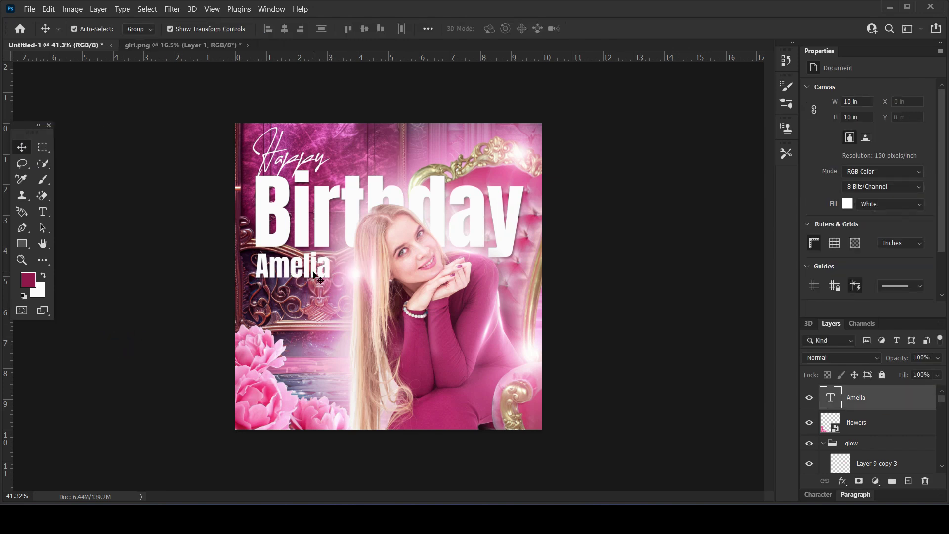
Step: Enlarge the celebrant's name text further under the Birthday title until it reaches the woman's hair
drag(331, 287, 349, 296)
key(Return)
click(690, 351)
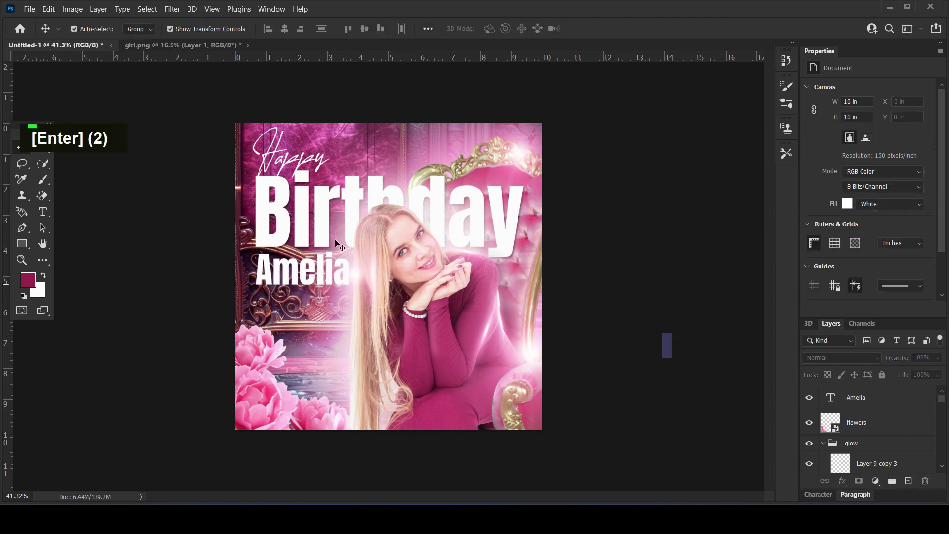
Step: Add a white "23" text layer beneath the celebrant's name and scale it up to large numerals
click(42, 212)
click(262, 340)
text(23)
click(24, 148)
drag(285, 329, 321, 362)
key(Return)
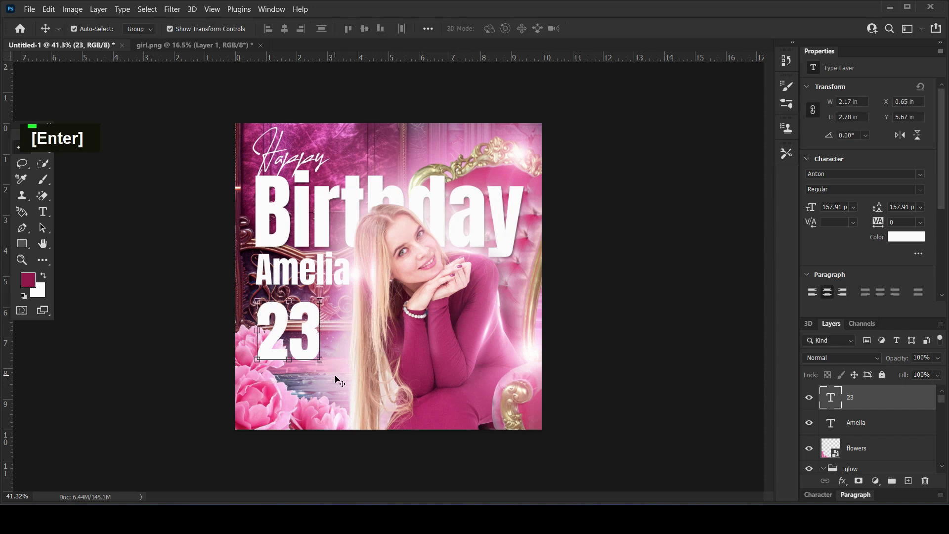
Step: Set the "23" text to the Poppins Light font with a tracking of -100
text(mono)
key(BackSpace)
key(BackSpace)
key(BackSpace)
key(BackSpace)
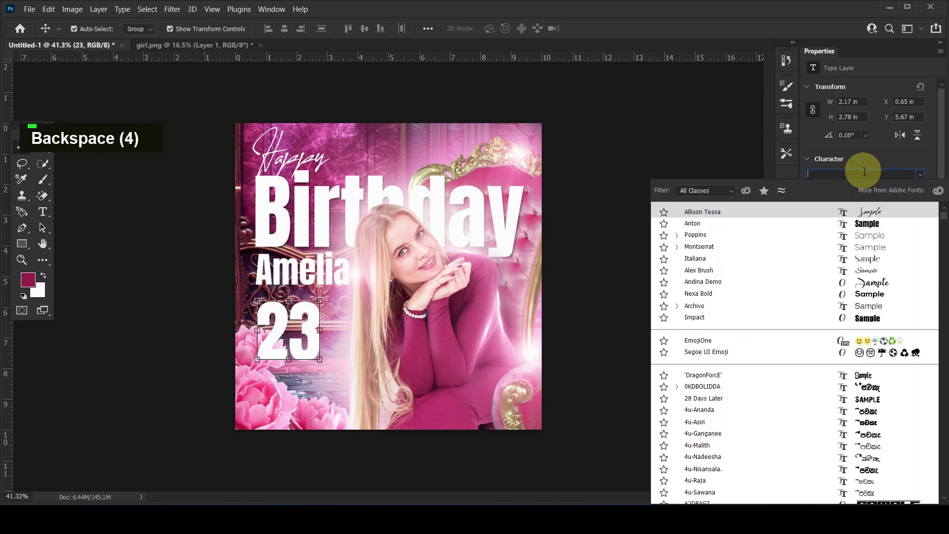
text(popp)
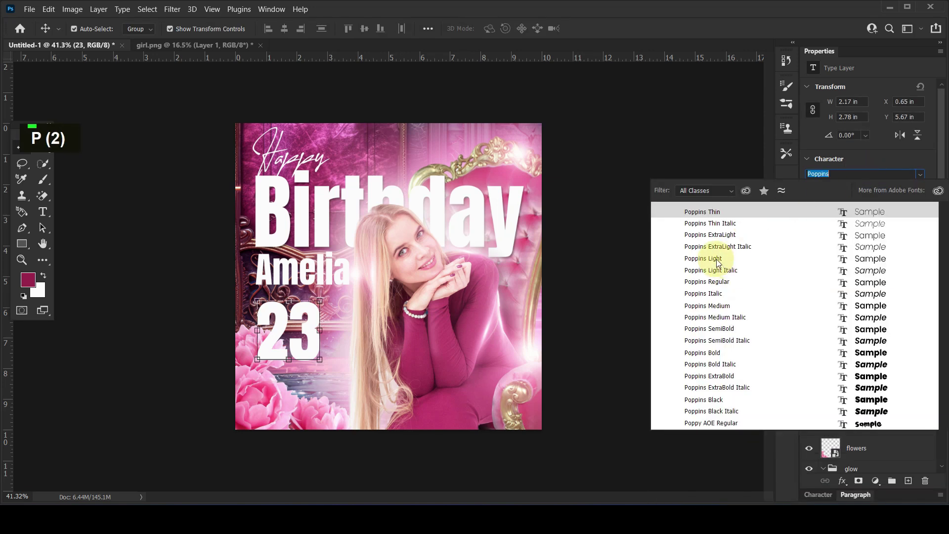
click(717, 259)
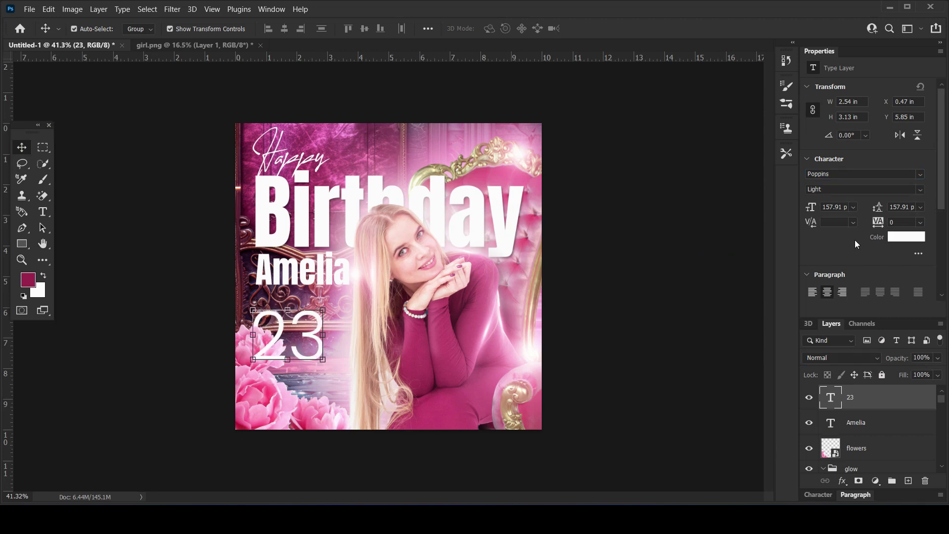
mouse_move(877, 225)
mouse_down()
mouse_move(858, 224)
mouse_move(873, 221)
mouse_up()
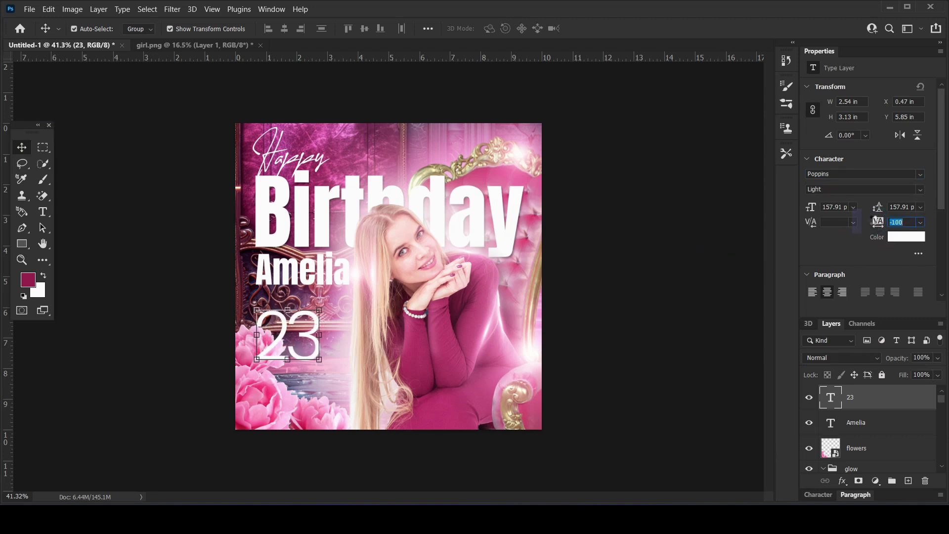
Step: Move the "23" up close beneath the celebrant's name, aligned with the name's left edge
drag(284, 341, 295, 319)
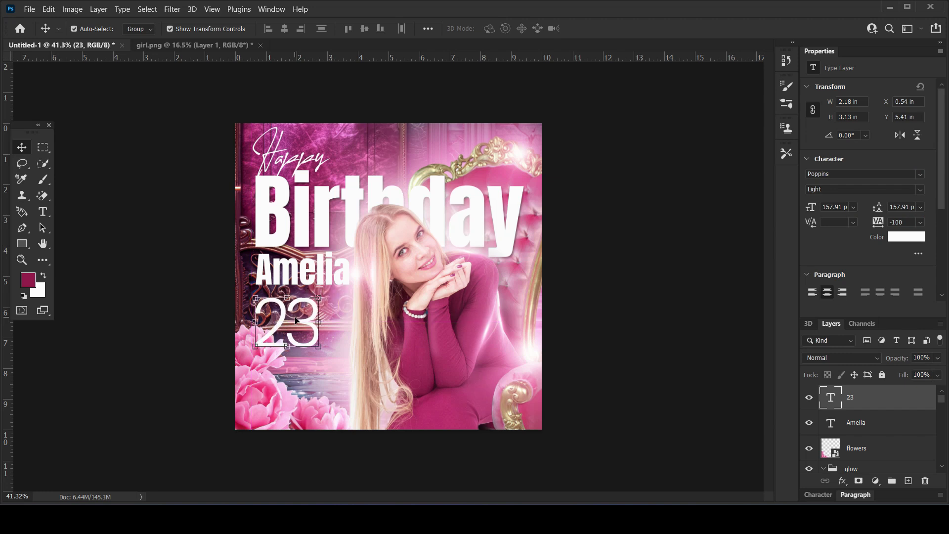
key(Left)
click(670, 352)
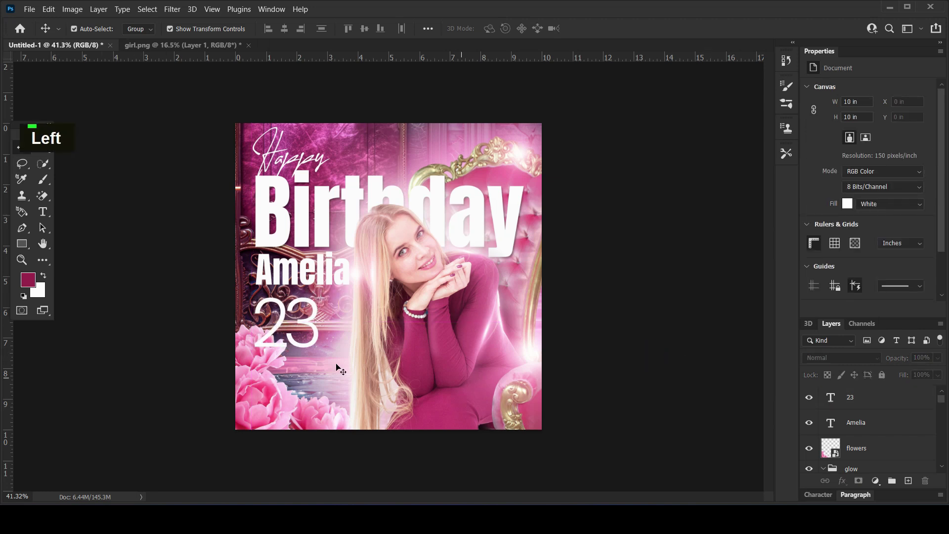
Step: Set the Layer 10 shading to Hard Light, scale it to about 126% and reduce its opacity to 63%
click(358, 133)
click(846, 357)
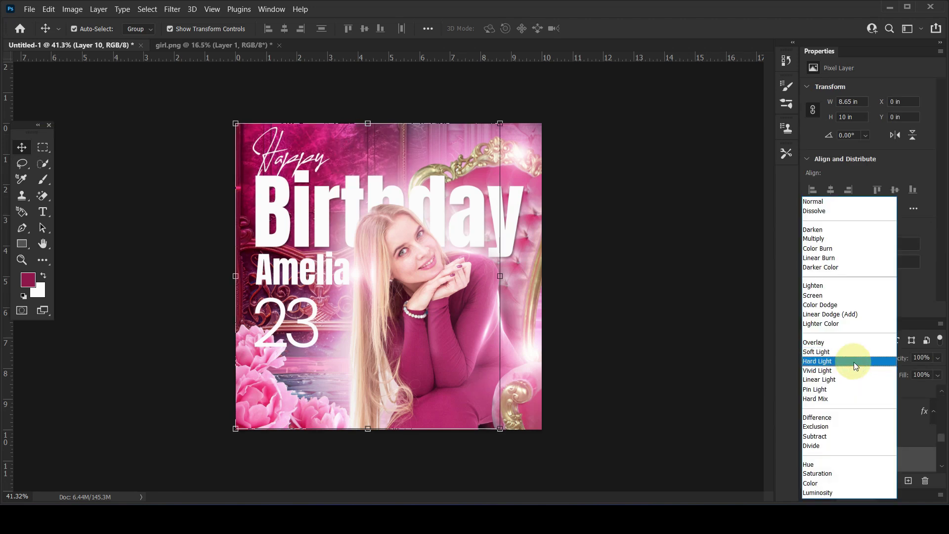
click(853, 361)
key(ctrl+t)
drag(499, 284, 565, 285)
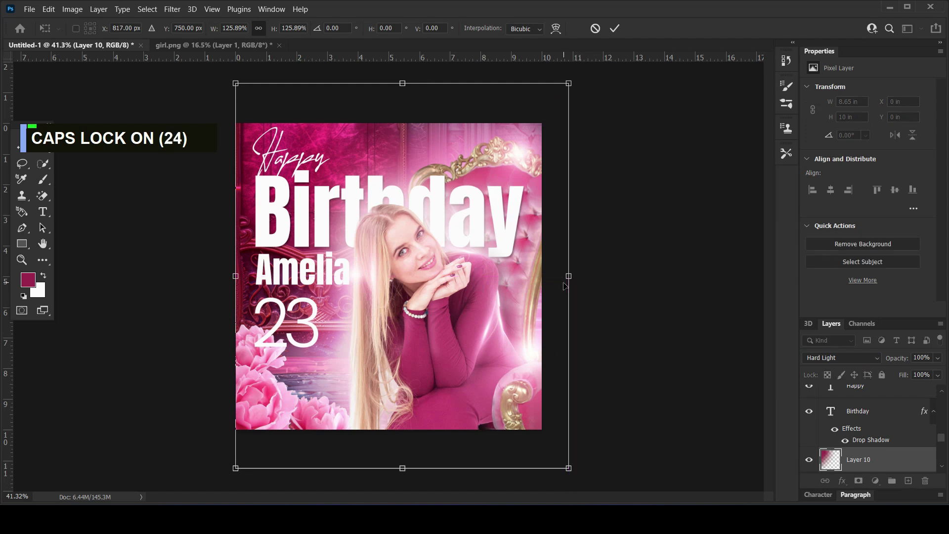
key(Return)
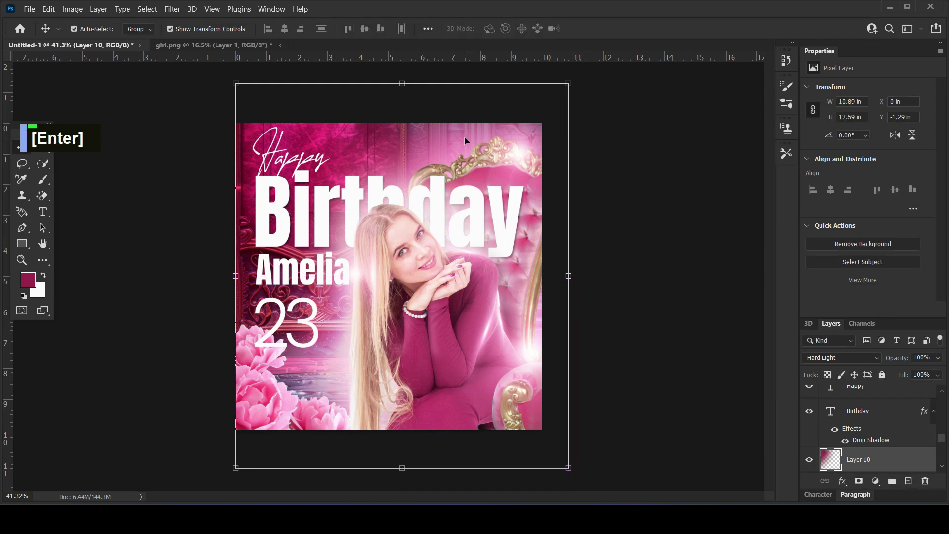
drag(908, 361, 892, 362)
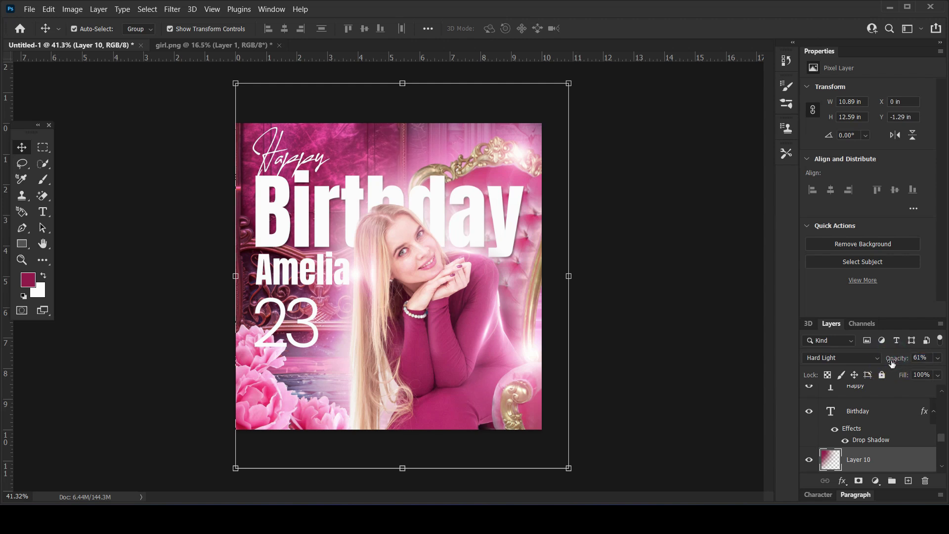
scroll(893, 455, down, 9)
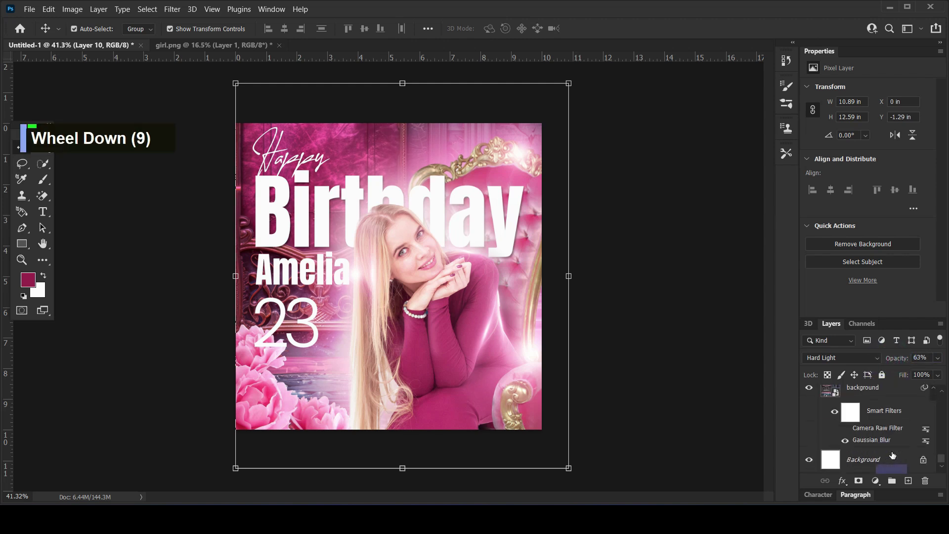
double_click(882, 442)
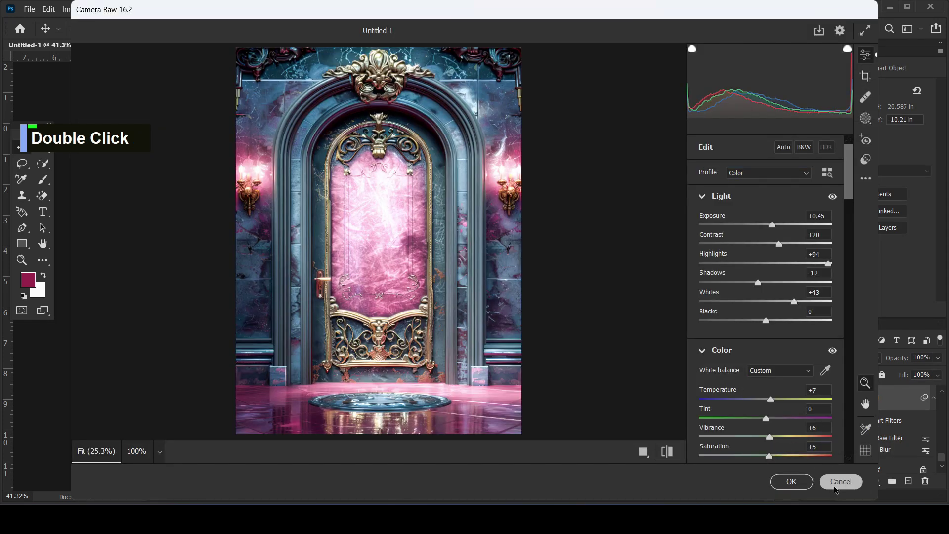
click(836, 484)
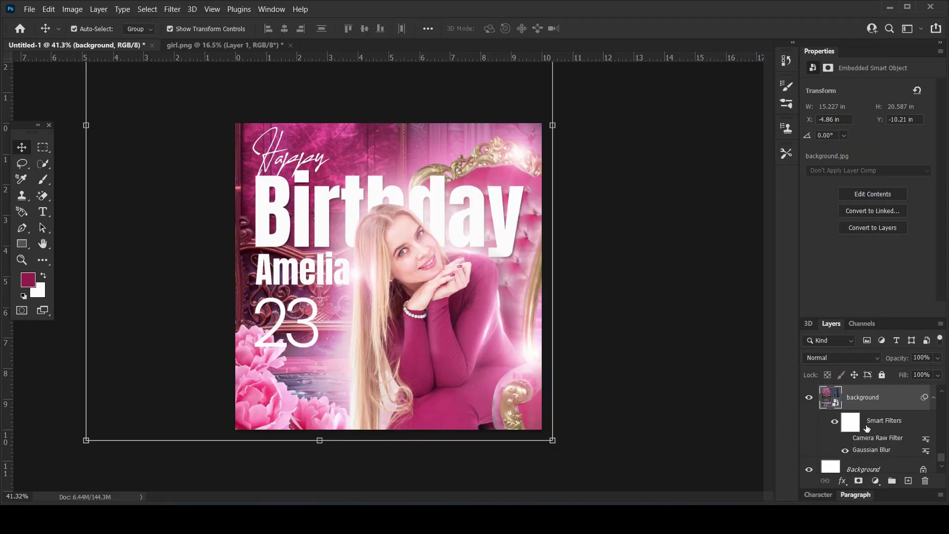
Step: Set the radius of the background layer's Gaussian Blur smart filter to 3.1 pixels
click(847, 453)
double_click(850, 451)
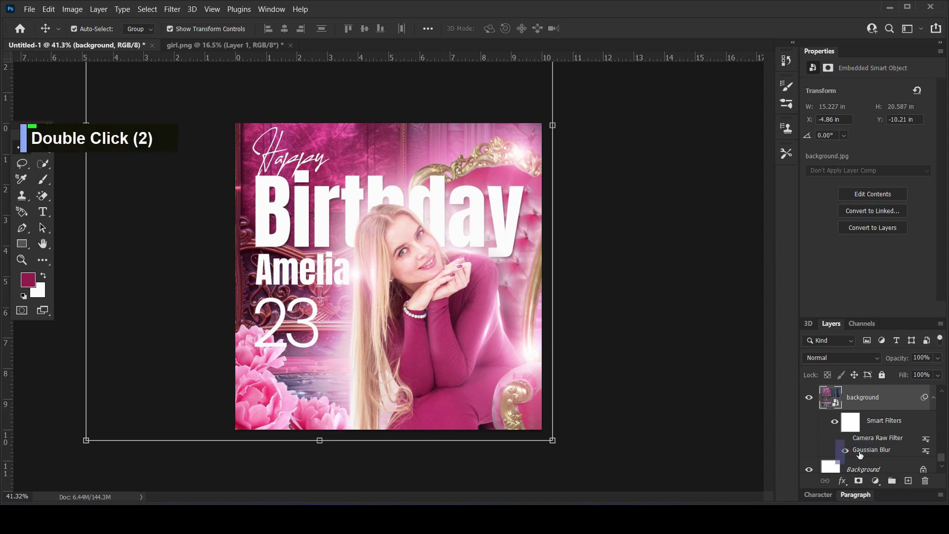
click(514, 218)
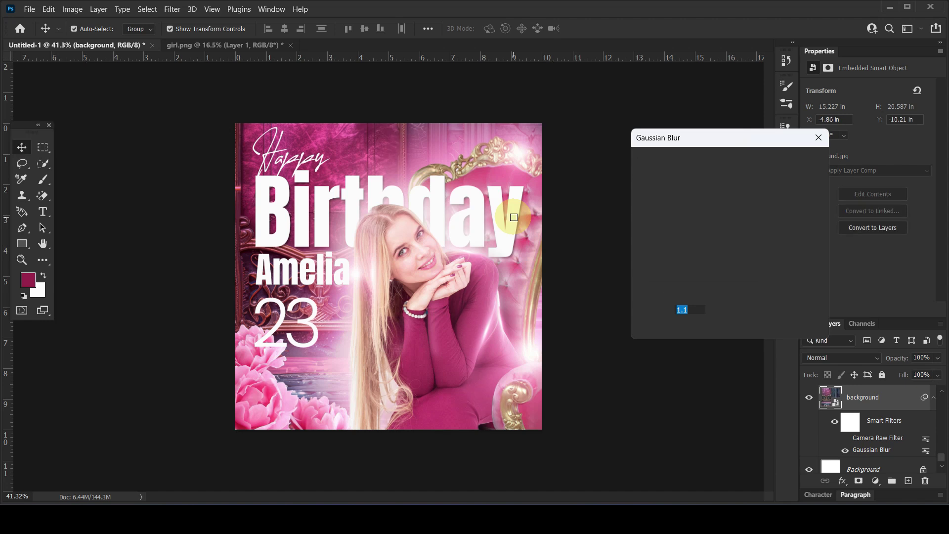
drag(652, 328, 662, 328)
click(797, 164)
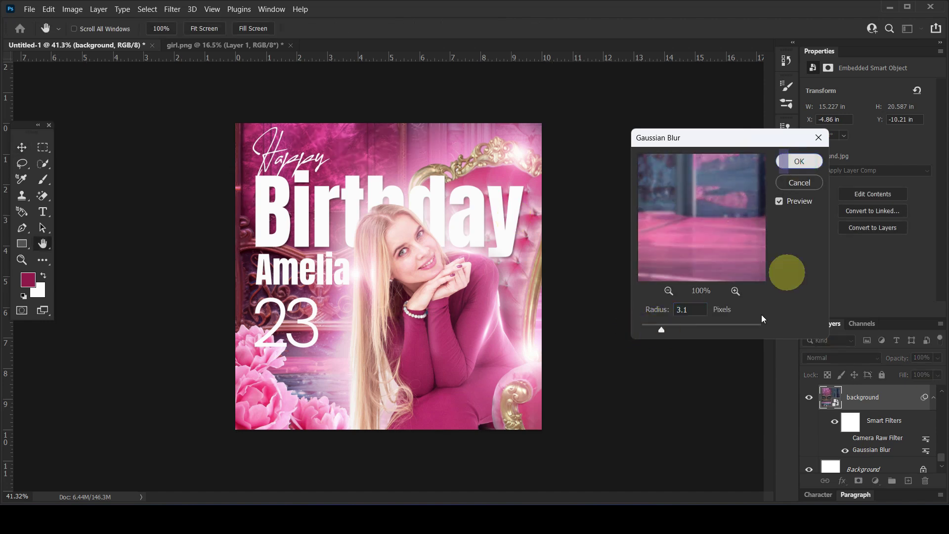
click(690, 345)
Step: Add a deep pink solid-color fill layer directly above the flowers layer and invert its mask to black
mouse_move(253, 408)
mouse_down()
mouse_move(259, 425)
mouse_move(254, 396)
mouse_move(248, 409)
mouse_up()
click(876, 481)
click(872, 264)
click(881, 203)
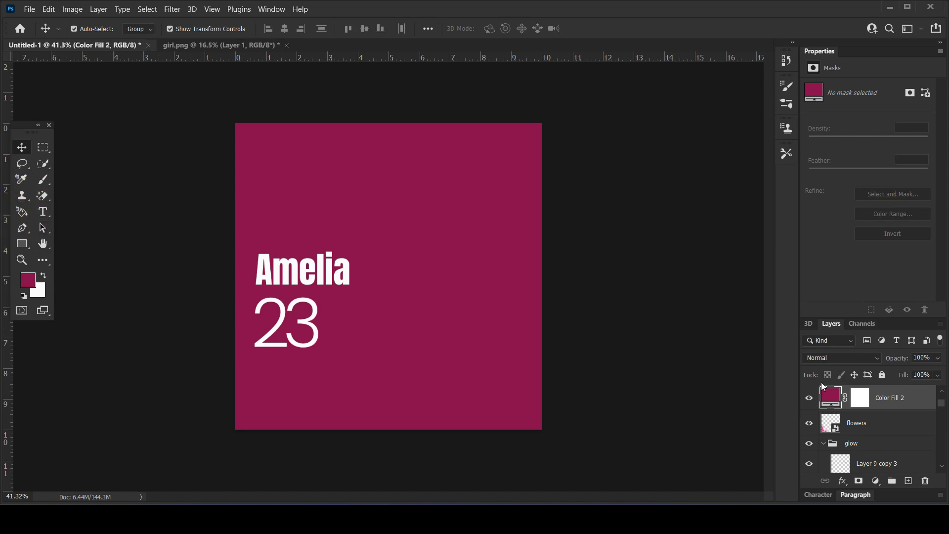
click(860, 397)
key(ctrl+i)
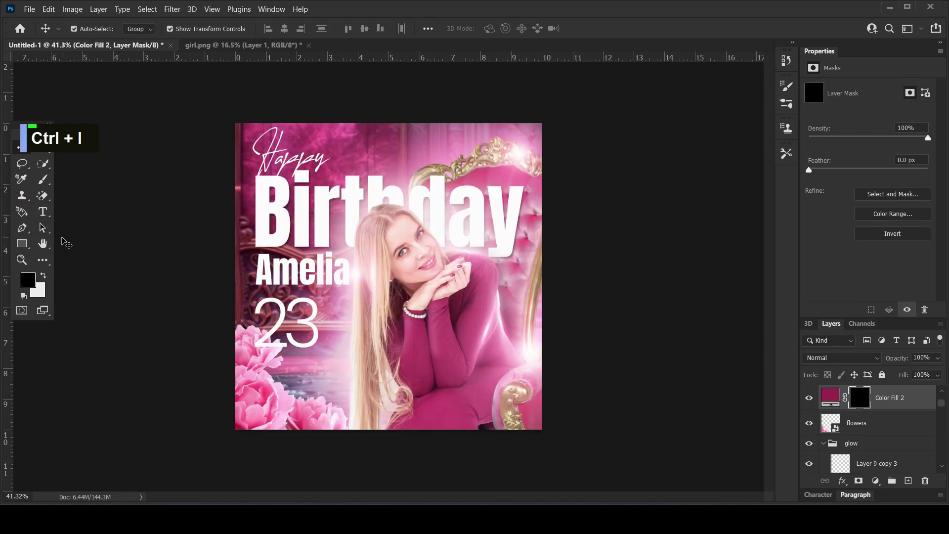
Step: Draw a vertical gradient on the fill layer's mask to fade the color upward from the canvas's lower edge
click(43, 260)
click(95, 430)
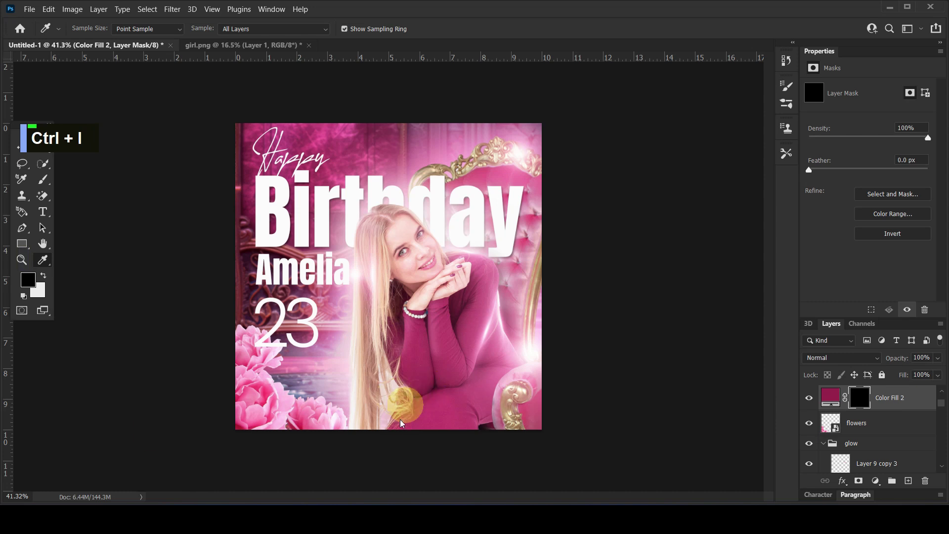
key(g)
mouse_move(394, 439)
mouse_down()
mouse_move(387, 374)
mouse_move(393, 426)
mouse_up()
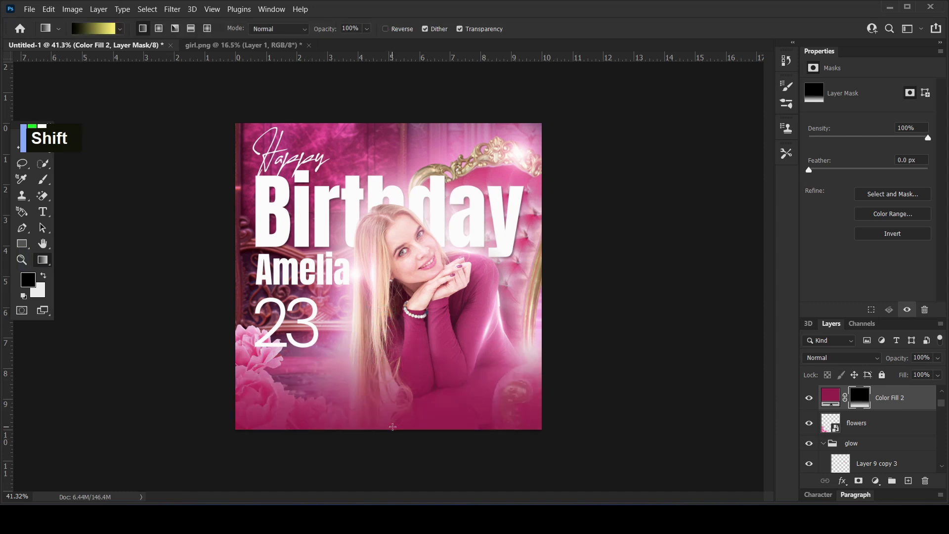
Step: Change the lower-edge fill layer's color to the very dark burgundy #160108
double_click(828, 399)
drag(742, 298, 758, 376)
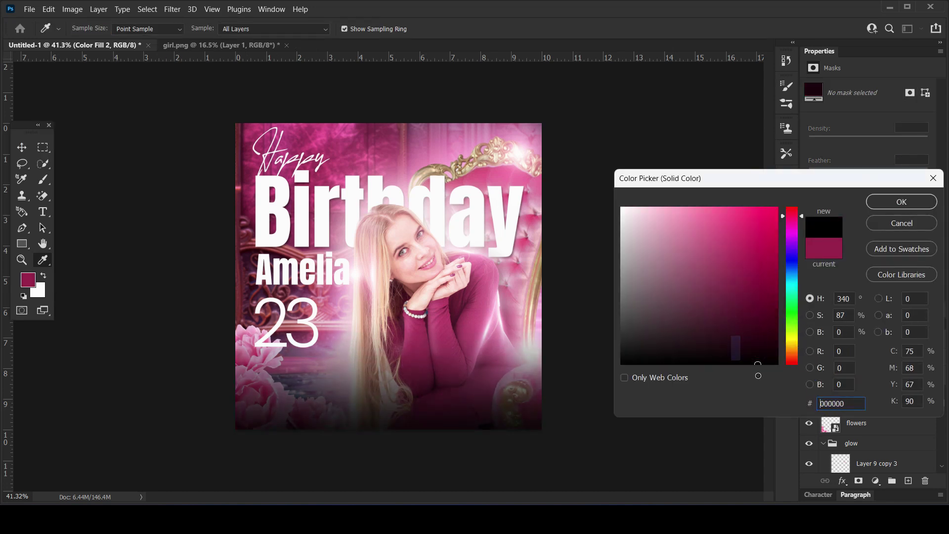
mouse_move(791, 218)
mouse_down()
mouse_move(791, 227)
mouse_move(784, 208)
mouse_up()
click(765, 233)
click(752, 212)
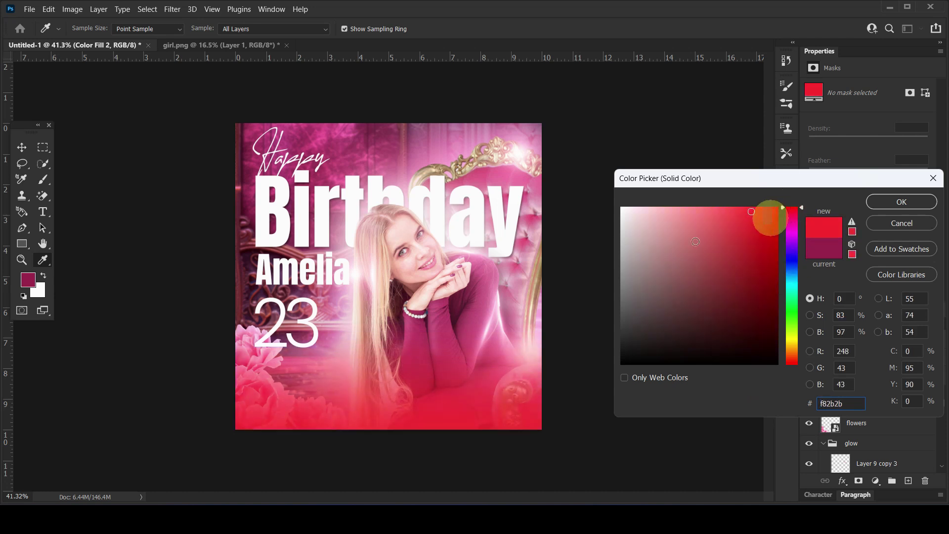
click(483, 185)
click(756, 297)
click(759, 315)
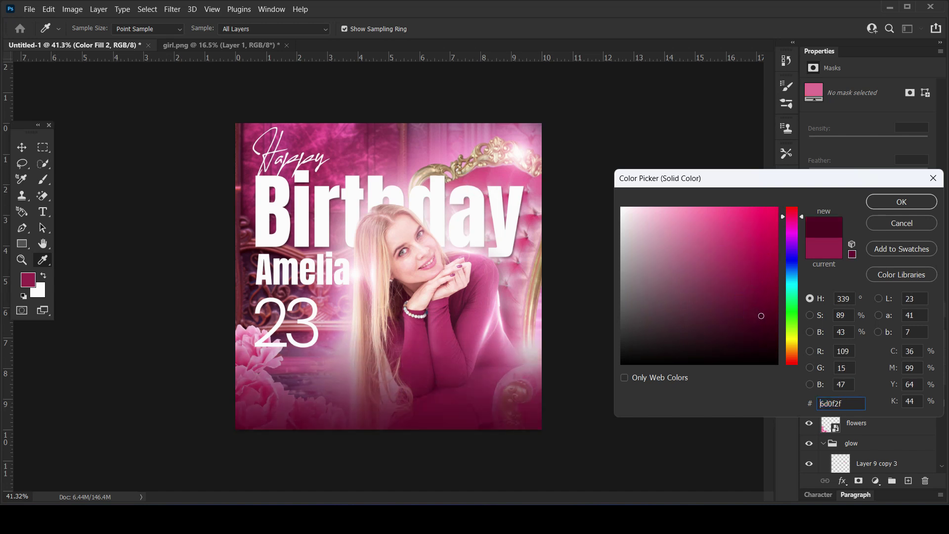
click(767, 335)
click(768, 346)
click(771, 351)
click(880, 203)
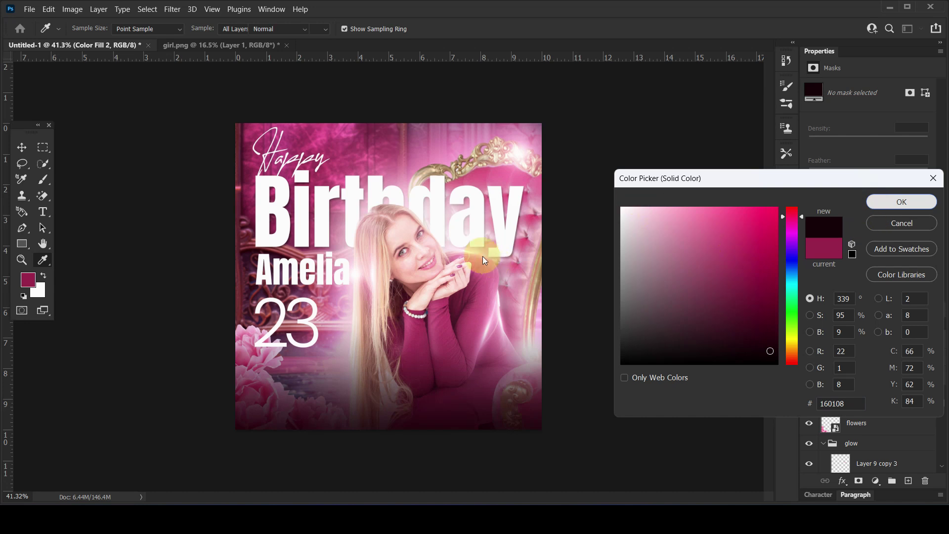
Step: Reorder the "23" text layer to sit directly beneath the flowers layer
key(g)
click(26, 146)
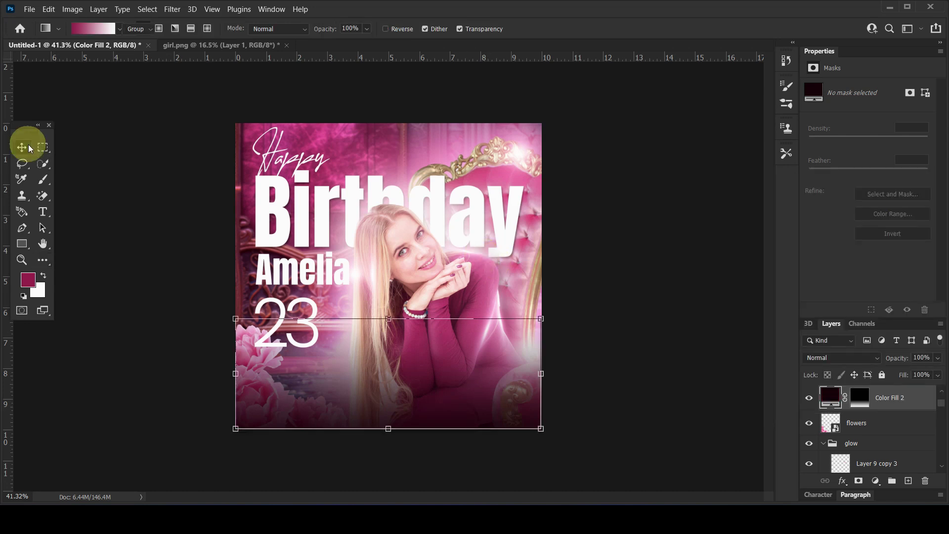
click(210, 266)
click(273, 324)
drag(827, 403, 870, 443)
drag(889, 411, 879, 459)
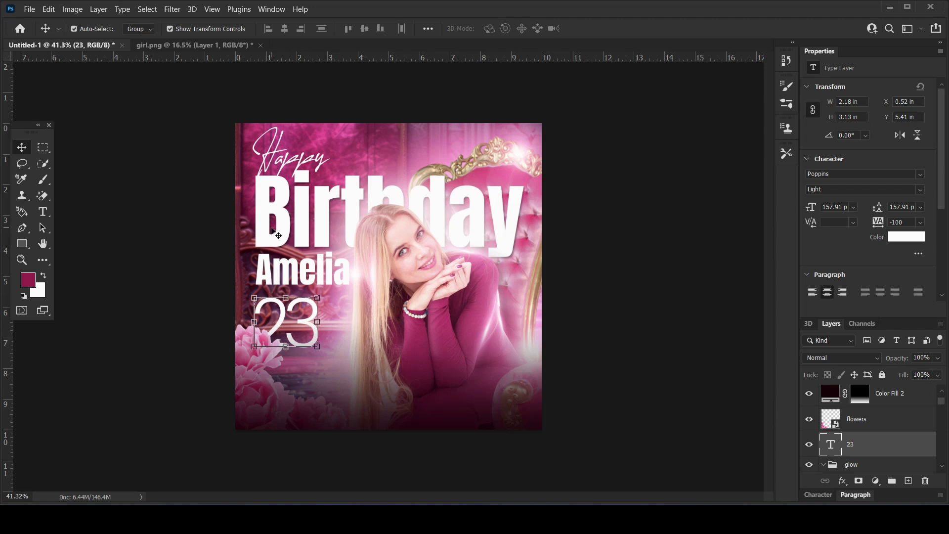
Step: Scale the "Happy" script text down slightly to about 2.5 in wide and nudge it upward
click(280, 169)
drag(331, 125, 320, 135)
key(Return)
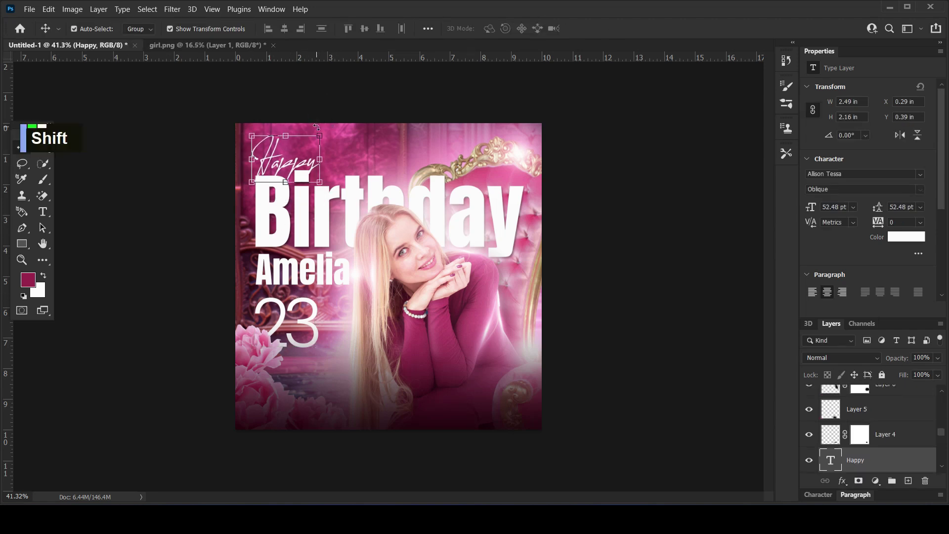
key(shift+Up)
Step: Nudge the title, name and "23" up together, and raise the "23" alone closer to the name
shift+click(260, 242)
shift+click(280, 310)
key(shift+Up)
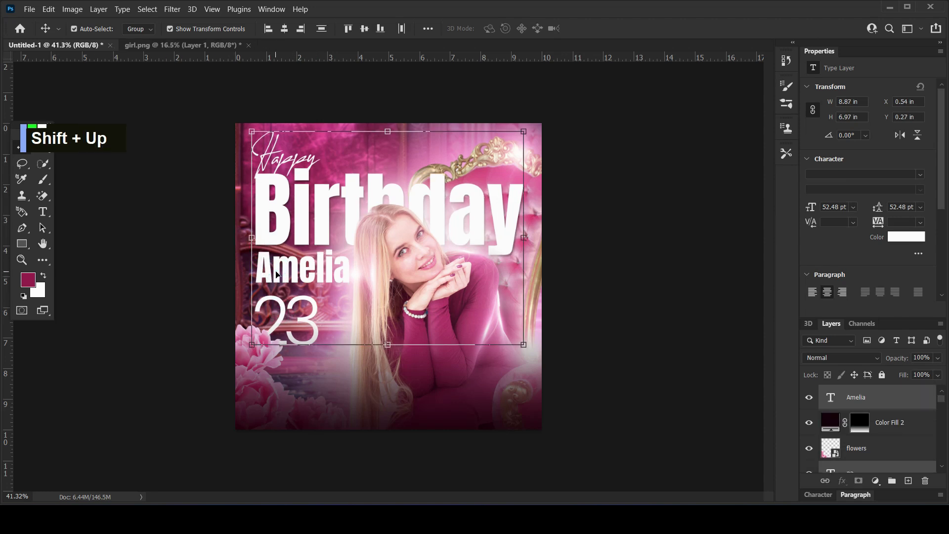
click(280, 307)
key(shift+Up)
key(shift+Up)
key(shift+Up)
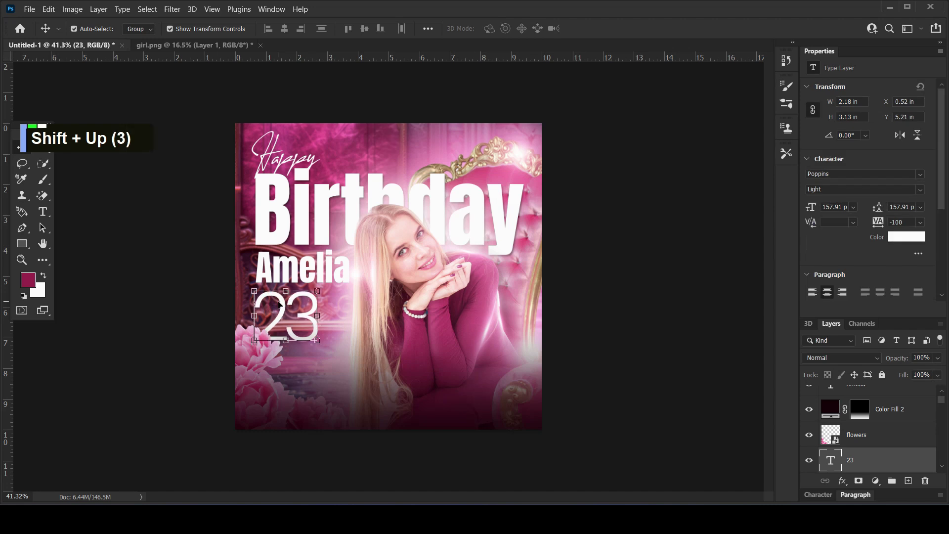
click(697, 349)
Step: Copy the full birthday greeting paragraph from the text file in New folder (21) and return to Photoshop
mouse_move(212, 519)
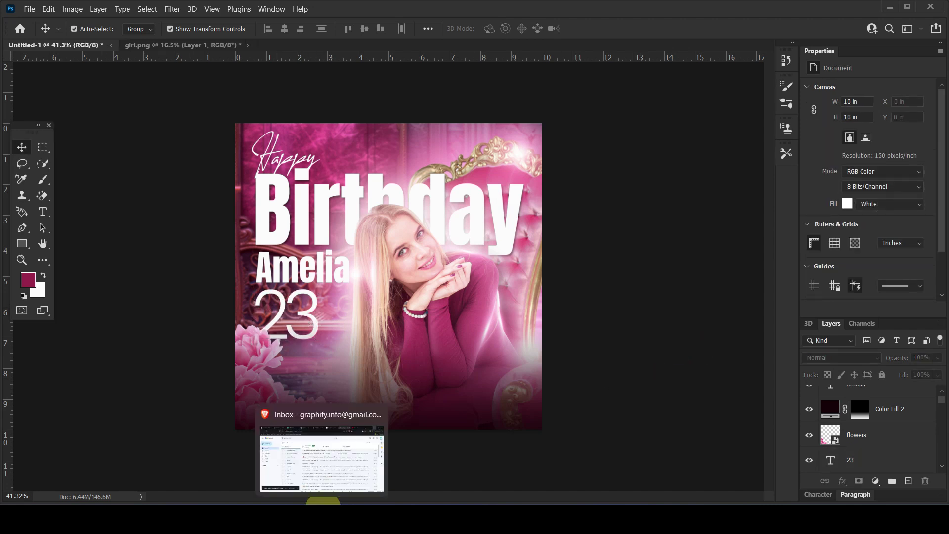
click(213, 457)
double_click(356, 171)
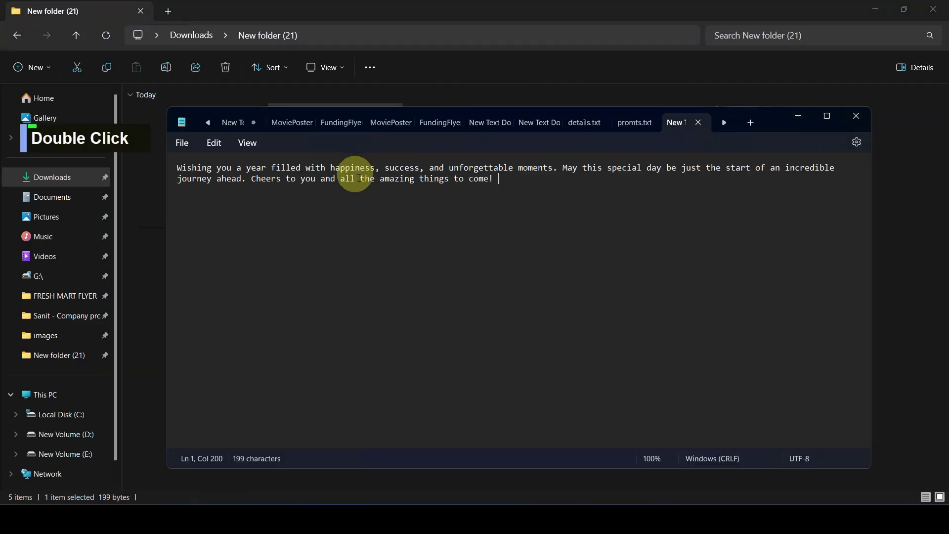
drag(495, 180, 155, 169)
key(ctrl+c)
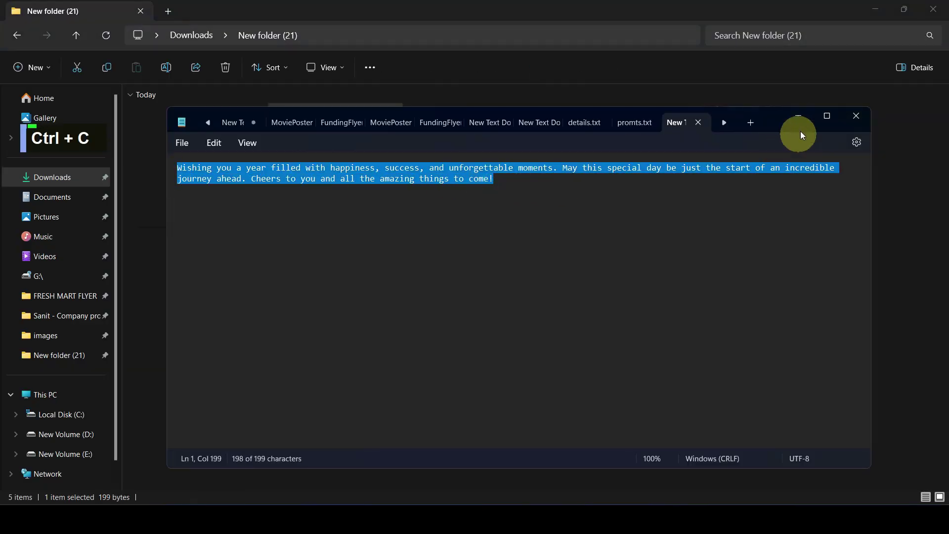
click(798, 116)
click(361, 500)
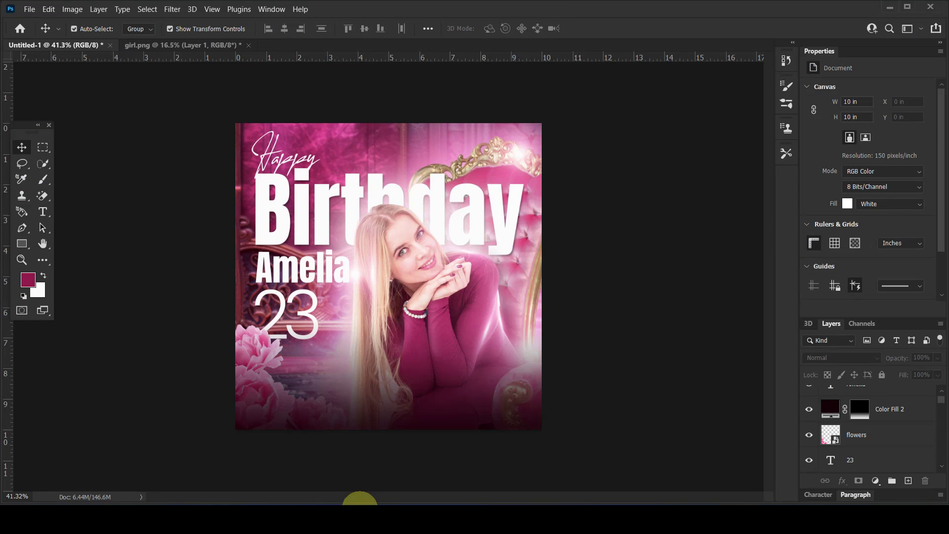
Step: Add a white paragraph text box about 7.6 in wide near the poster's lower edge containing the copied birthday greeting
click(43, 211)
drag(286, 392, 518, 413)
key(ctrl+v)
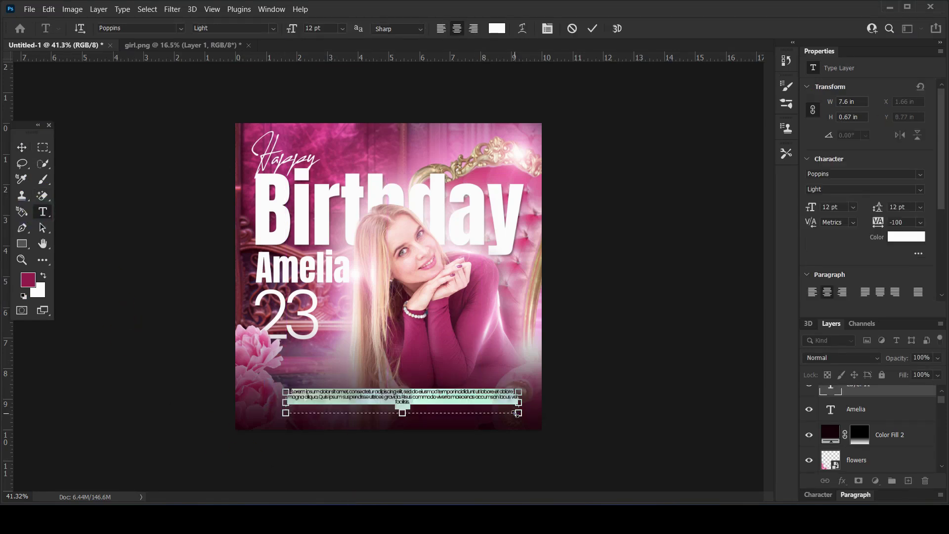
key(ctrl+a)
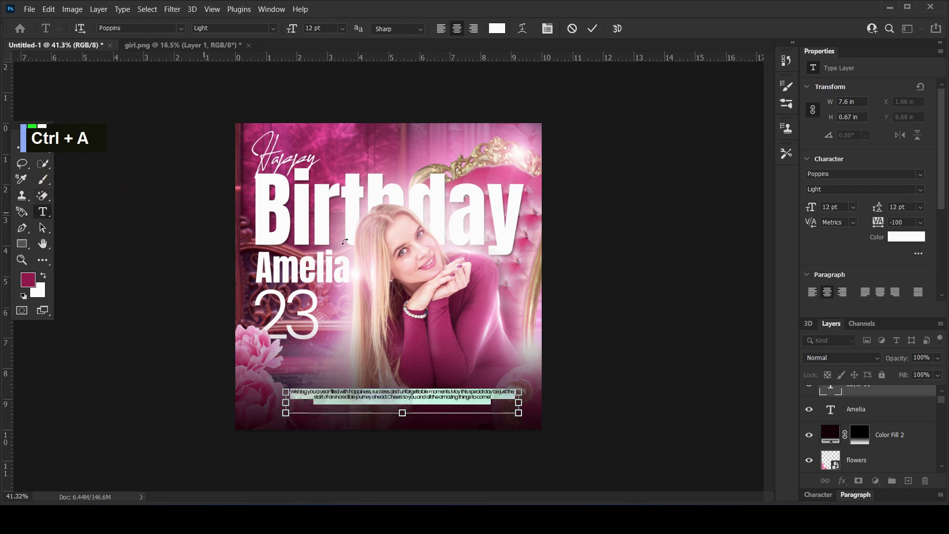
Step: Set the greeting paragraph's tracking to 0 and its font size to 13 pt
click(900, 223)
text(0)
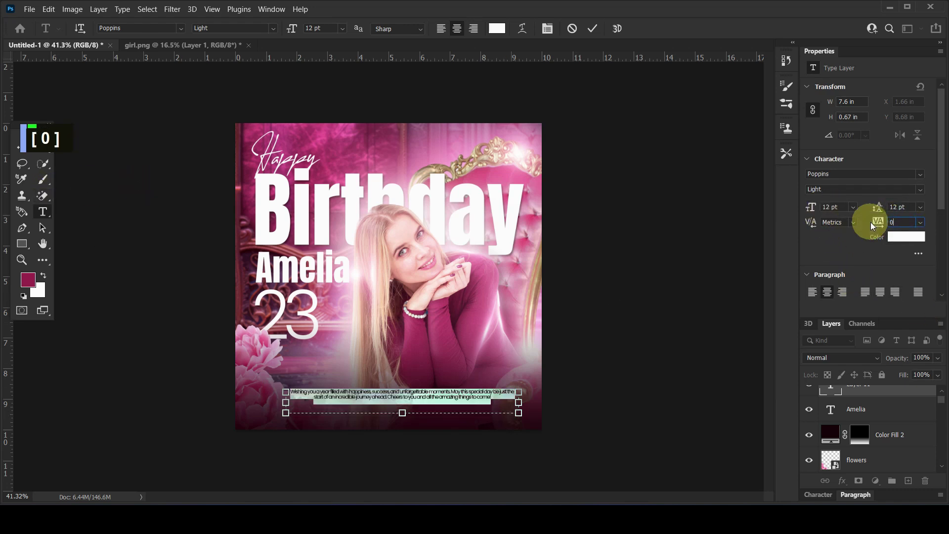
key(Tab)
text(13)
key(Return)
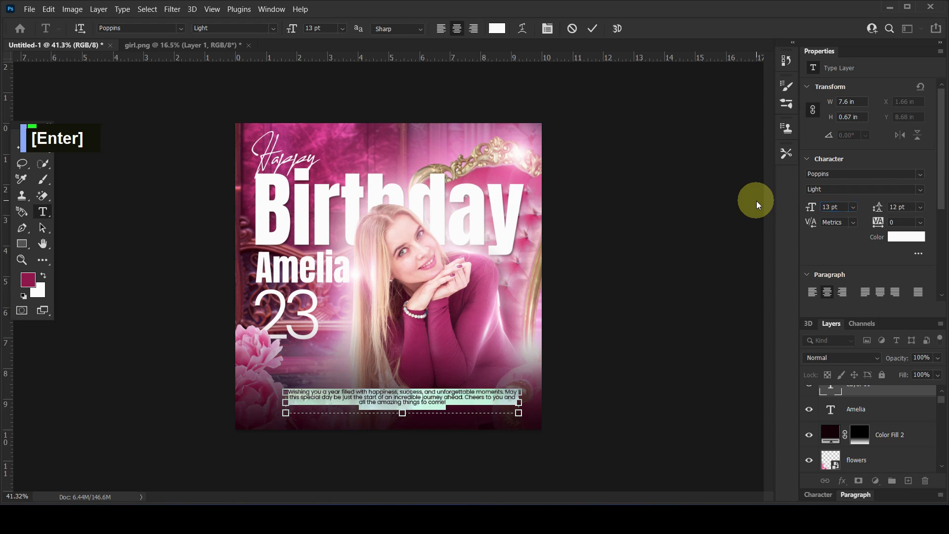
Step: Resize the greeting's text box to about 8.12 in wide, starting further left, and set the leading to 13 pt
drag(286, 403, 254, 404)
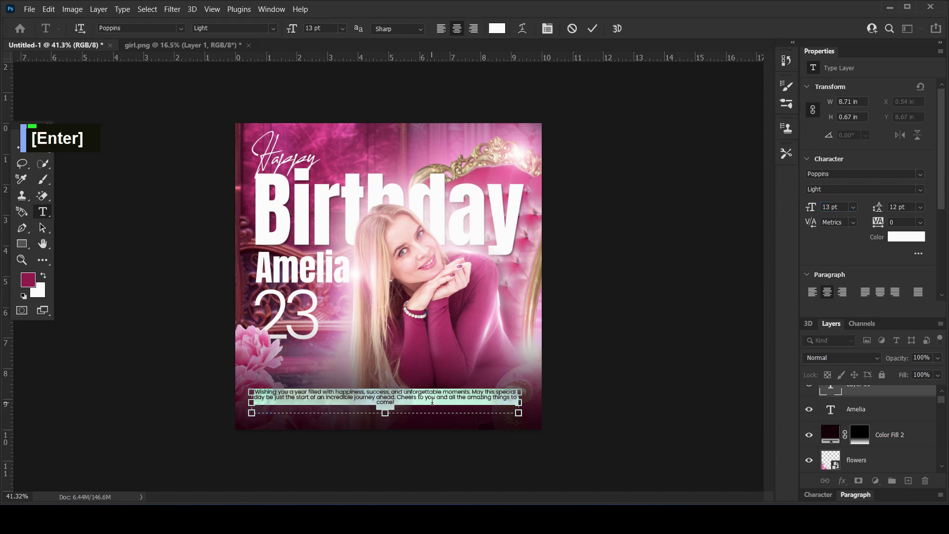
drag(519, 408, 497, 408)
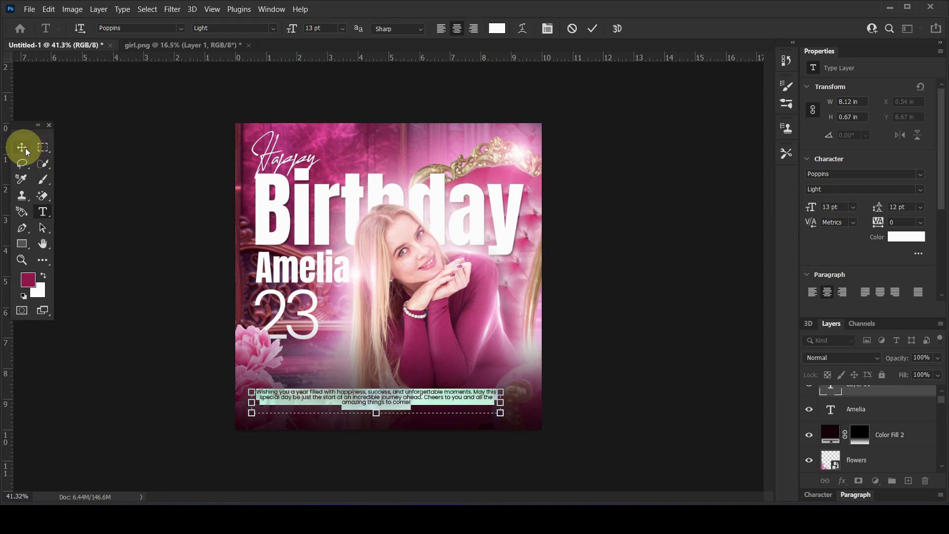
click(893, 208)
text(13)
key(Return)
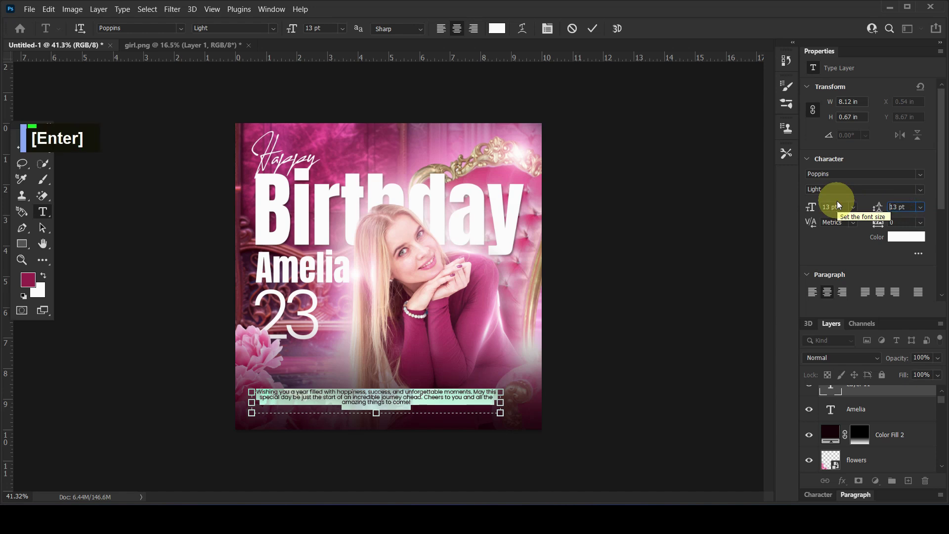
Step: Move the greeting paragraph slightly right and down to centre it along the poster's lower edge
click(19, 149)
click(158, 282)
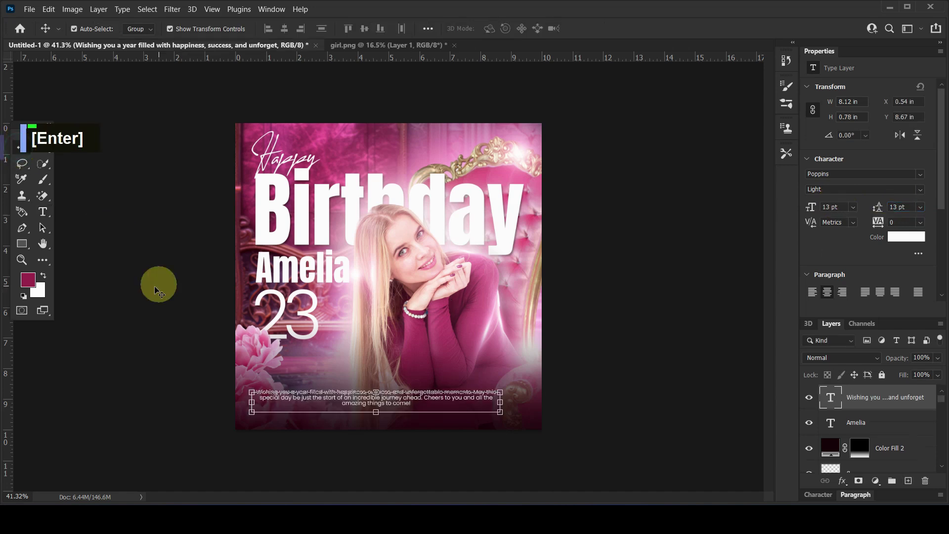
drag(389, 397, 402, 404)
click(615, 342)
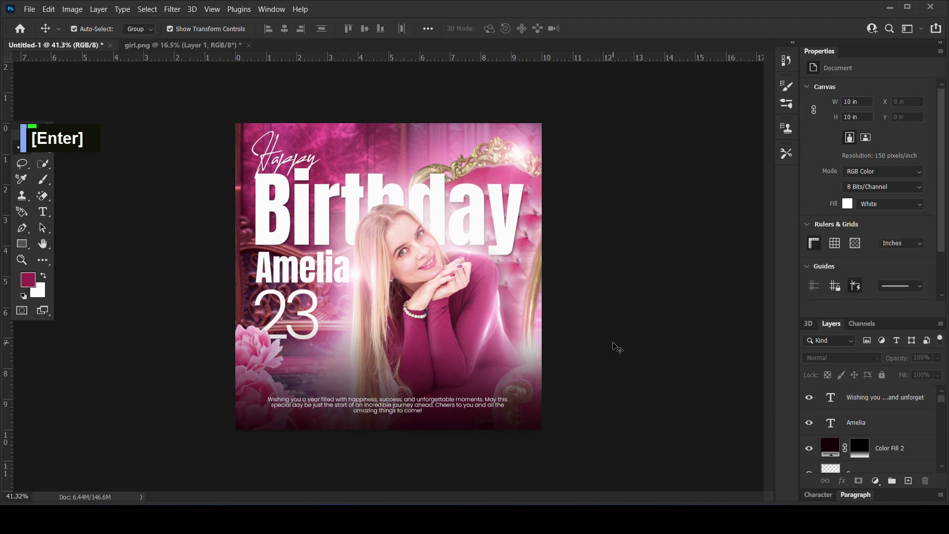
Step: Change the solid color of the Color Fill 2 layer to black (000000)
click(532, 425)
double_click(830, 445)
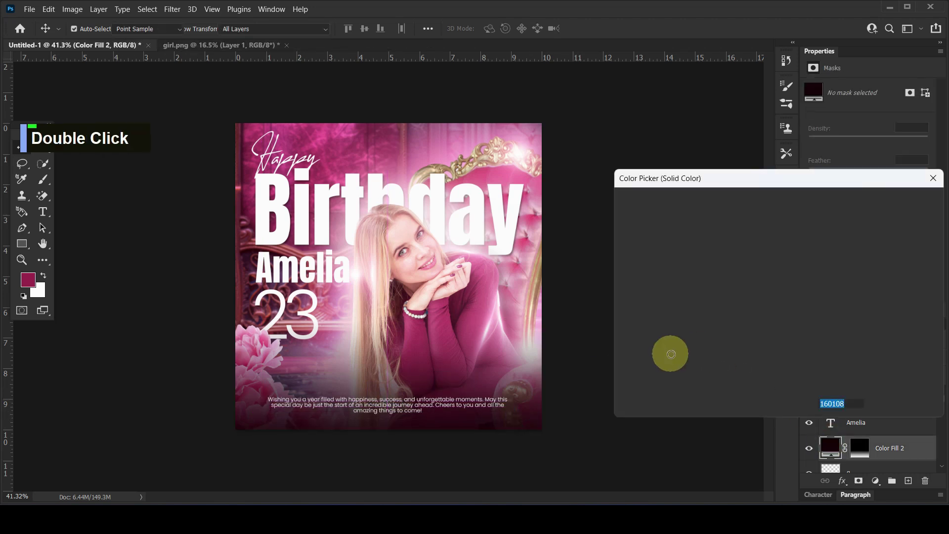
drag(625, 352, 612, 372)
click(877, 202)
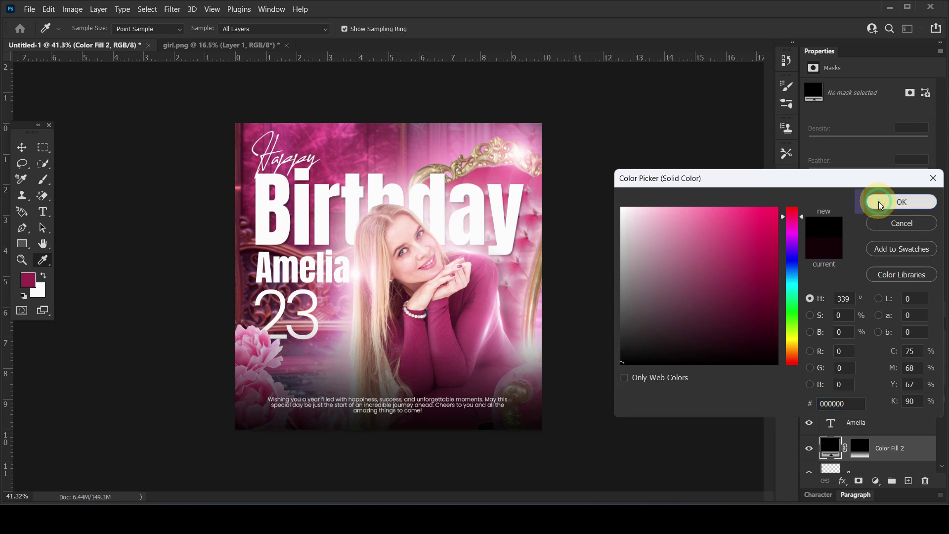
Step: Redraw the Color Fill 2 layer mask with a vertical black-to-white gradient running from the poster's middle down to its lower edge
click(855, 446)
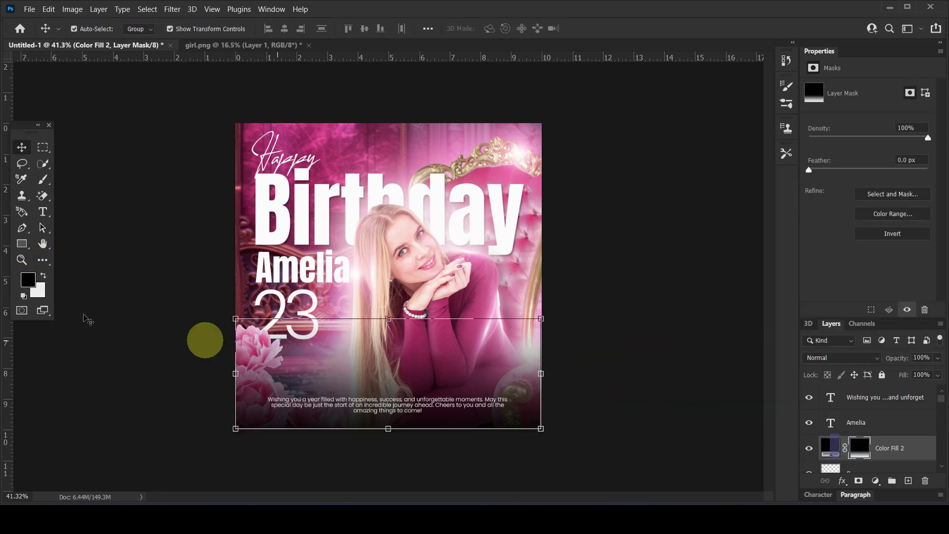
click(42, 267)
click(95, 438)
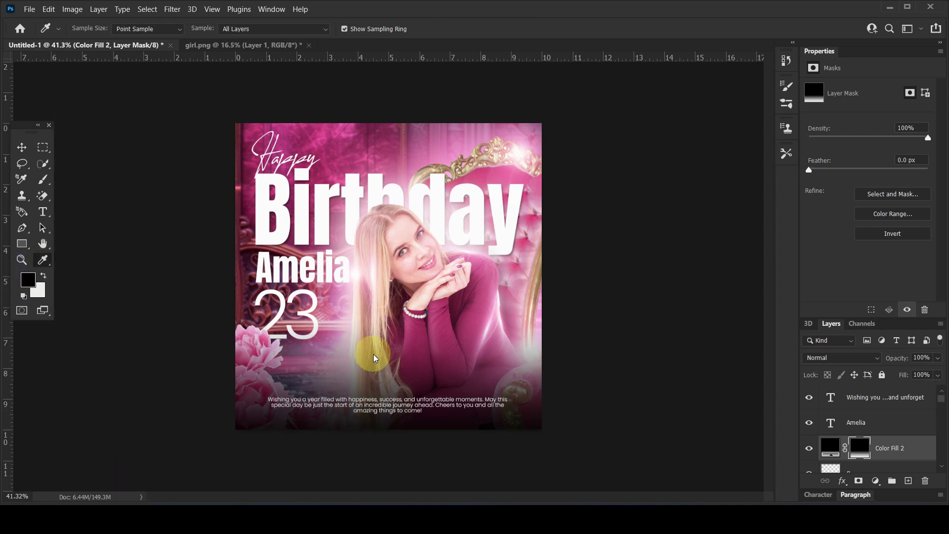
drag(383, 328, 387, 357)
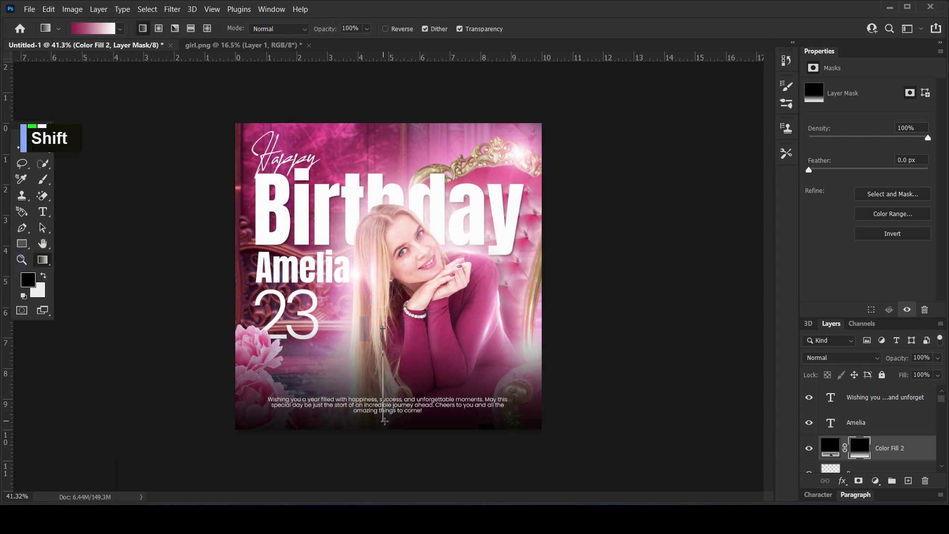
drag(387, 405, 387, 423)
drag(395, 386, 396, 429)
drag(390, 351, 390, 425)
drag(386, 250, 392, 426)
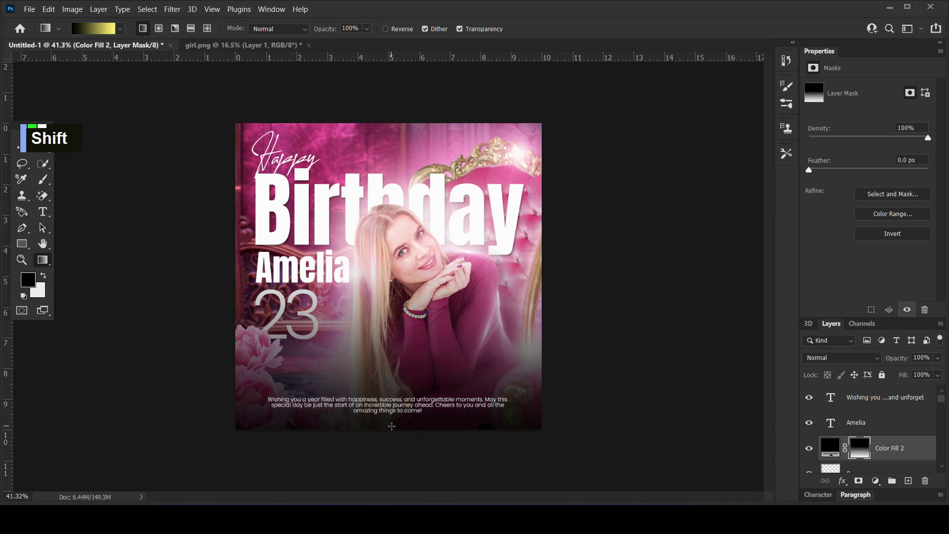
Step: Squeeze the Color Fill 2 mask down to about 3.5 in high and set the layer's blend mode to Pin Light
key(ctrl+t)
drag(389, 242, 388, 323)
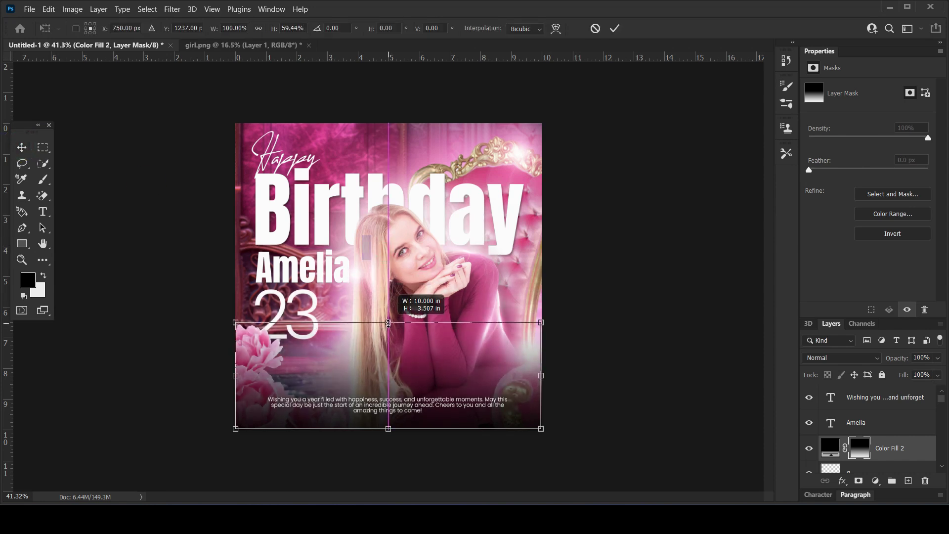
key(Return)
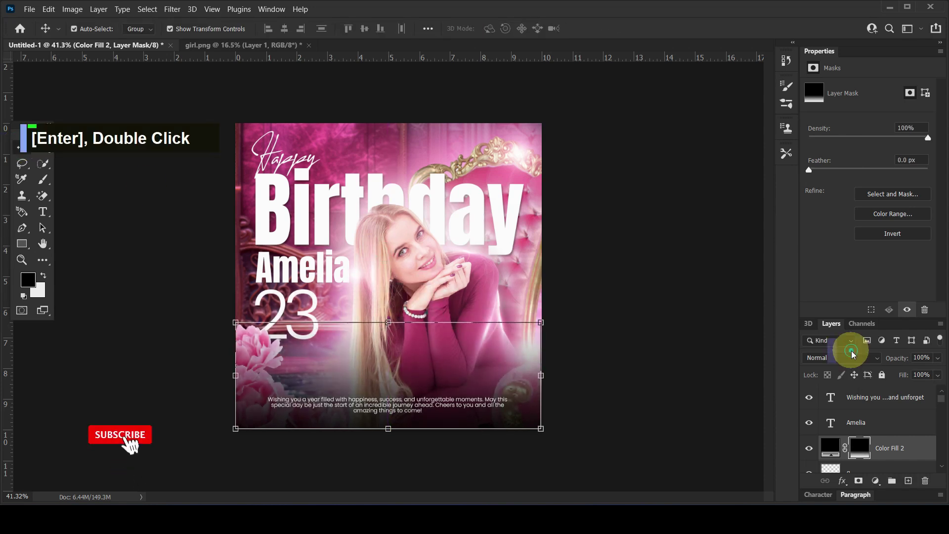
click(843, 357)
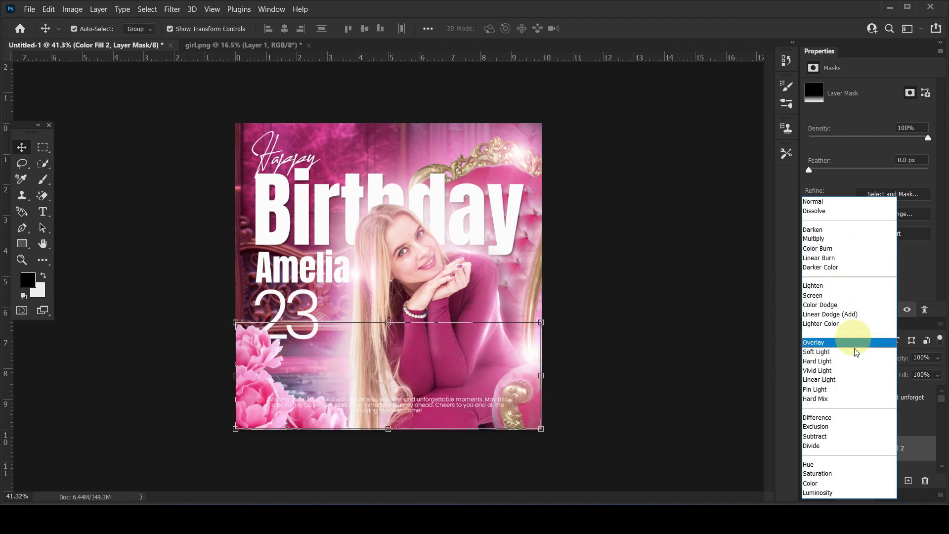
click(861, 389)
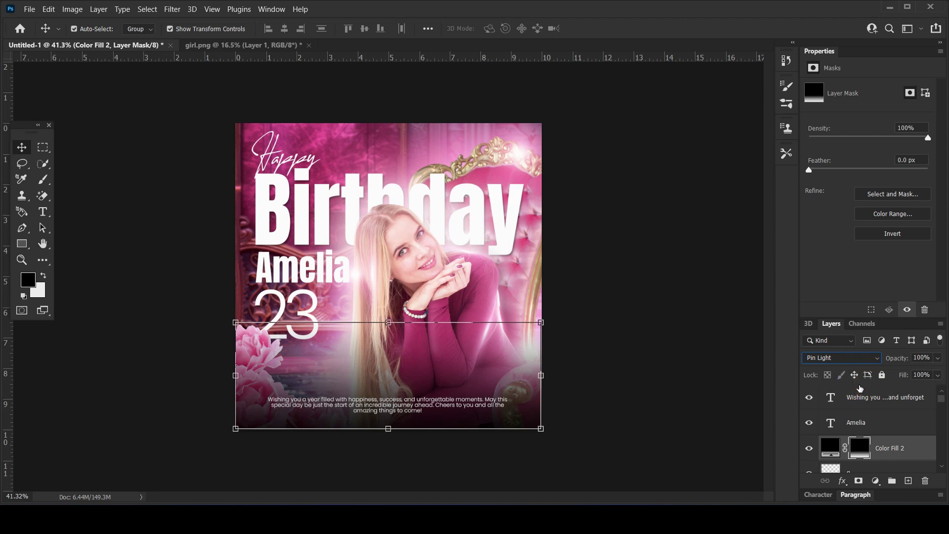
Step: Duplicate the Color Fill 2 layer and lower the copy's opacity to 21%
key(ctrl+j)
drag(897, 360, 849, 371)
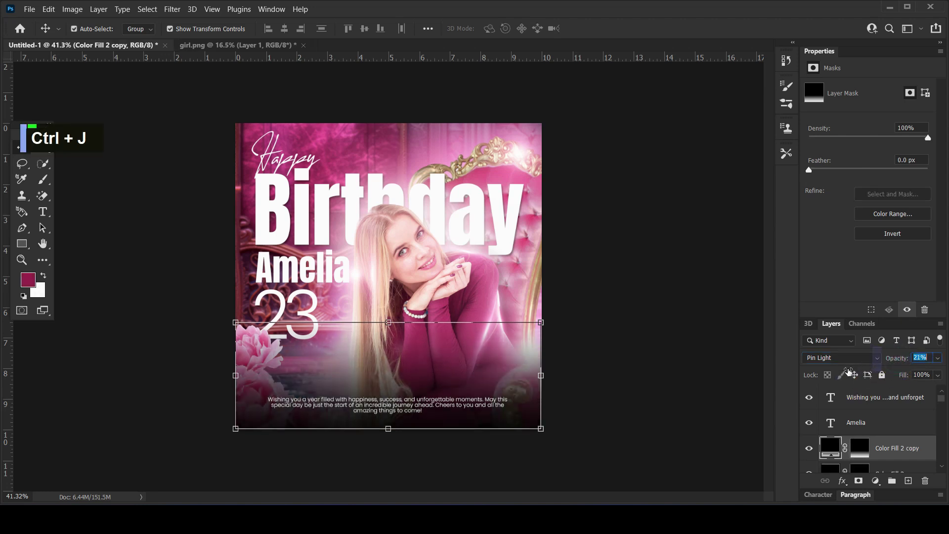
click(630, 395)
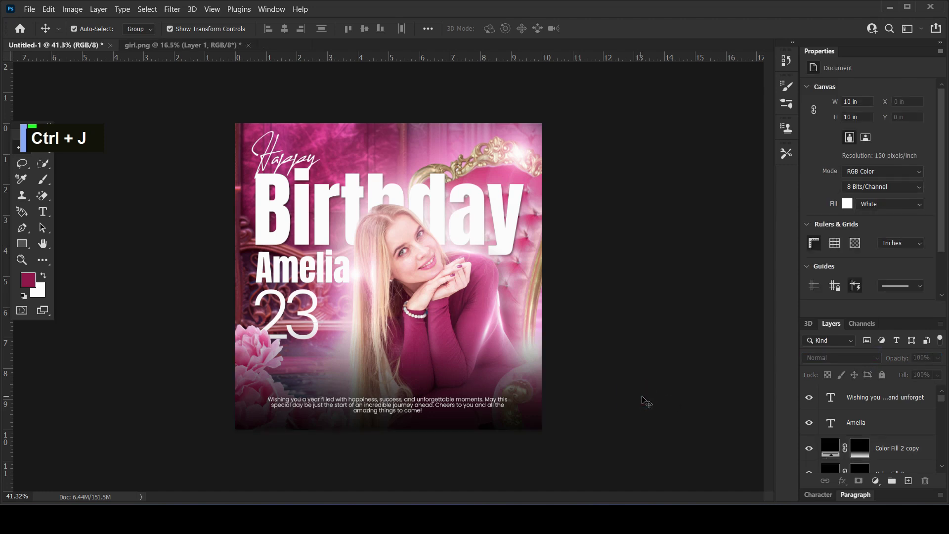
Step: Apply the Camera Raw Filter to the chair layer with temperature +14, tint +52, exposure -0.10, highlights +47, shadows -13, whites -5 and blacks +7
click(487, 174)
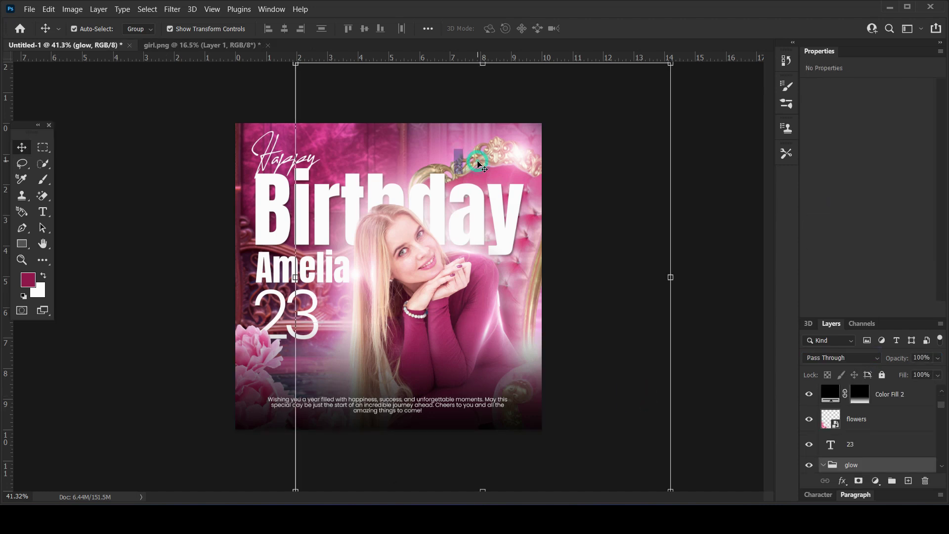
scroll(851, 434, down, 18)
scroll(852, 434, down, 6)
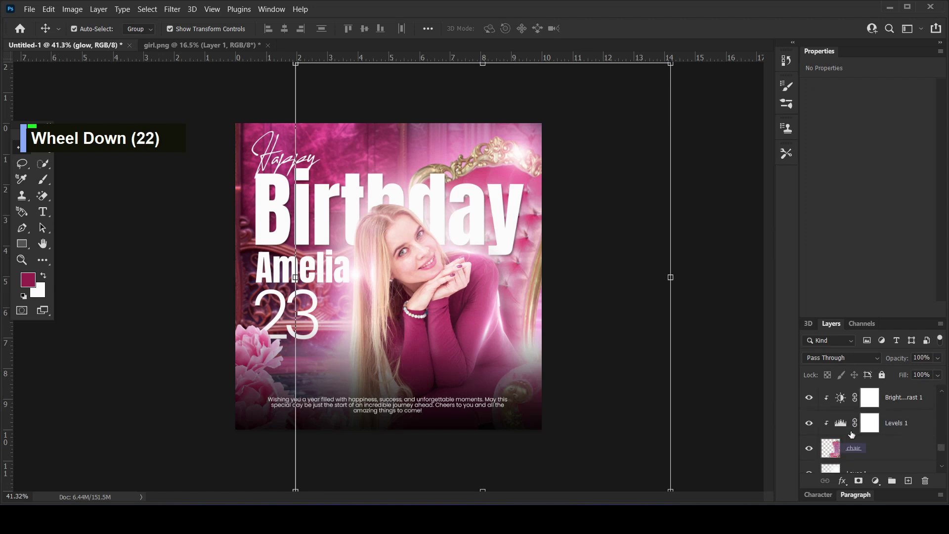
click(845, 402)
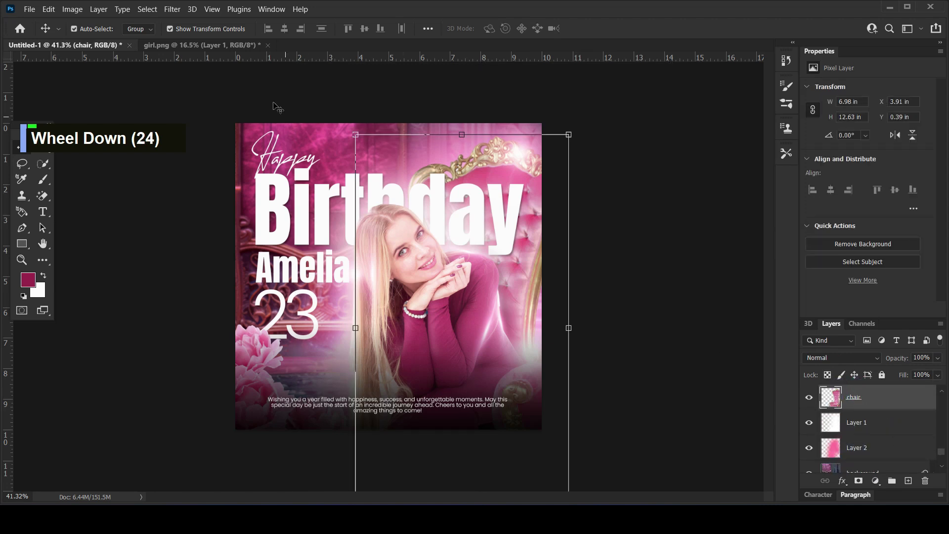
click(172, 8)
click(195, 92)
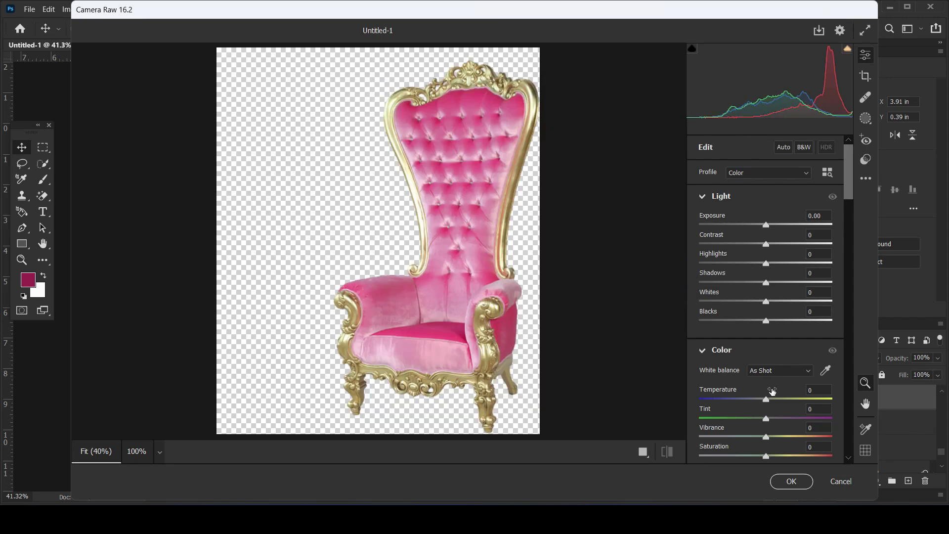
mouse_move(767, 400)
mouse_down()
mouse_move(785, 398)
mouse_move(769, 418)
mouse_move(803, 419)
mouse_move(775, 401)
mouse_up()
drag(766, 225, 765, 228)
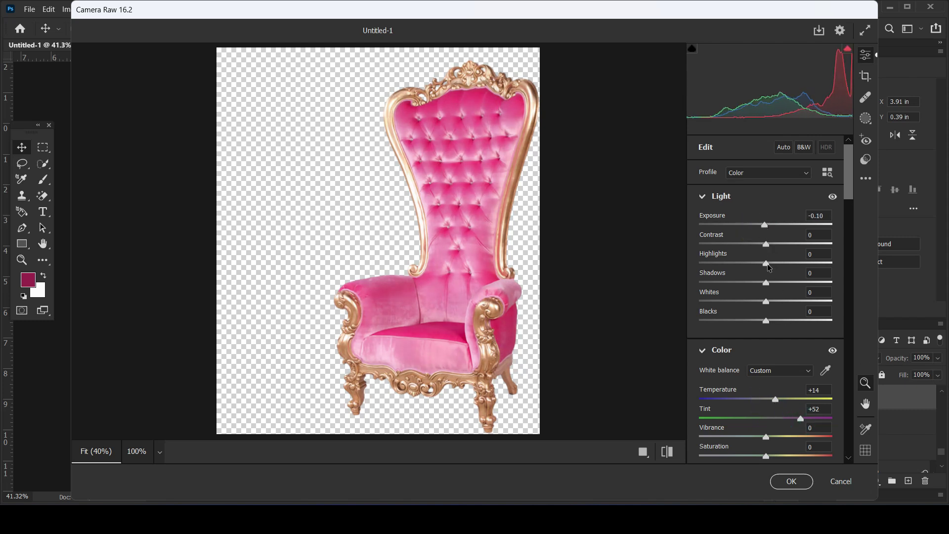
drag(766, 263, 764, 302)
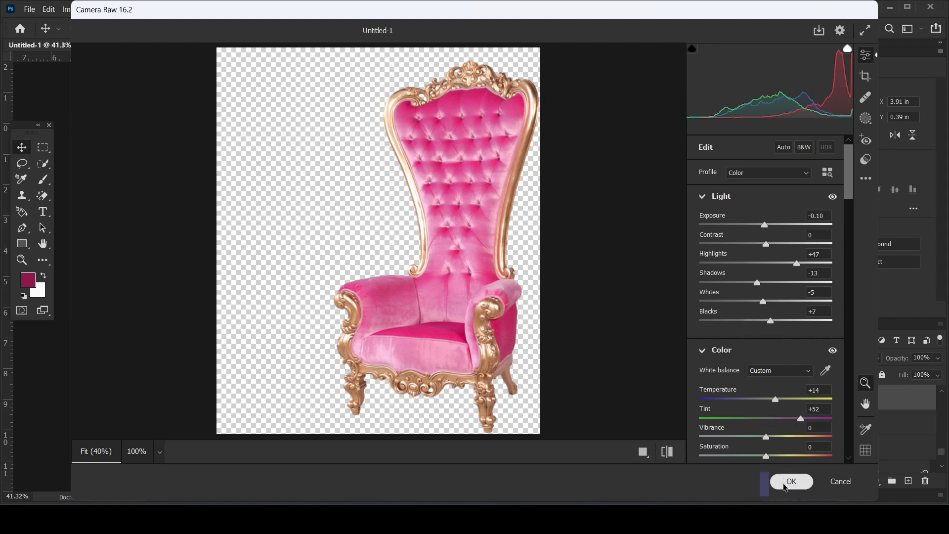
click(791, 481)
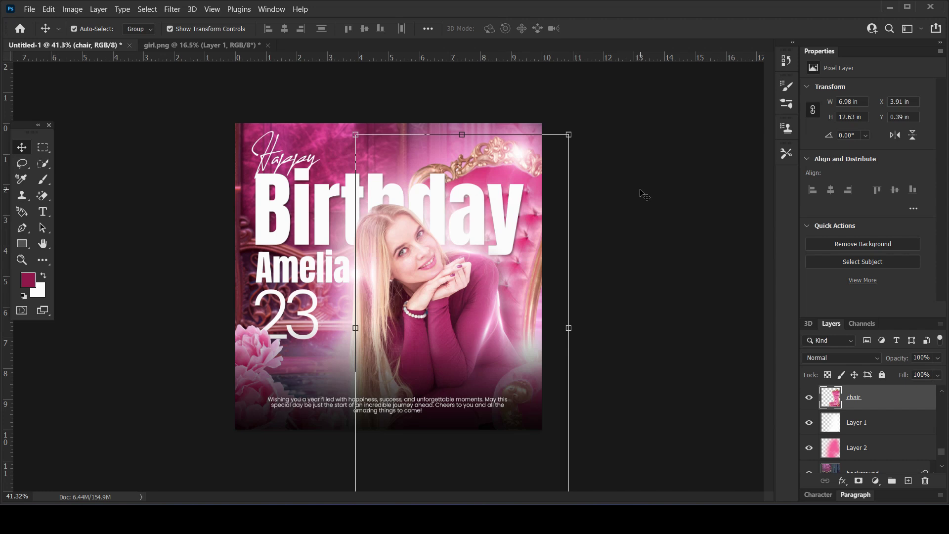
click(641, 191)
scroll(640, 192, down, 2)
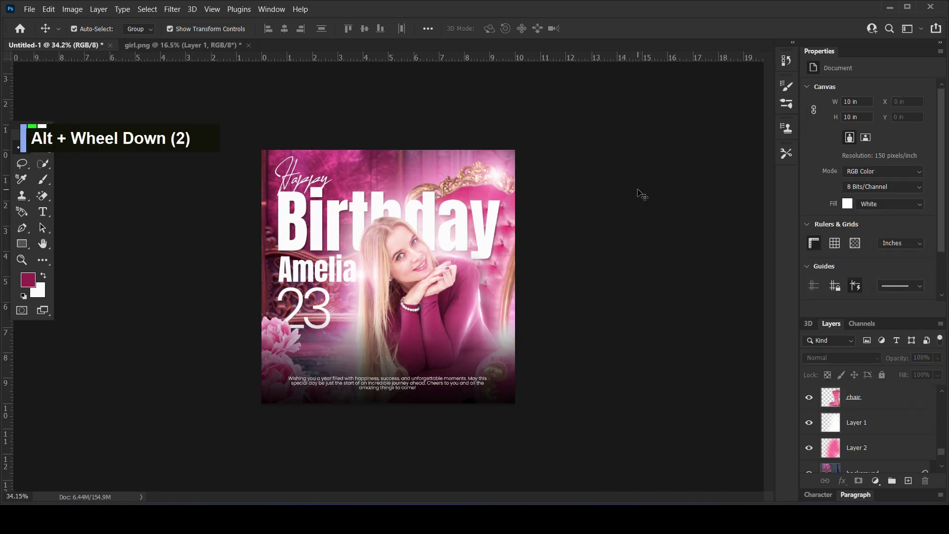
scroll(642, 194, up, 2)
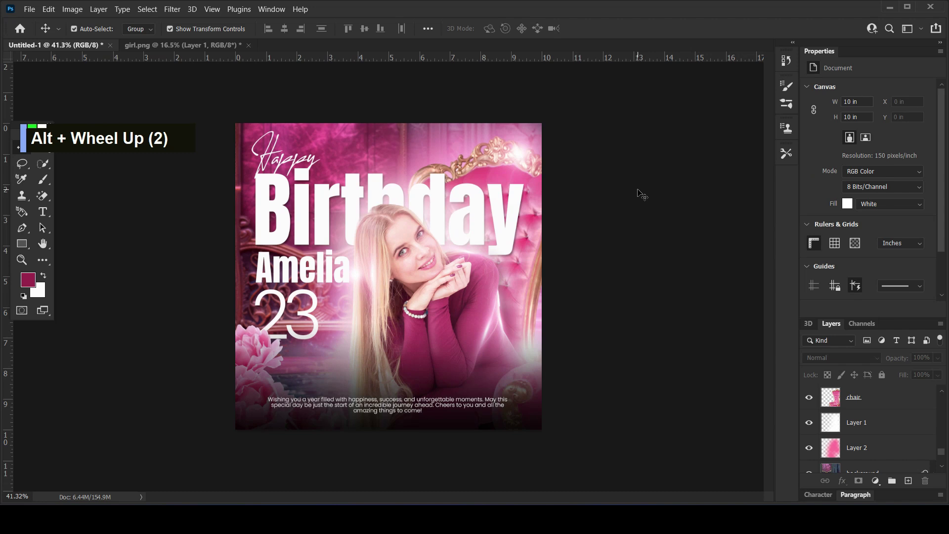
key(alt)
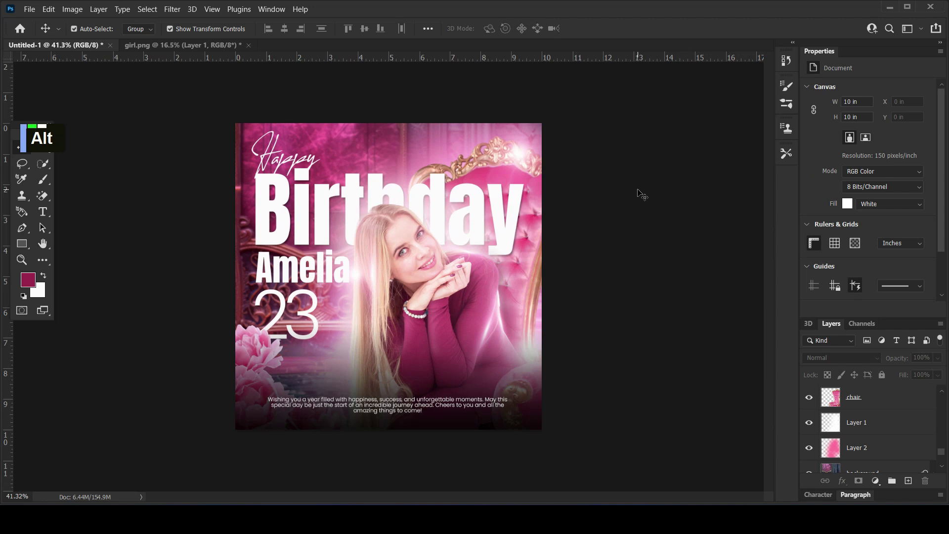
Step: Widen the greeting paragraph's text box on both sides to about 8.42 in
click(411, 405)
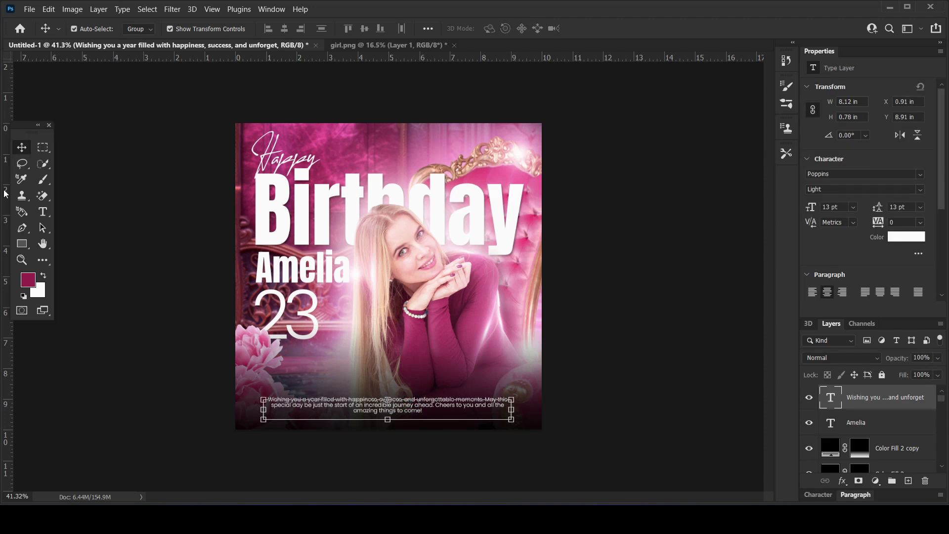
click(43, 212)
click(329, 403)
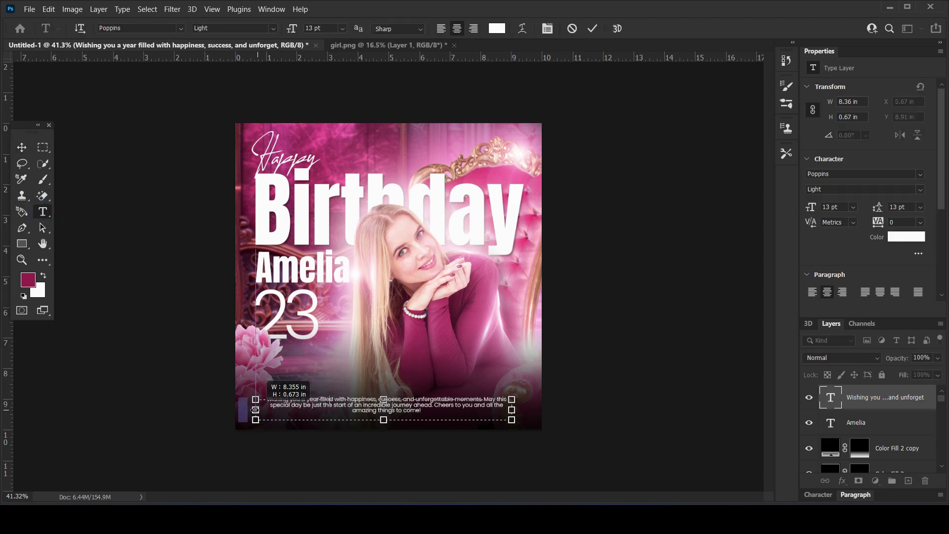
drag(512, 409, 521, 410)
key(KP_Enter)
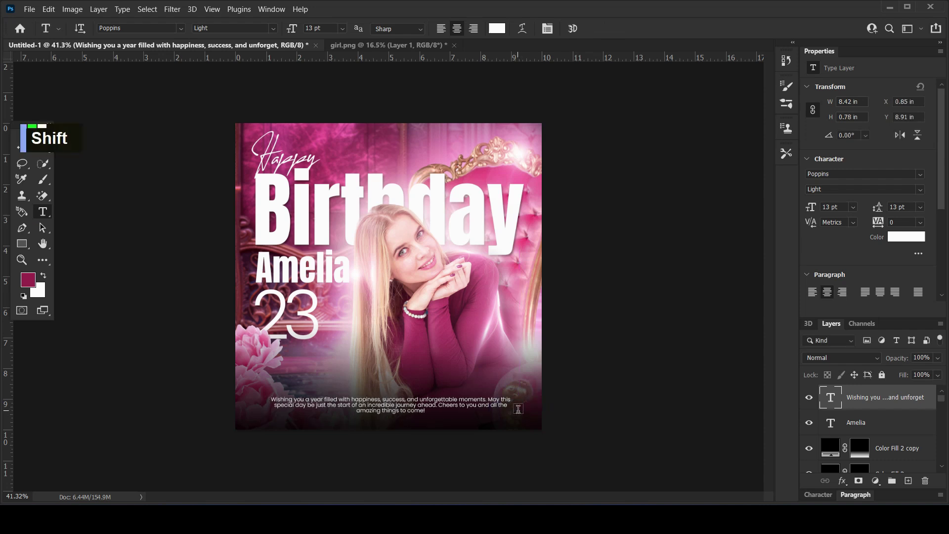
Step: Nudge the greeting paragraph up slightly to a Y position of 8.78 in
click(23, 147)
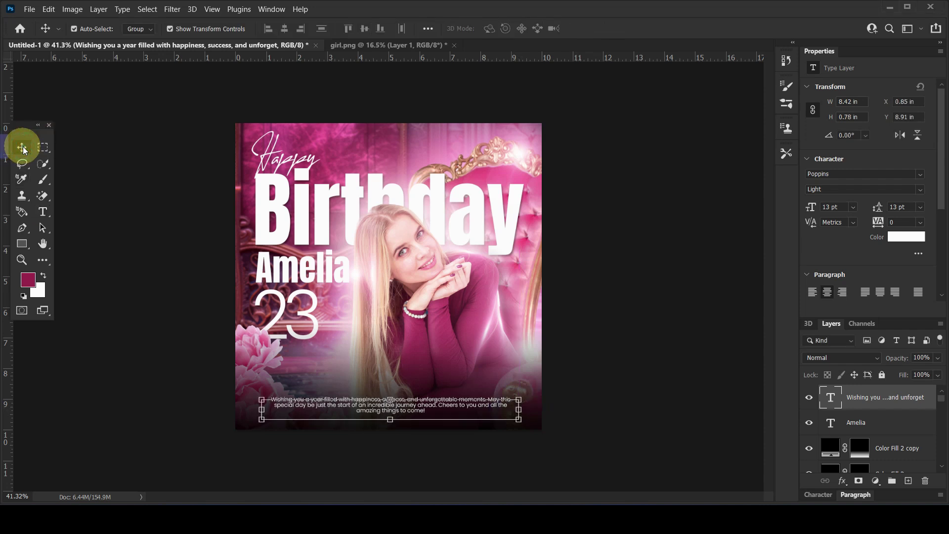
key(shift+Up)
key(shift+Up)
click(635, 283)
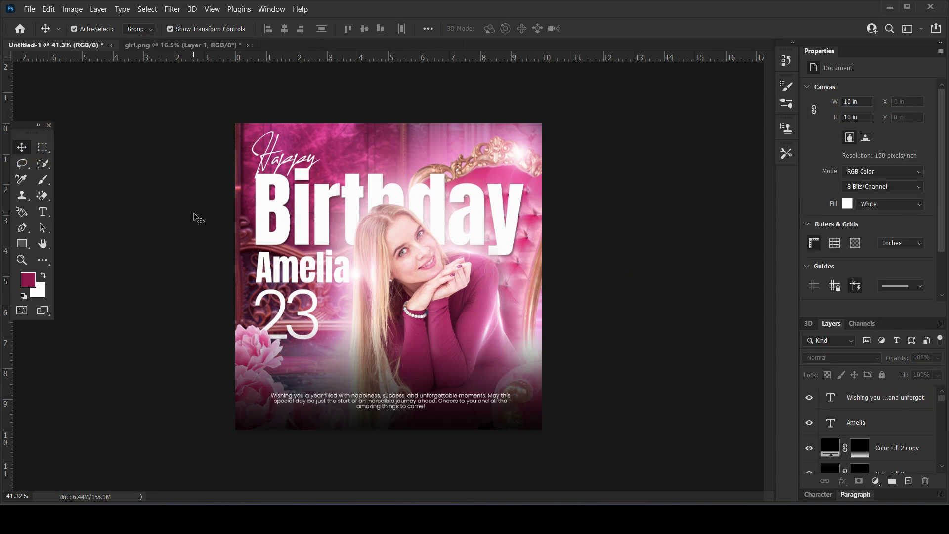
scroll(889, 398, up, 7)
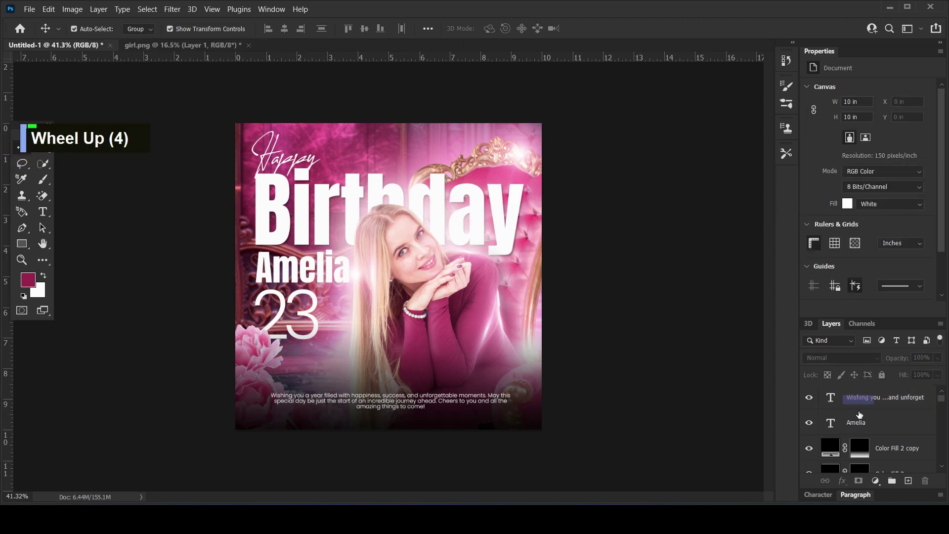
click(898, 404)
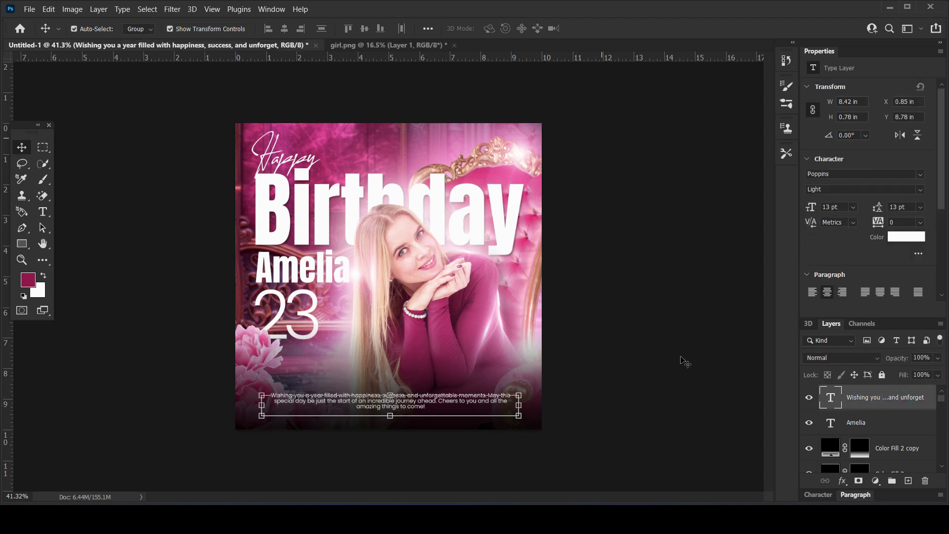
drag(645, 312, 613, 289)
scroll(439, 262, up, 1)
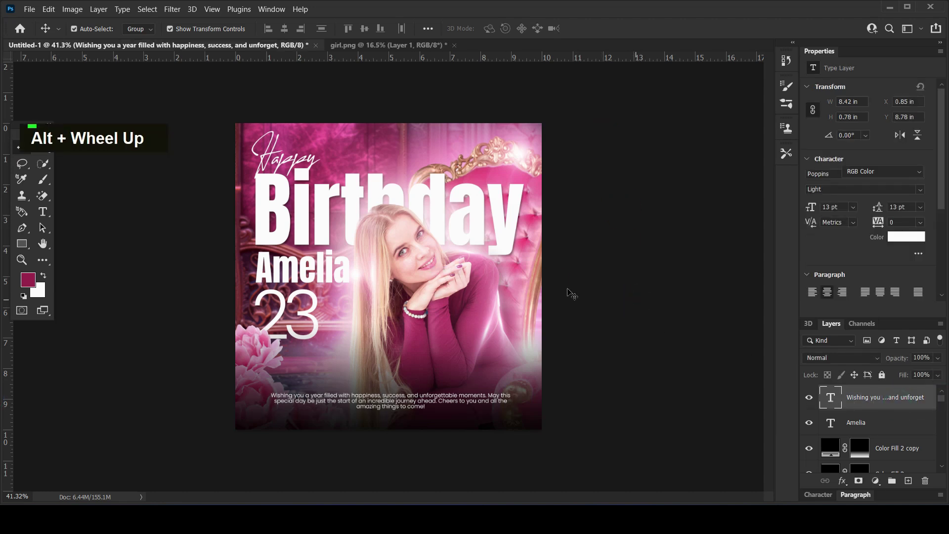
scroll(443, 263, up, 1)
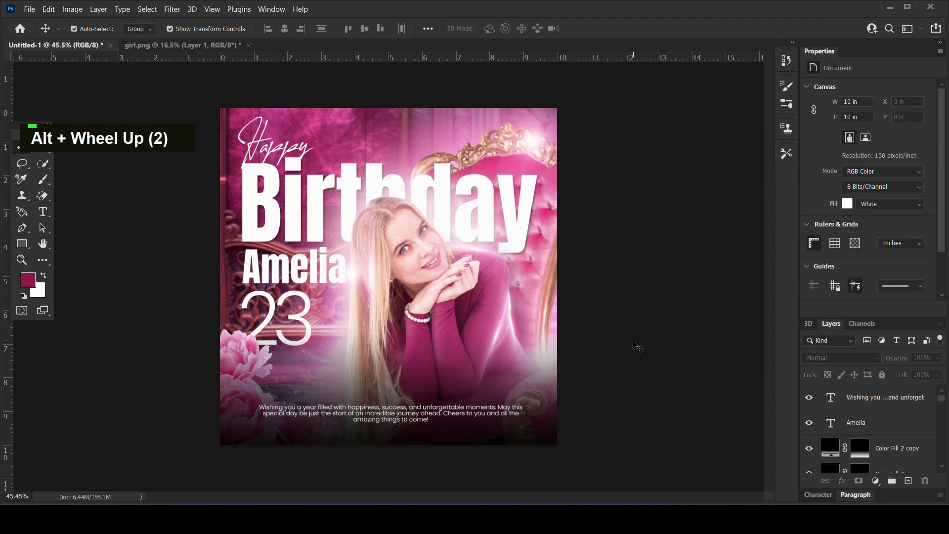